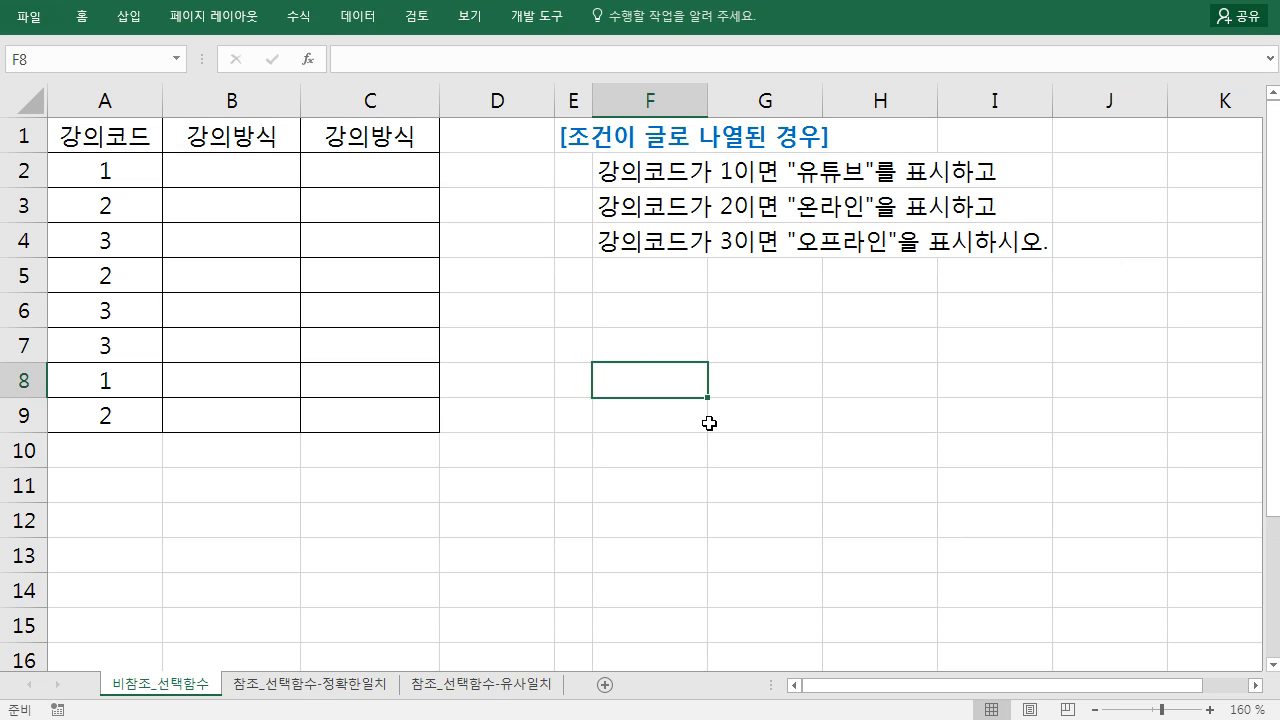
pyautogui.click(665, 418)
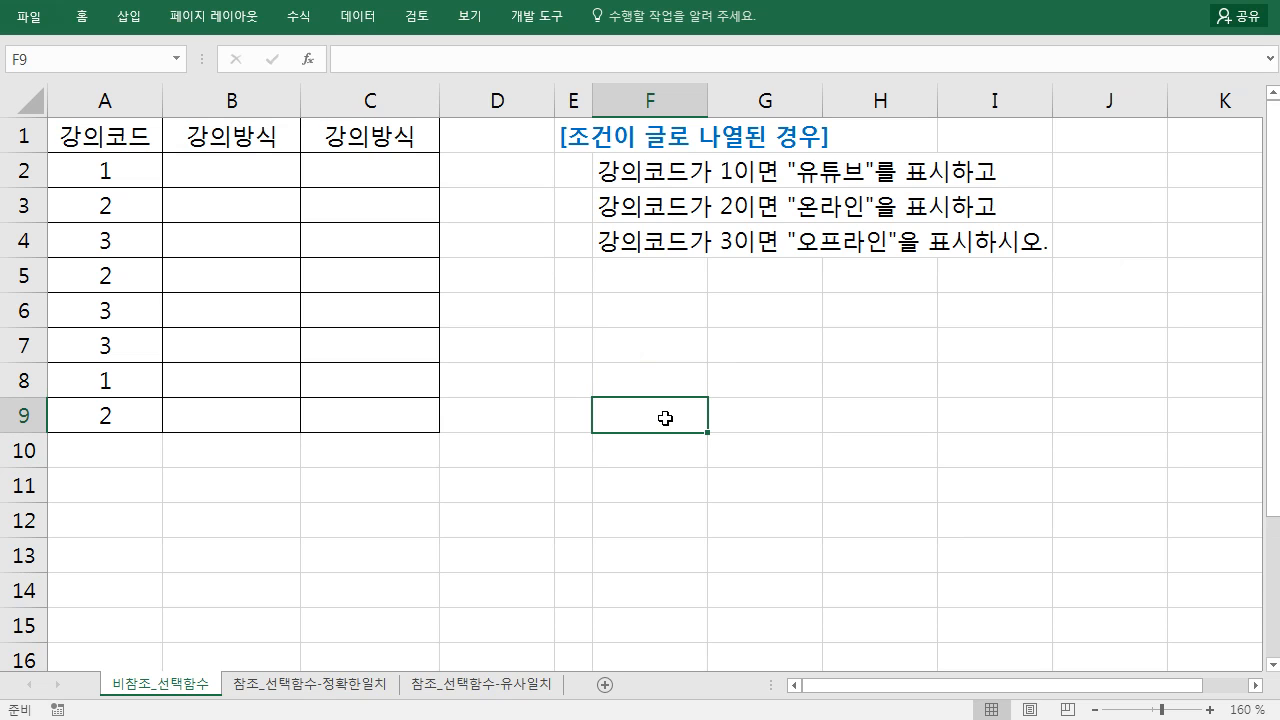
pyautogui.click(664, 444)
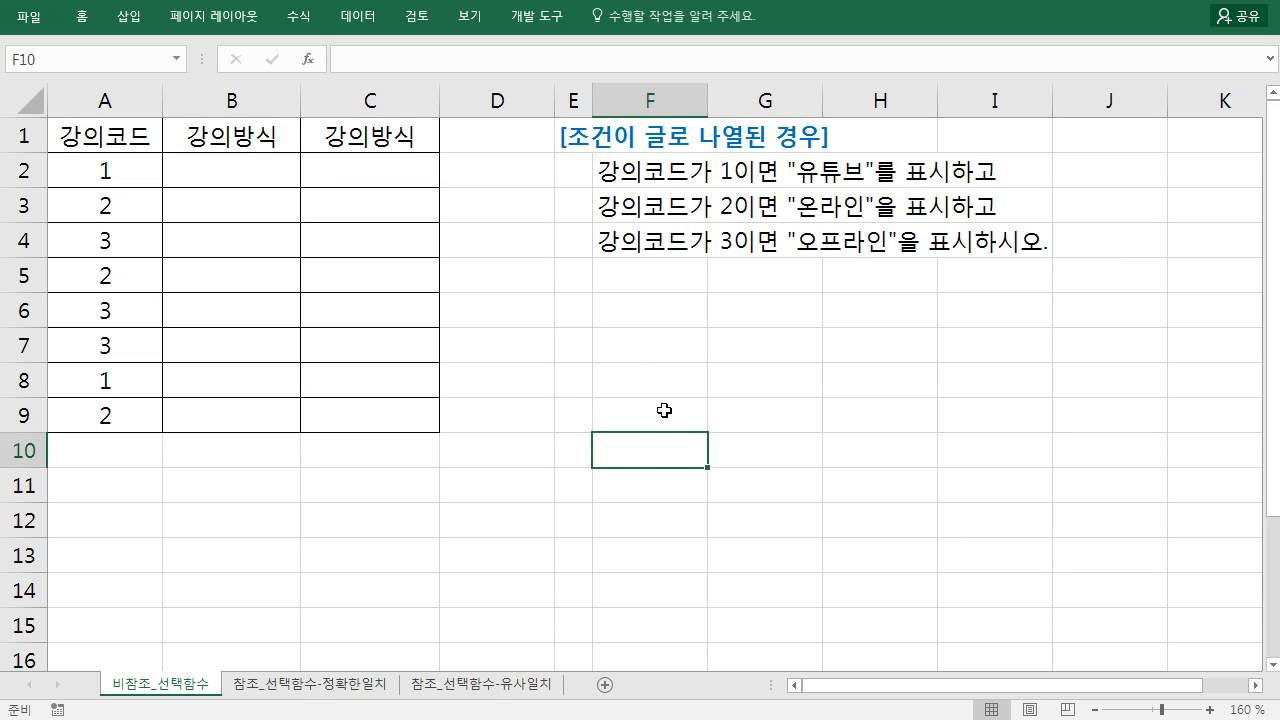
pyautogui.click(664, 410)
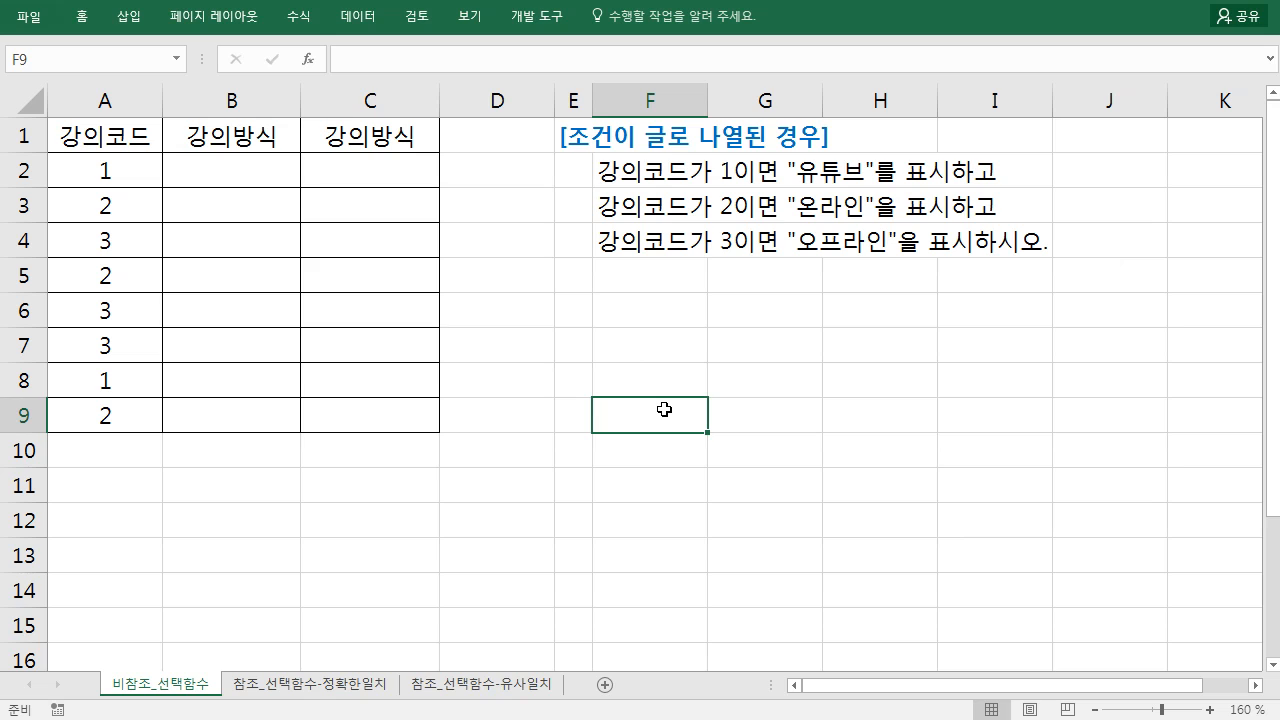
pyautogui.click(652, 342)
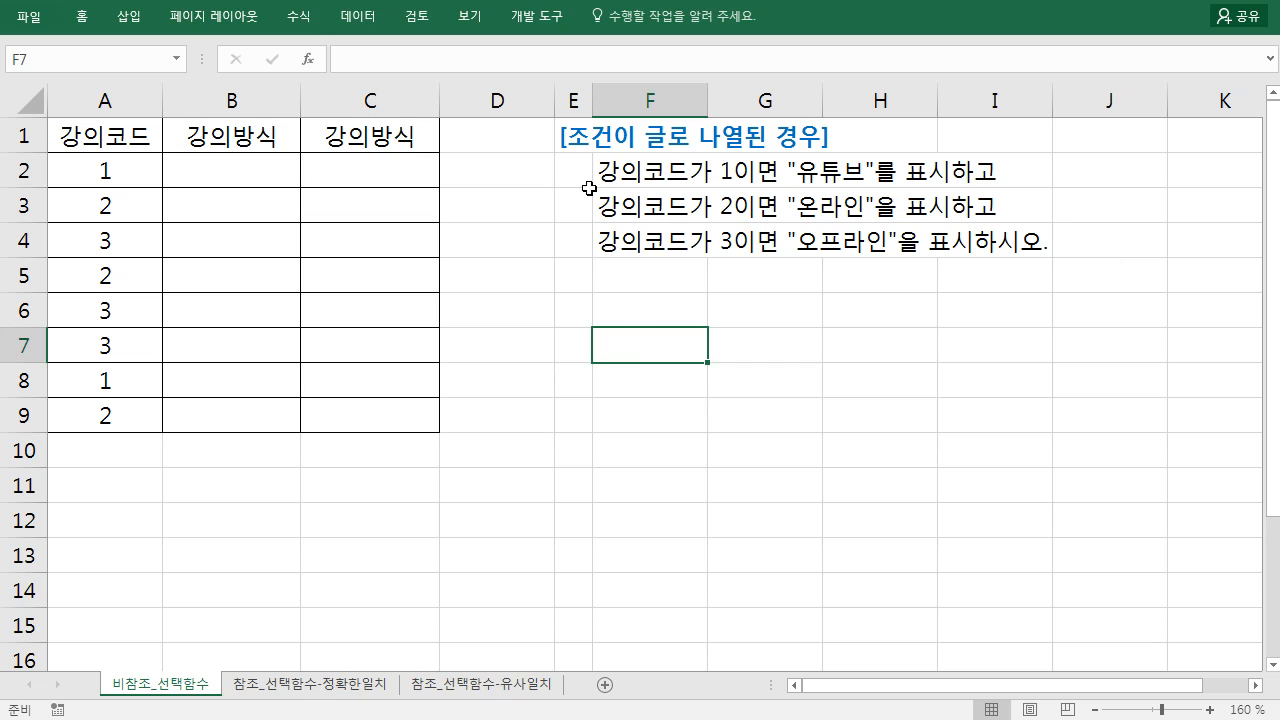
# Step: Examine the heading in E1 and the written lecture code conditions in F2:F4
pyautogui.click(573, 137)
pyautogui.moveTo(573, 137); pyautogui.dragTo(761, 139)
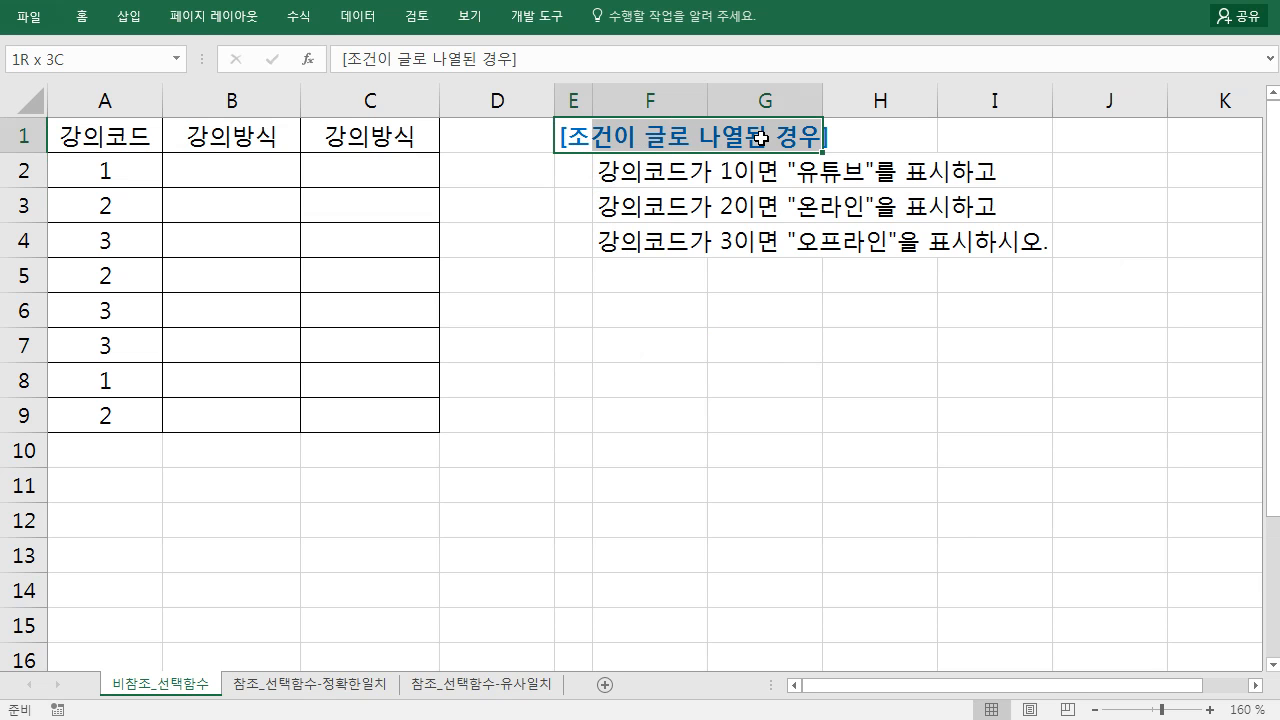
pyautogui.moveTo(625, 176); pyautogui.dragTo(630, 238)
pyautogui.click(646, 277)
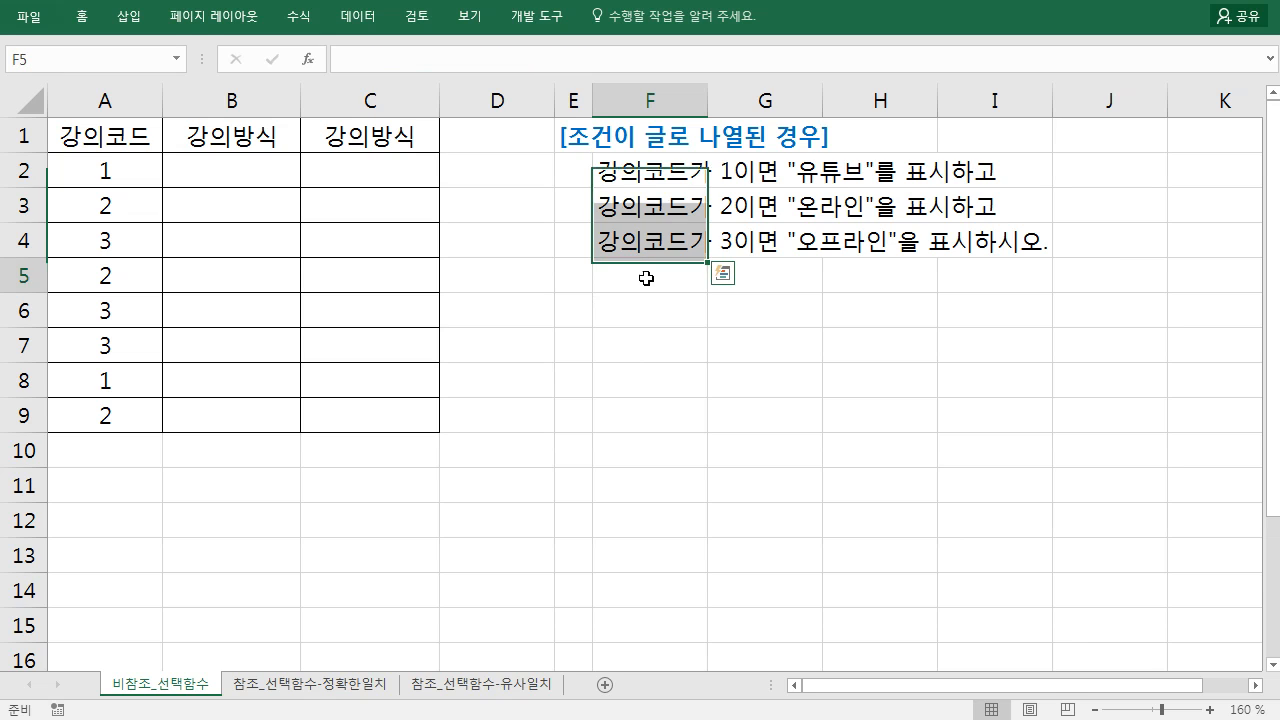
pyautogui.moveTo(634, 326); pyautogui.dragTo(854, 500)
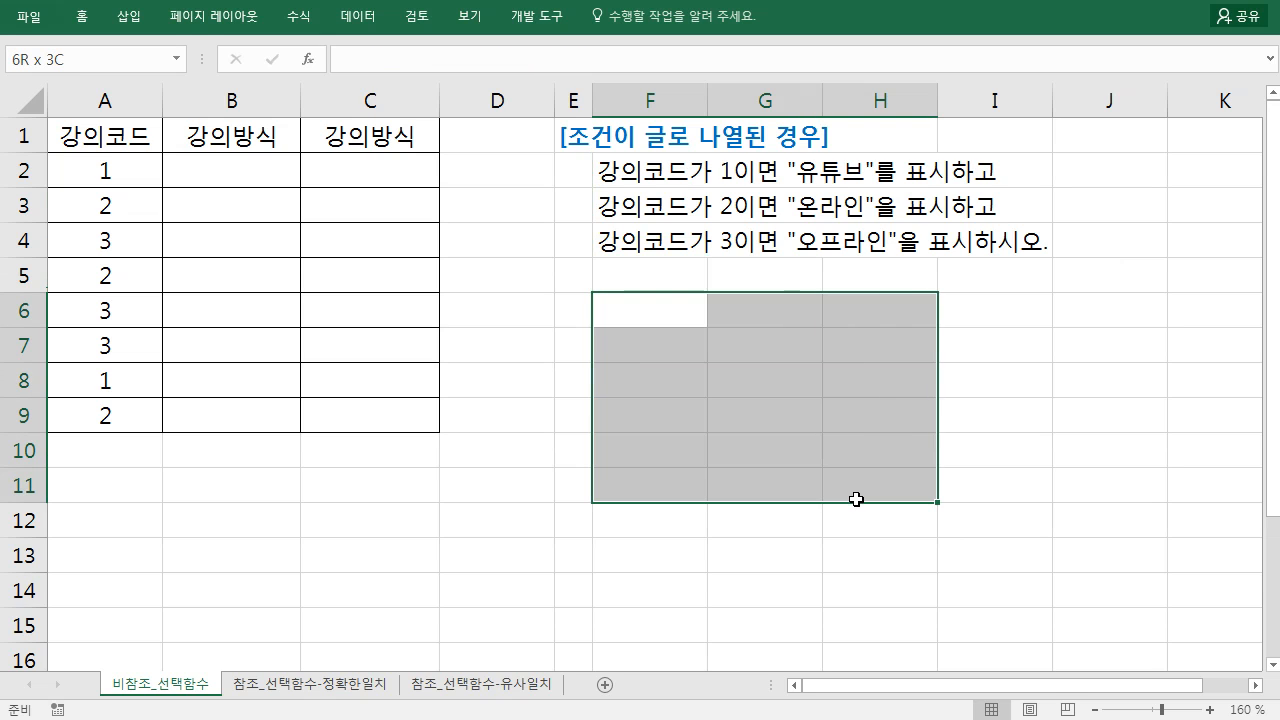
pyautogui.click(765, 467)
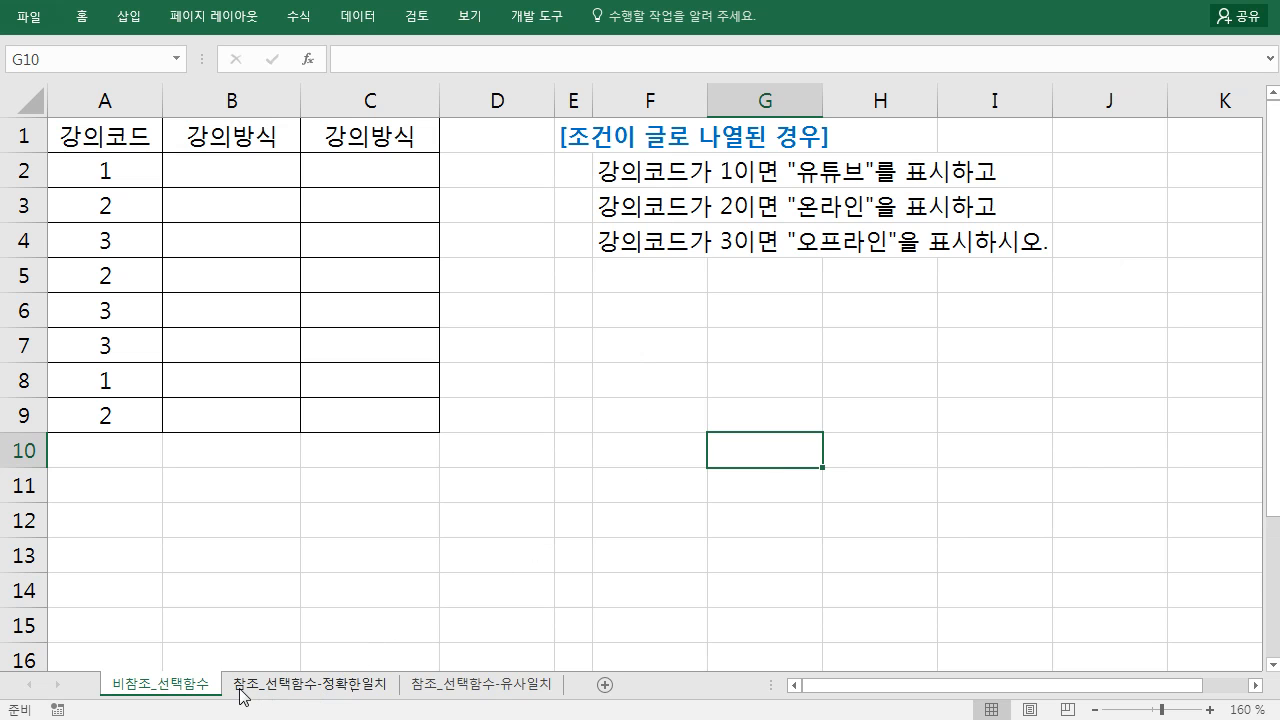
# Step: Examine the base salary lookup tables and the list of applicable functions on the 참조_선택함수-정확한일치 sheet
pyautogui.click(305, 685)
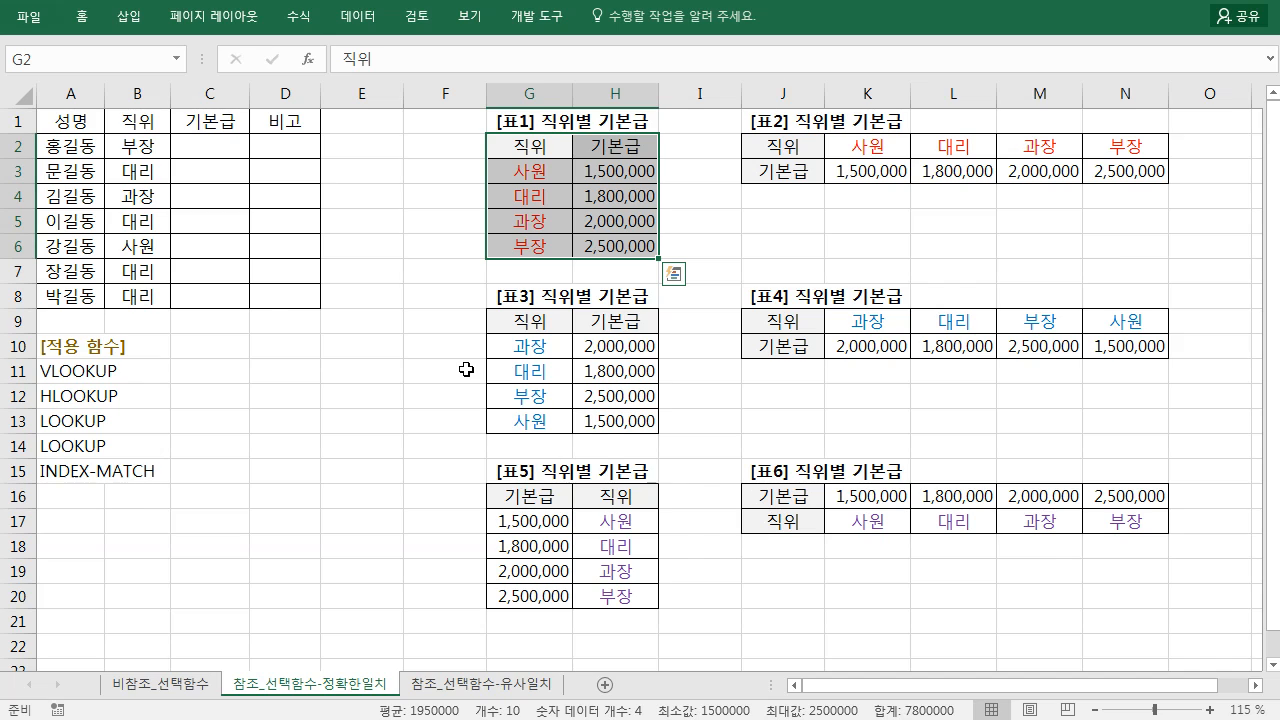
pyautogui.scroll(1, 466, 366)
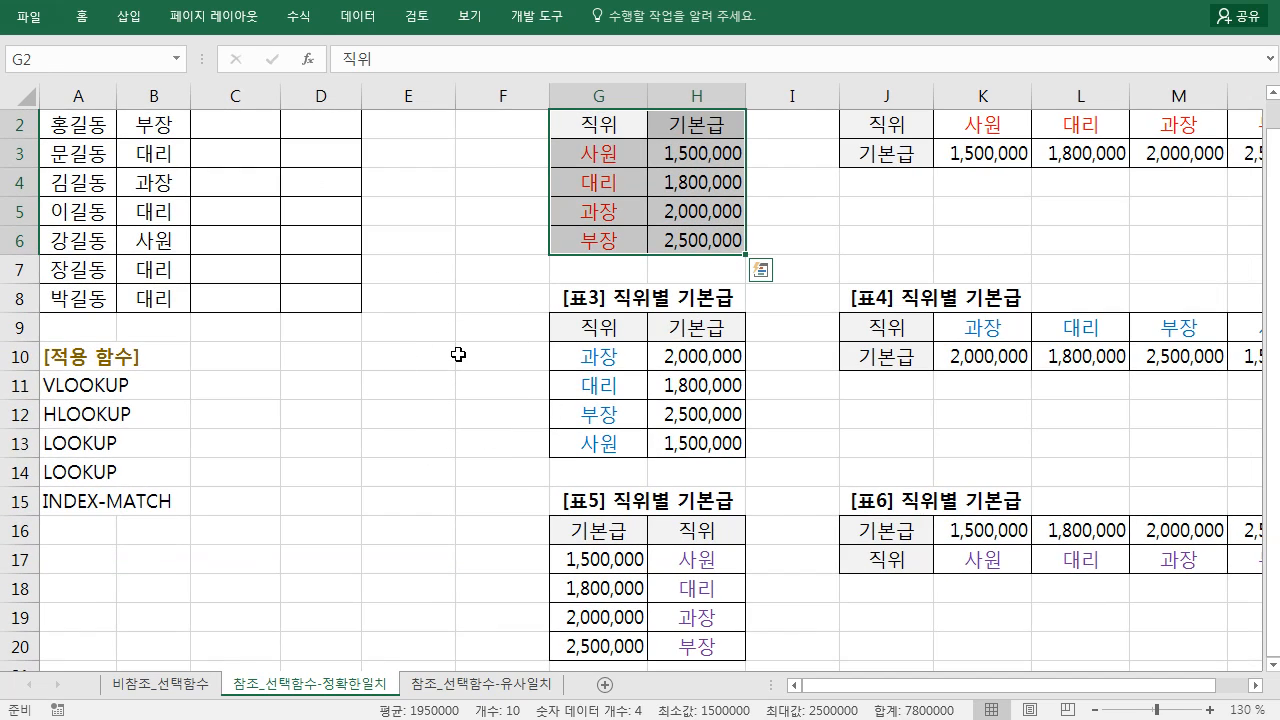
pyautogui.scroll(-1, 458, 354)
pyautogui.hotkey('ctrl', 'q')
pyautogui.click(449, 343)
pyautogui.click(446, 238)
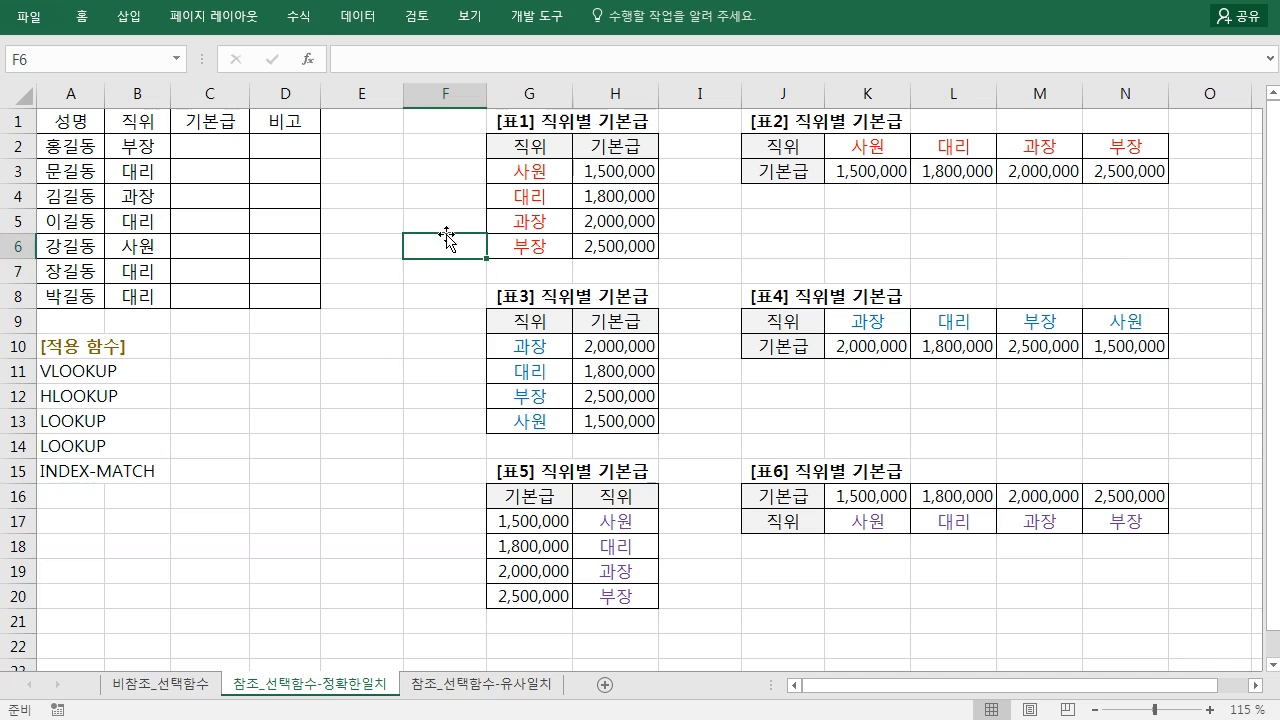
pyautogui.moveTo(522, 152); pyautogui.dragTo(606, 248)
pyautogui.moveTo(531, 321); pyautogui.dragTo(605, 420)
pyautogui.moveTo(78, 370); pyautogui.dragTo(136, 476)
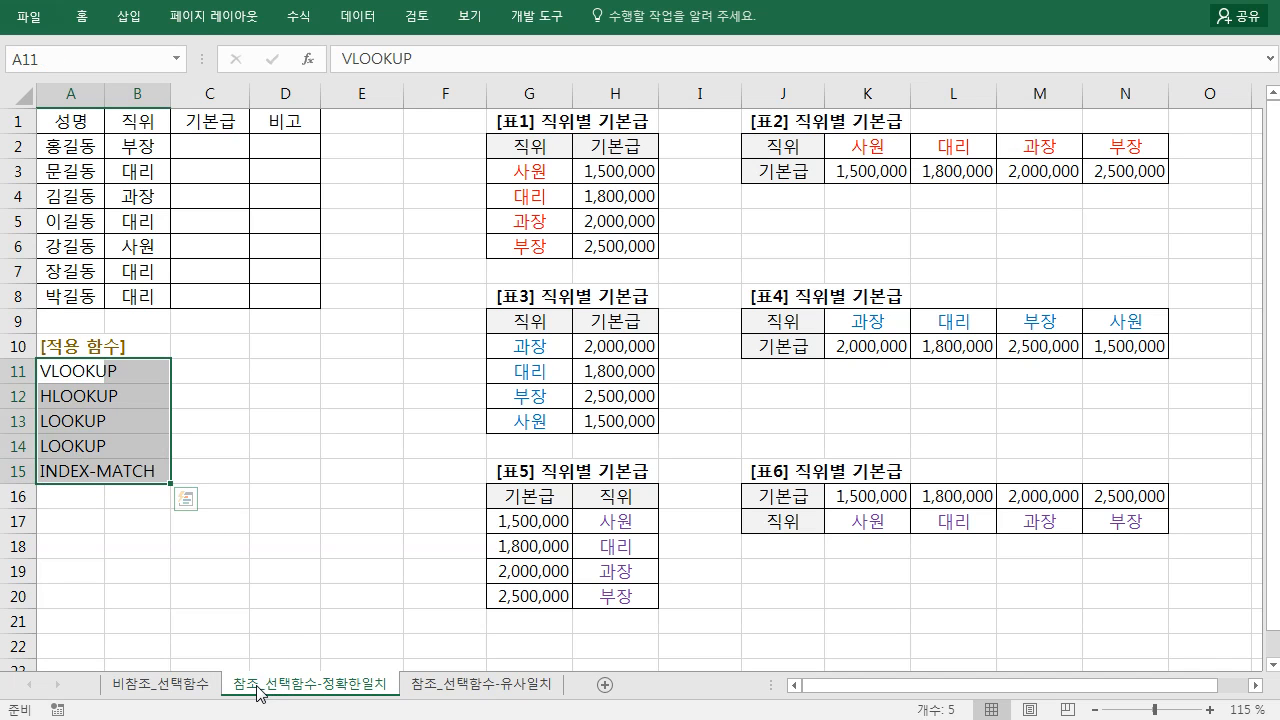
# Step: Fill the two 강의방식 header cells B1:C1 on the 비참조_선택함수 sheet with light gray
pyautogui.click(203, 689)
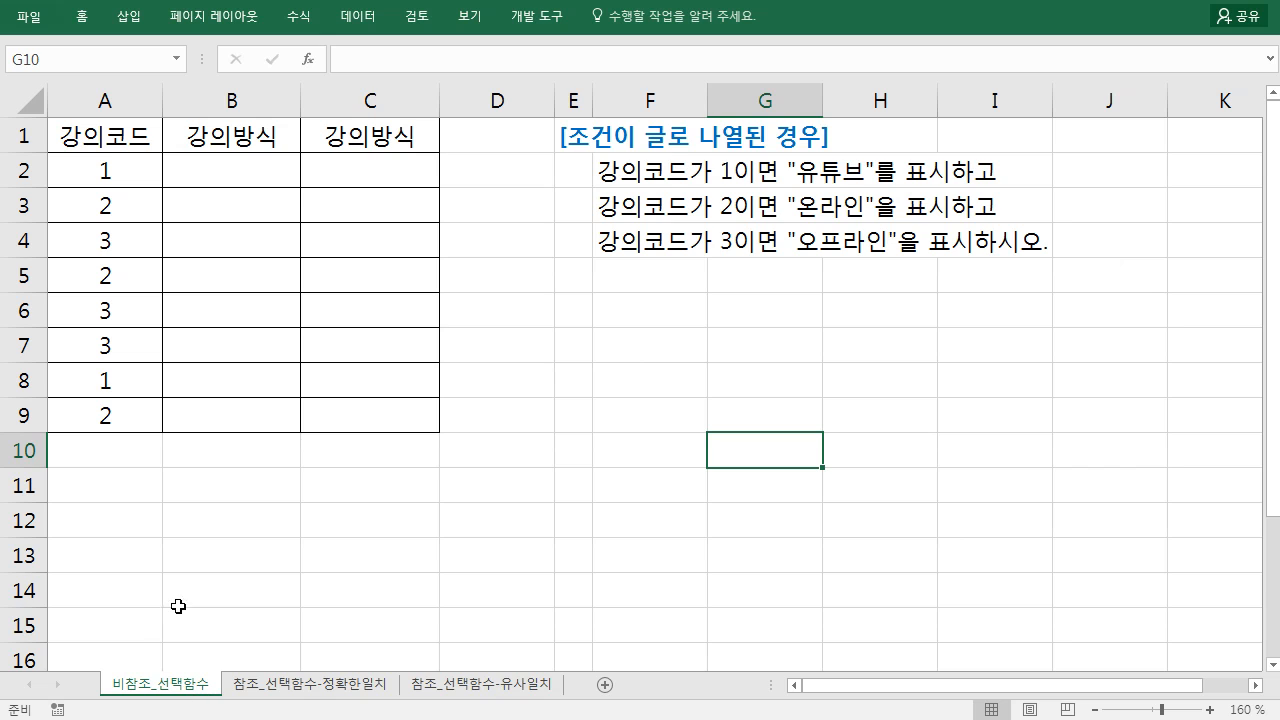
pyautogui.click(252, 178)
pyautogui.moveTo(255, 176); pyautogui.dragTo(364, 406)
pyautogui.moveTo(250, 136); pyautogui.dragTo(361, 153)
pyautogui.moveTo(268, 137); pyautogui.dragTo(364, 137)
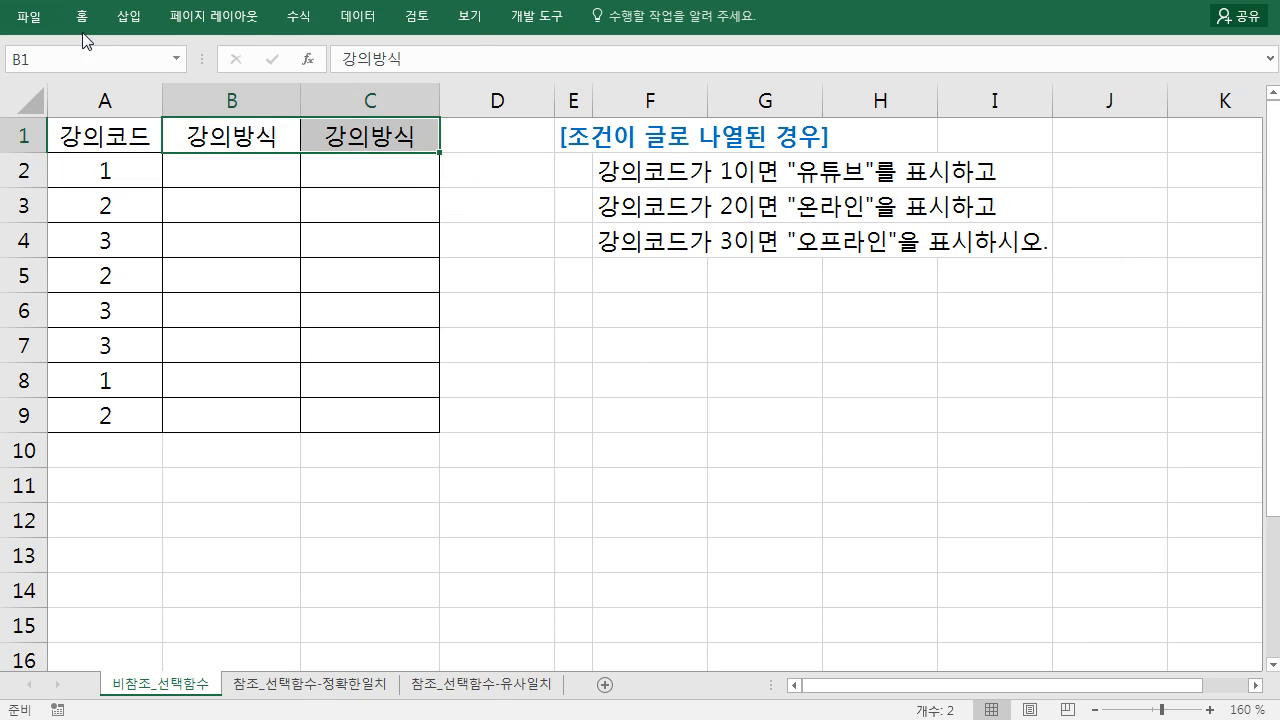
pyautogui.click(82, 16)
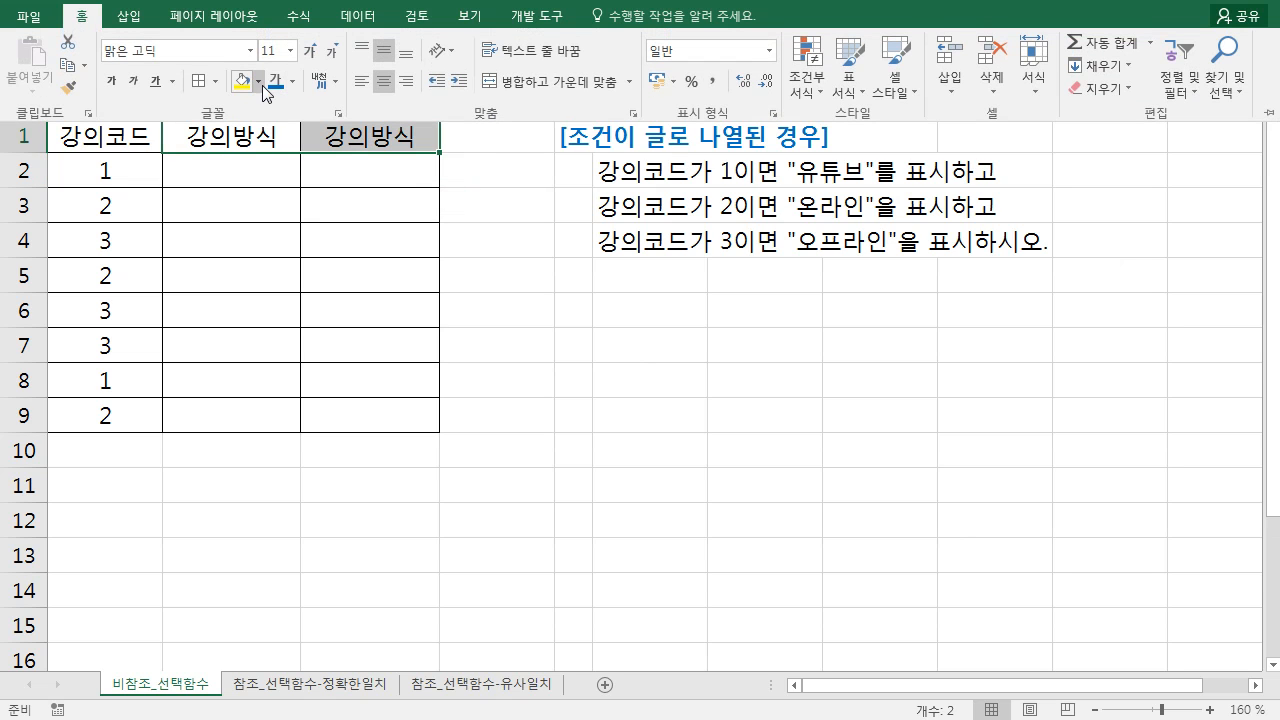
pyautogui.click(262, 85)
pyautogui.click(247, 144)
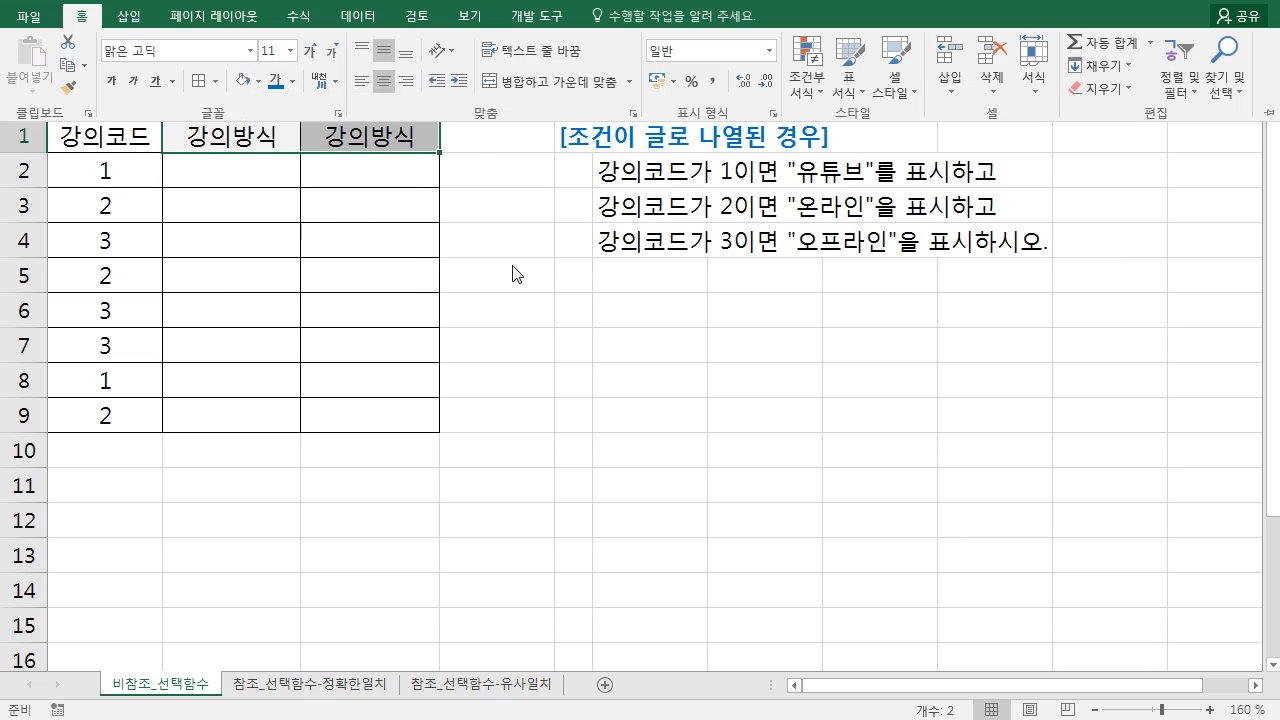
pyautogui.click(567, 312)
pyautogui.click(648, 311)
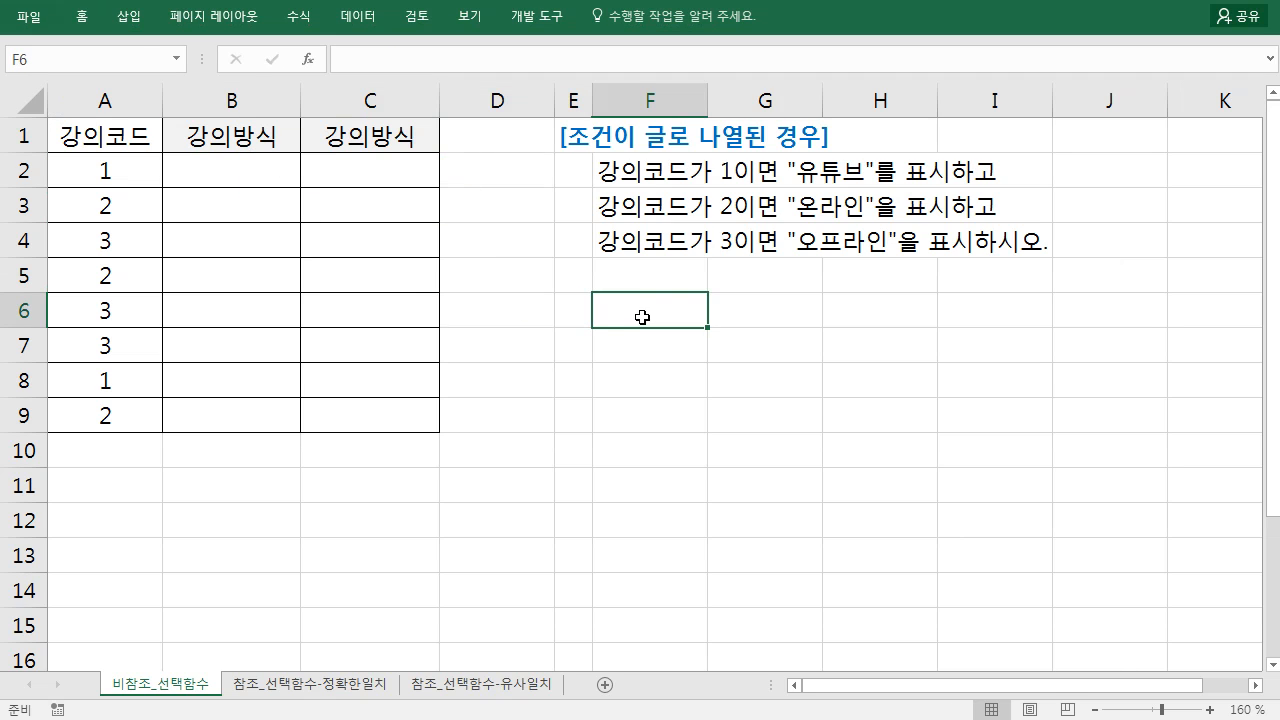
# Step: Start an IF formula in B2 with the logical test A2=1, following the conditions in F2:F4
pyautogui.moveTo(634, 180); pyautogui.dragTo(633, 227)
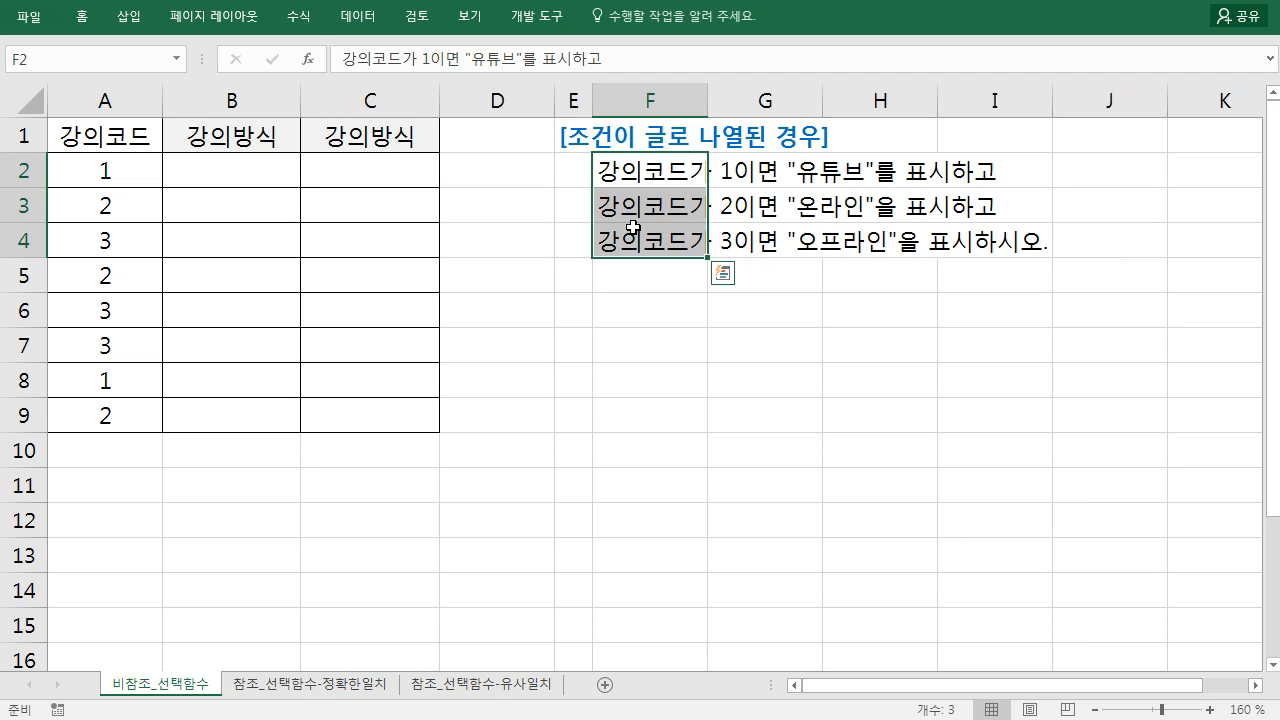
pyautogui.click(255, 175)
pyautogui.write('=')
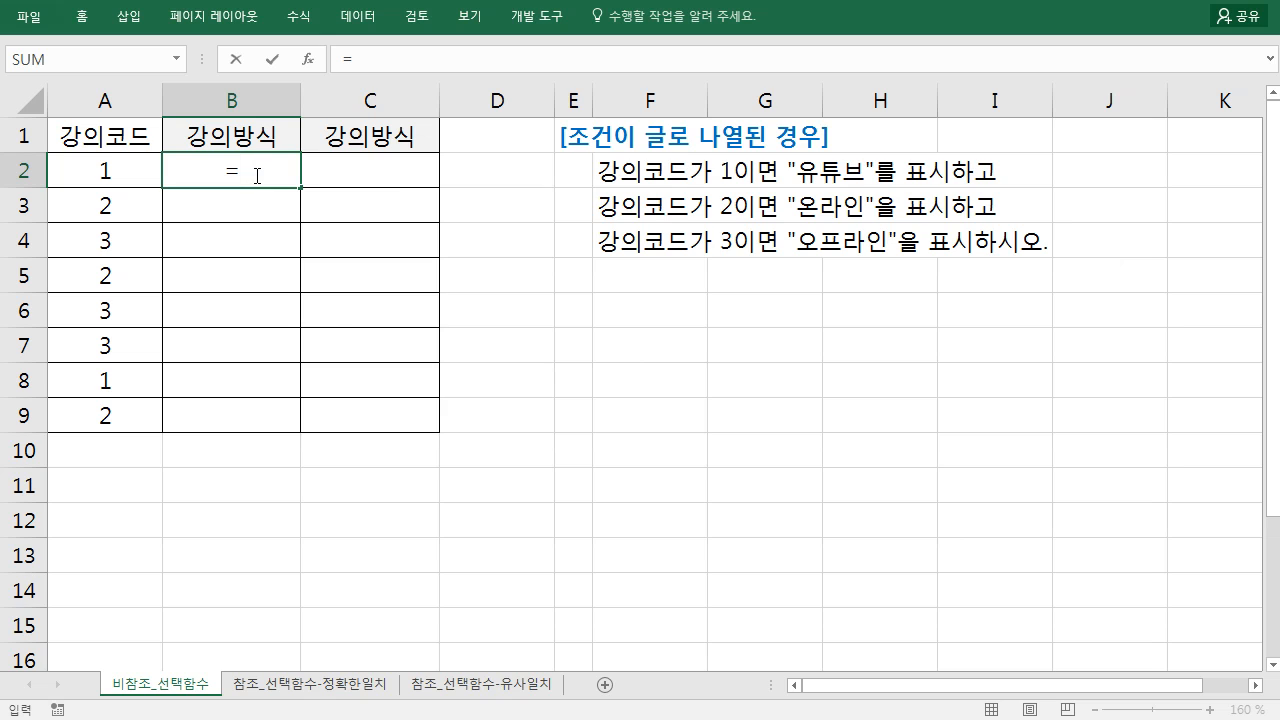
pyautogui.write('IF')
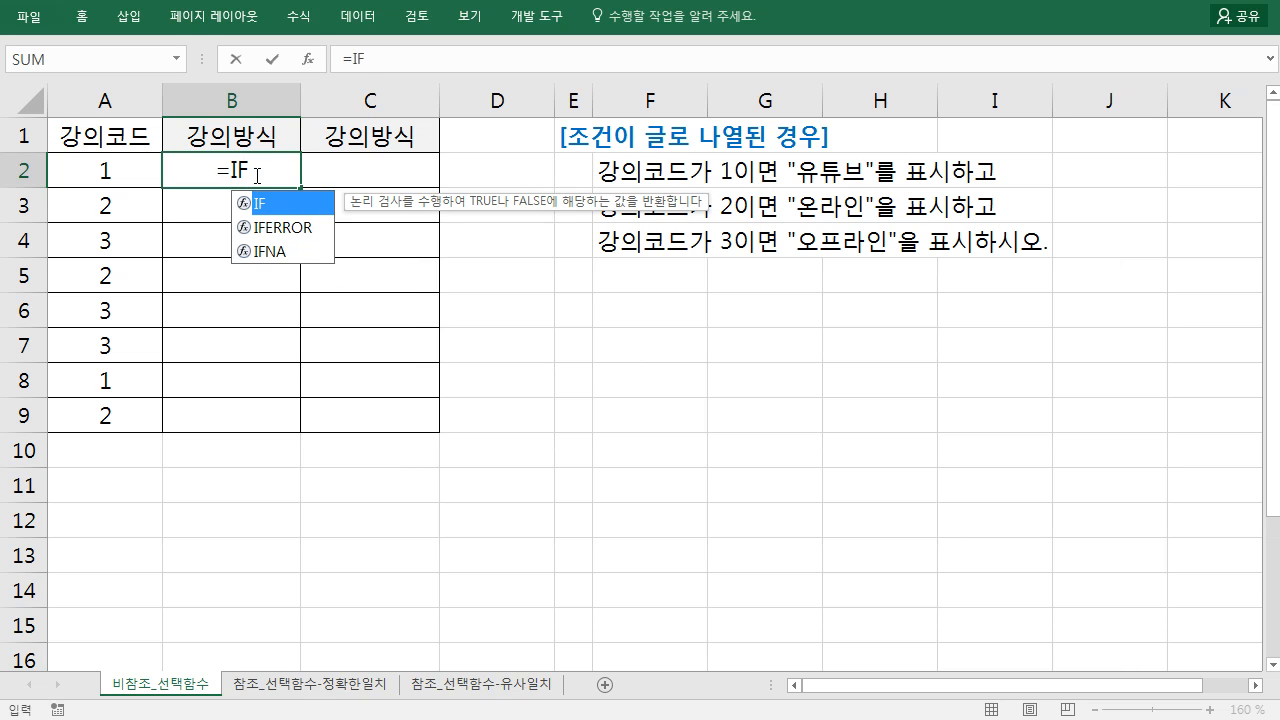
pyautogui.write('(')
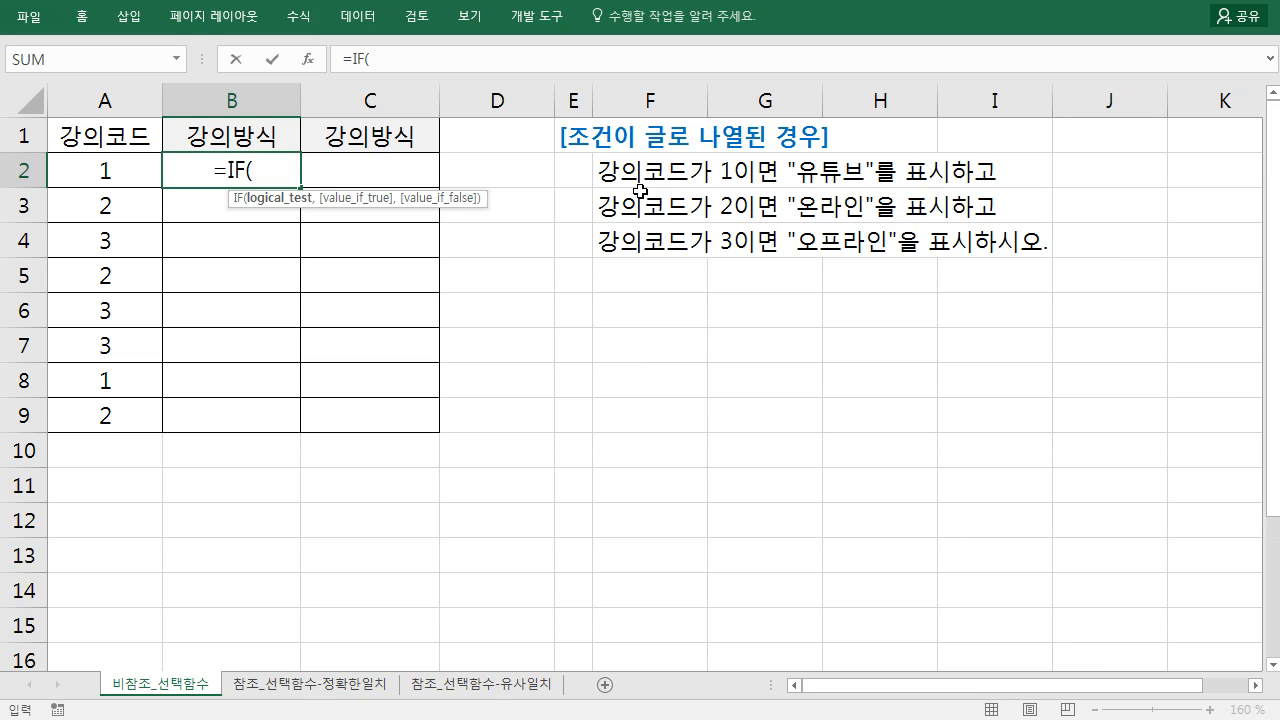
pyautogui.click(110, 174)
pyautogui.write('=1,')
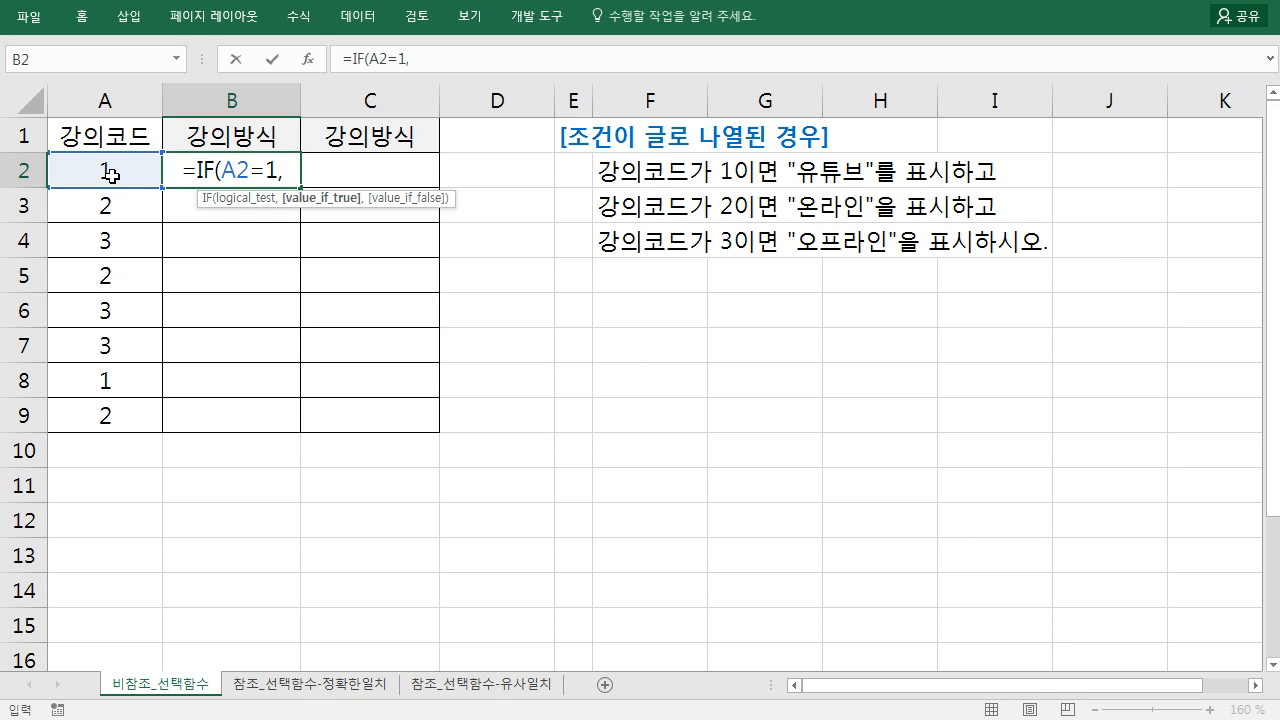
# Step: Enter "유튜브" as the value-if-true argument of the IF formula in B2
pyautogui.write('dbx')
pyautogui.press('BackSpace')
pyautogui.press('BackSpace')
pyautogui.press('BackSpace')
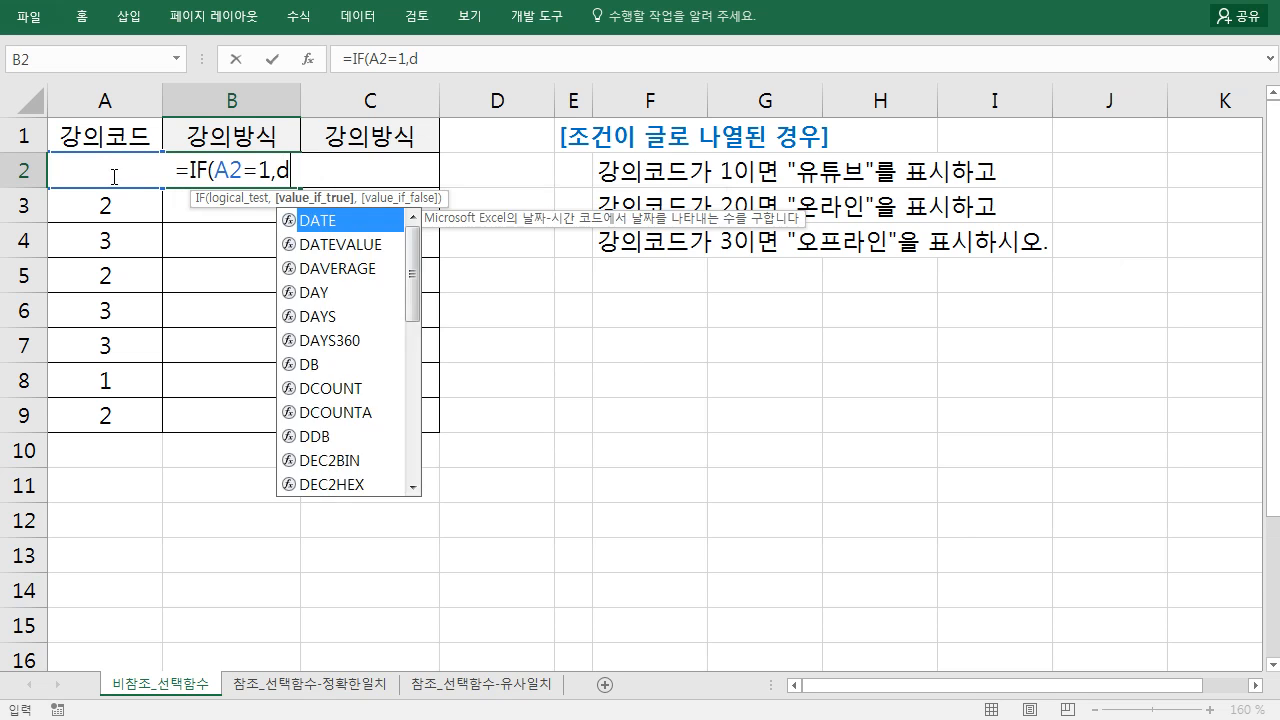
pyautogui.write('"dbxbq')
pyautogui.press('BackSpace')
pyautogui.press('BackSpace')
pyautogui.press('BackSpace')
pyautogui.press('BackSpace')
pyautogui.press('BackSpace')
pyautogui.write('유튜브')
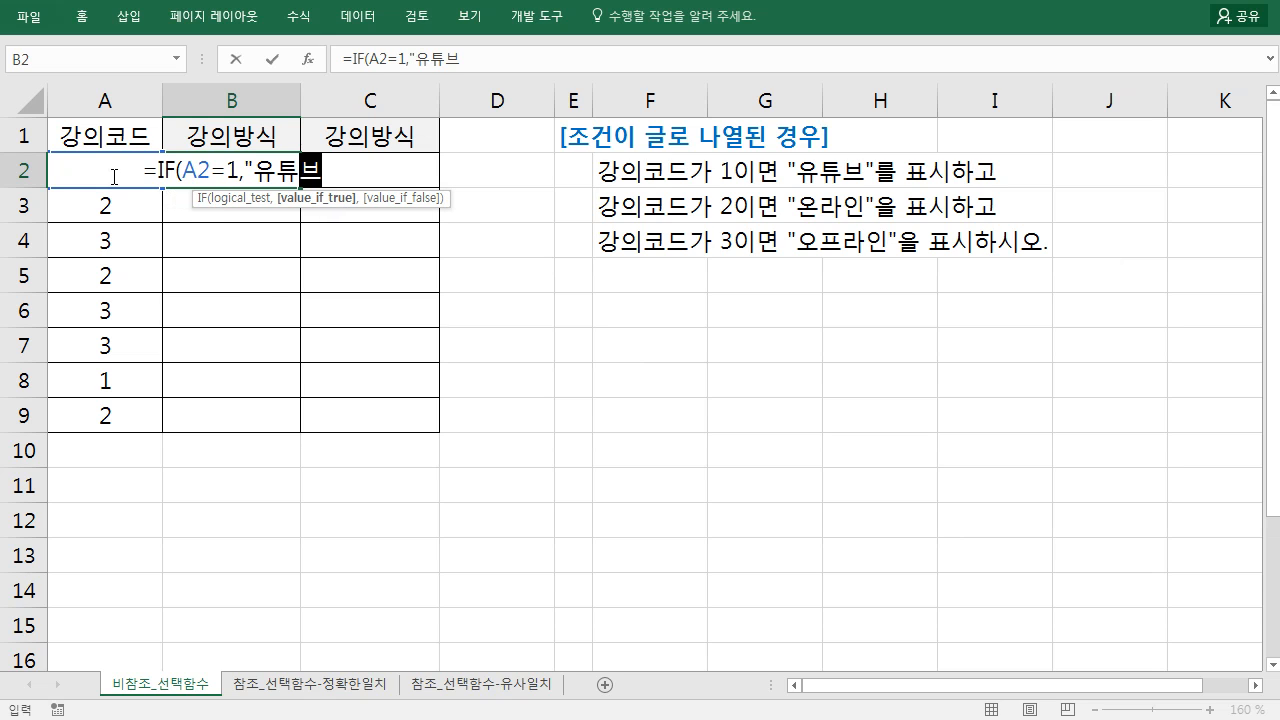
pyautogui.write('",')
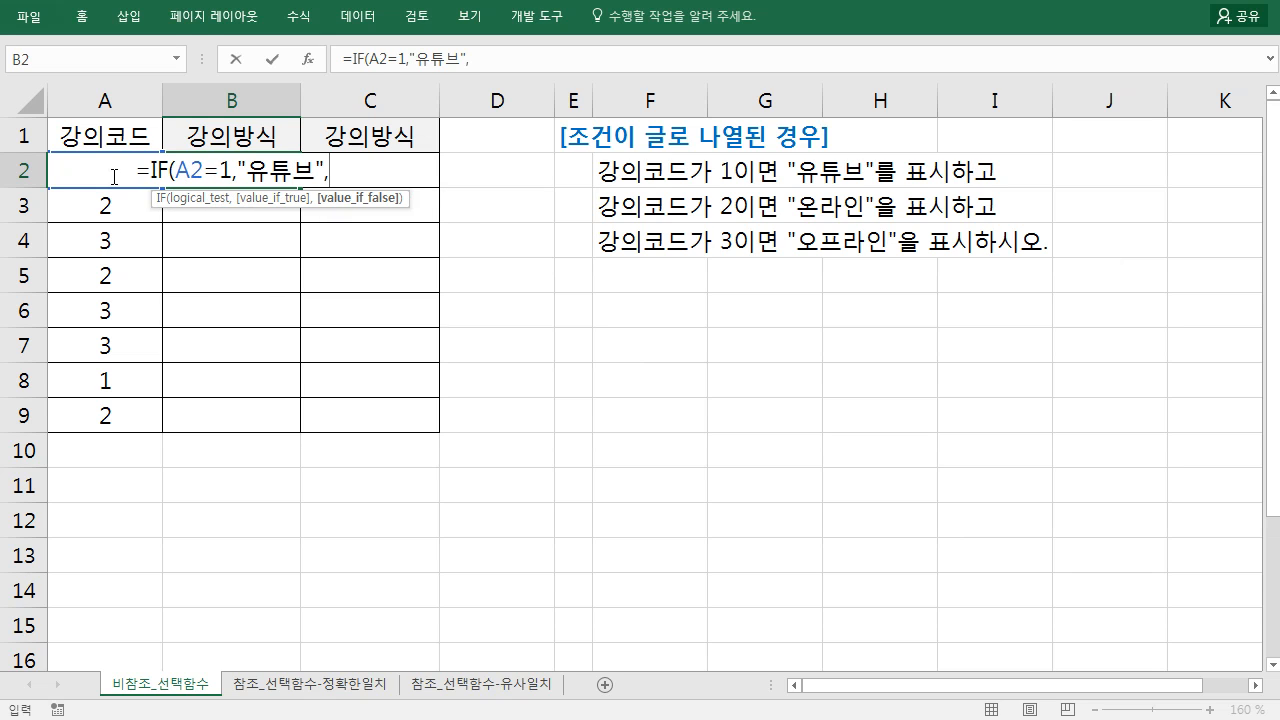
# Step: Nest a second IF with the logical test A2=2 as the value-if-false argument in B2
pyautogui.write('if')
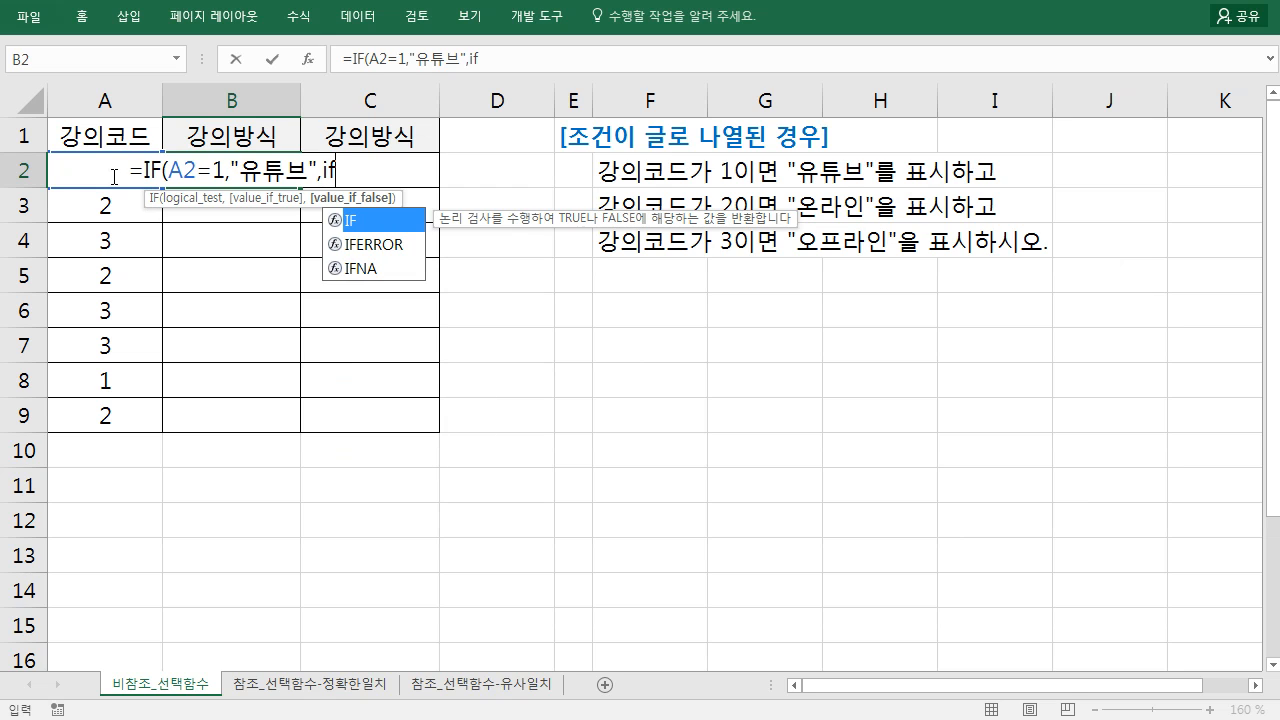
pyautogui.press('Tab')
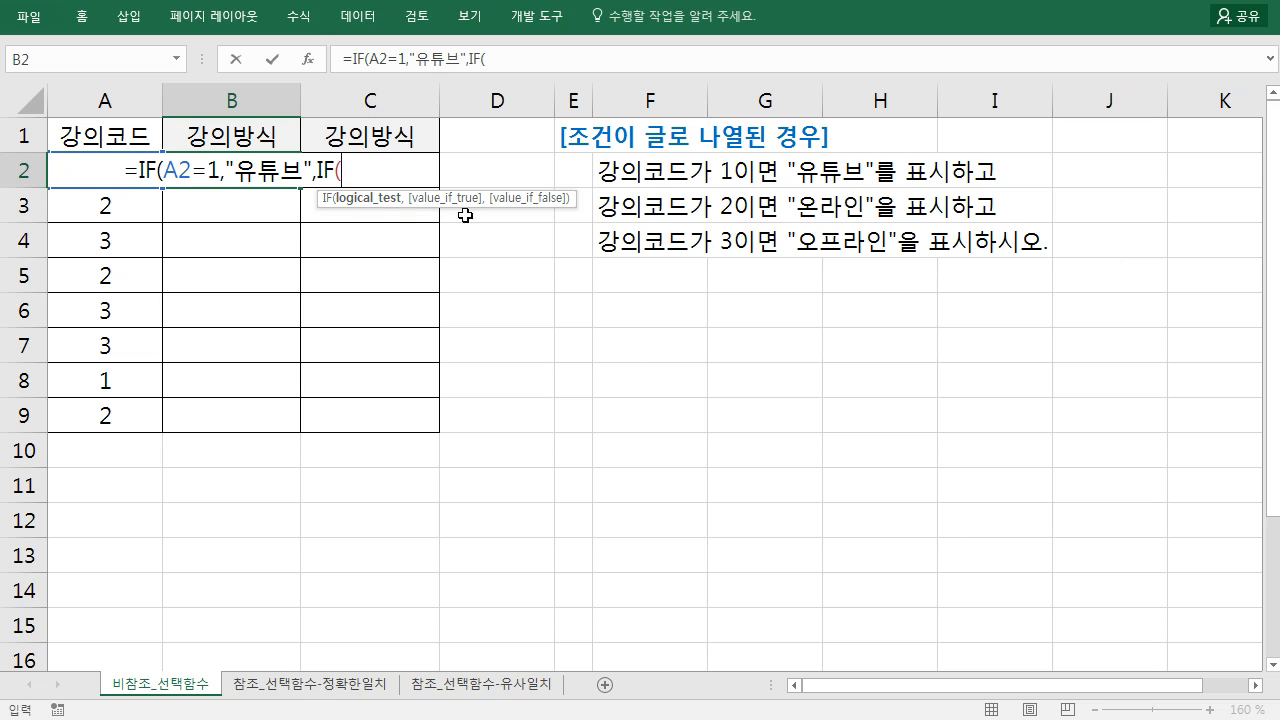
pyautogui.click(124, 206)
pyautogui.press('Up')
pyautogui.write('-')
pyautogui.press('BackSpace')
pyautogui.write('=')
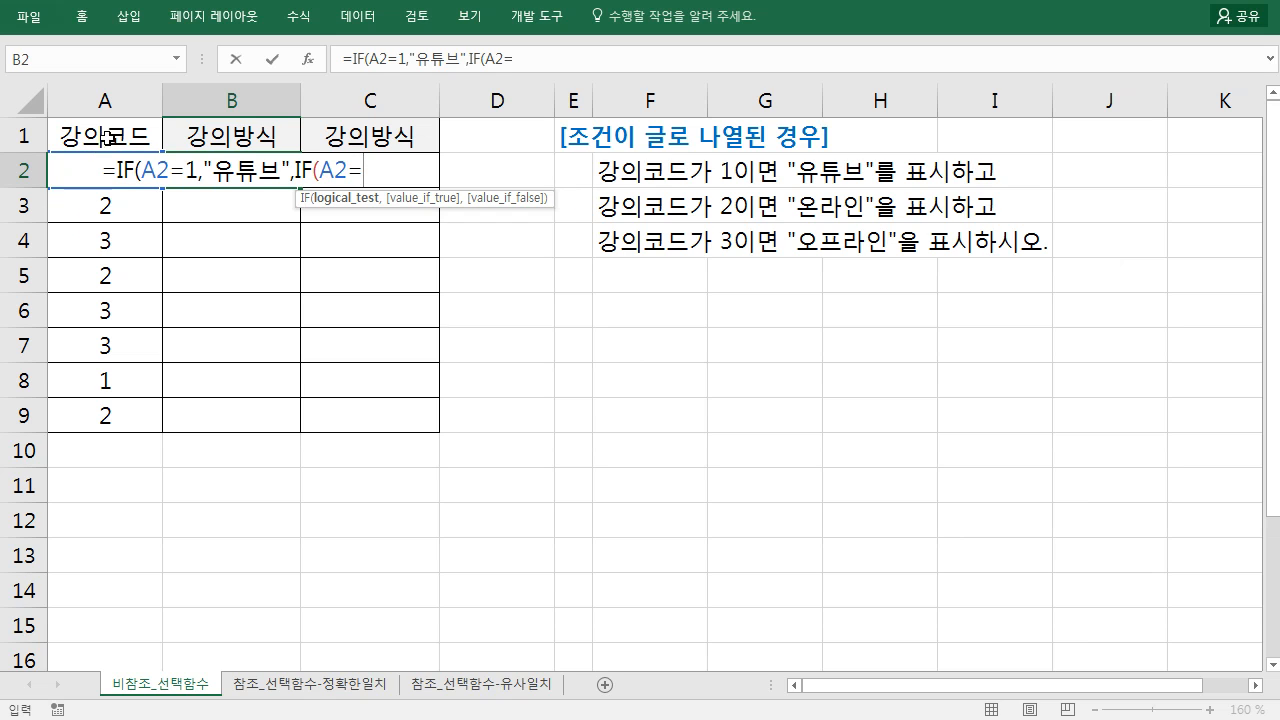
pyautogui.write('2')
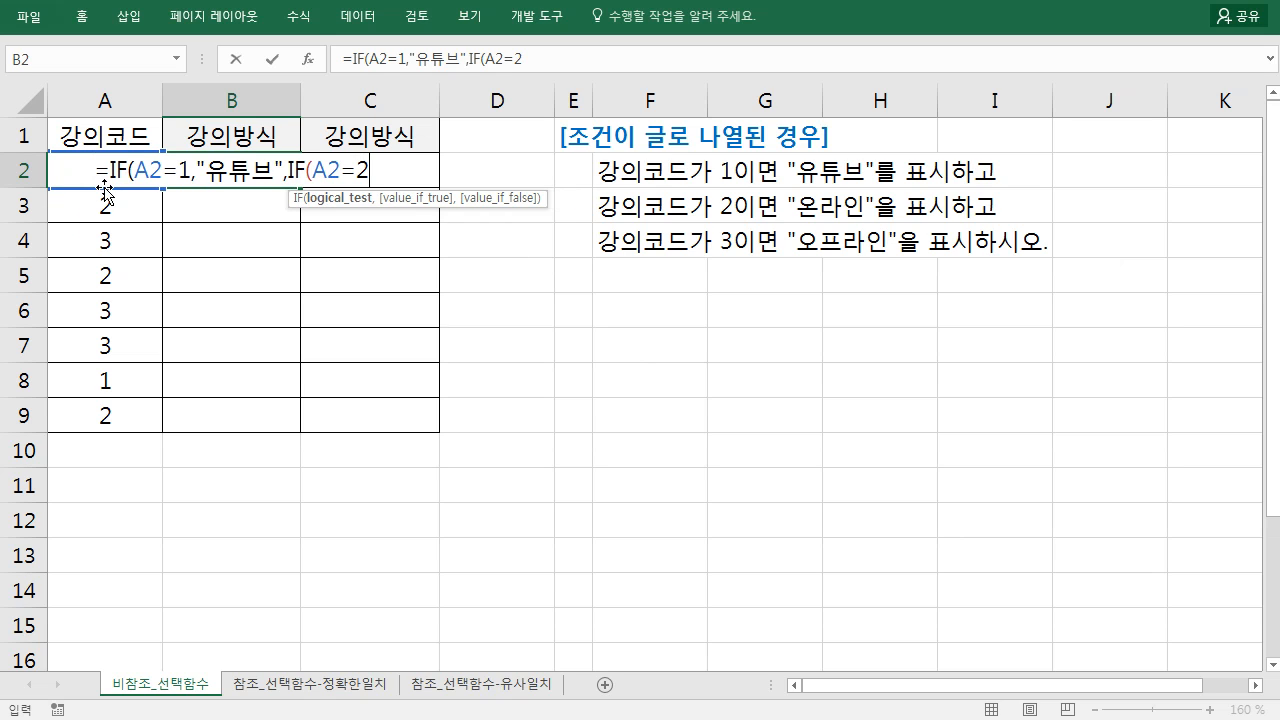
# Step: Complete the nested IF in B2 with "온라인" if true and "오프라인" if false, and commit the formula
pyautogui.write(',"dhs')
pyautogui.press('BackSpace')
pyautogui.press('BackSpace')
pyautogui.press('BackSpace')
pyautogui.press('Hangul')
pyautogui.write('온ㄹ라인","')
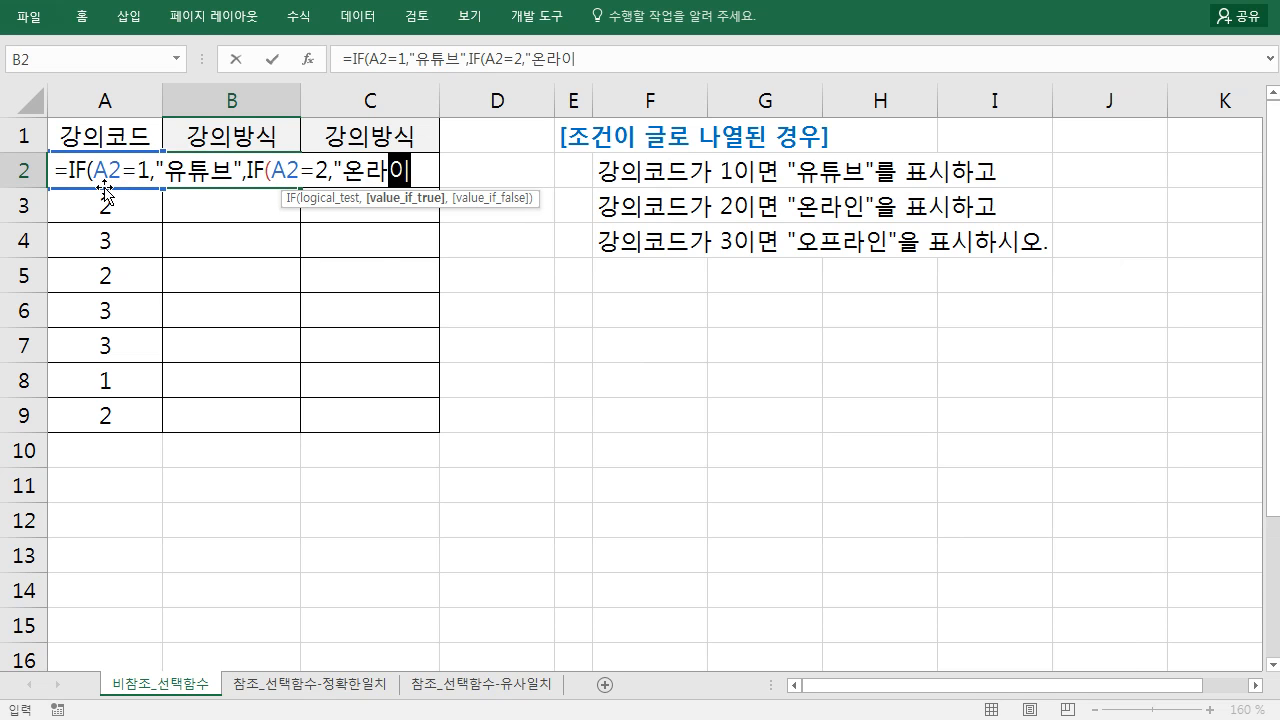
pyautogui.write('오')
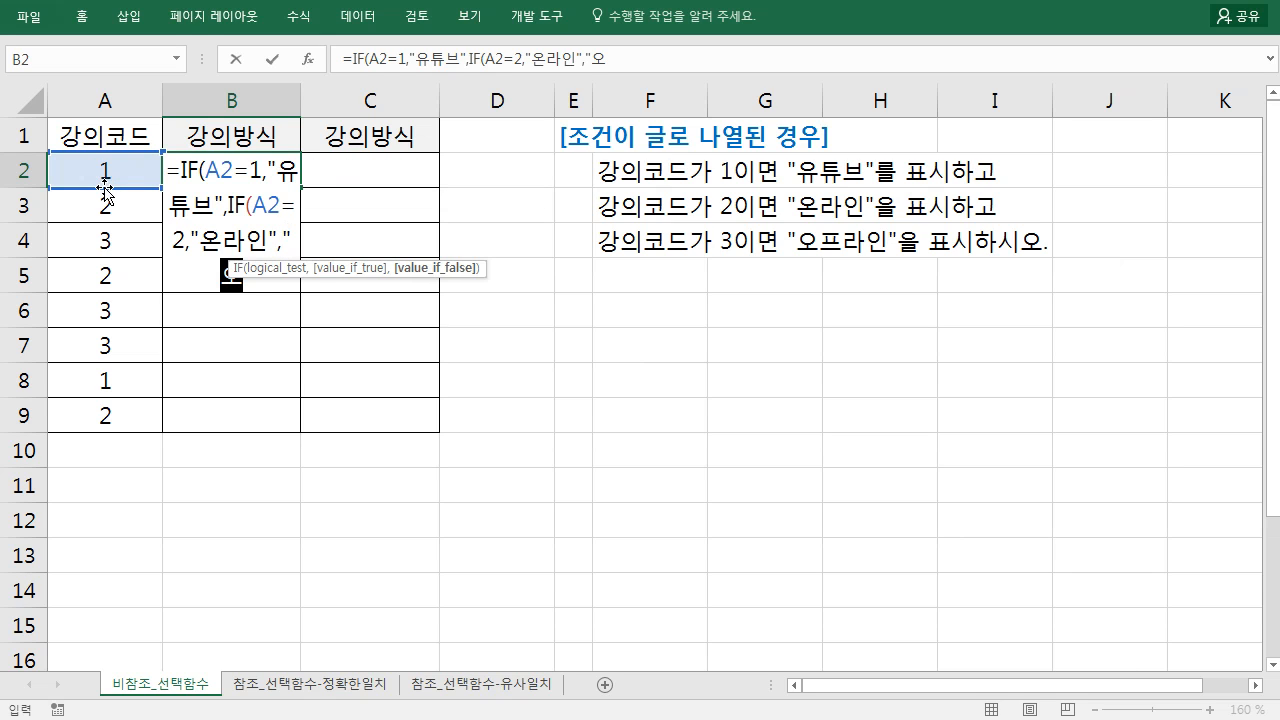
pyautogui.write('프라인"))')
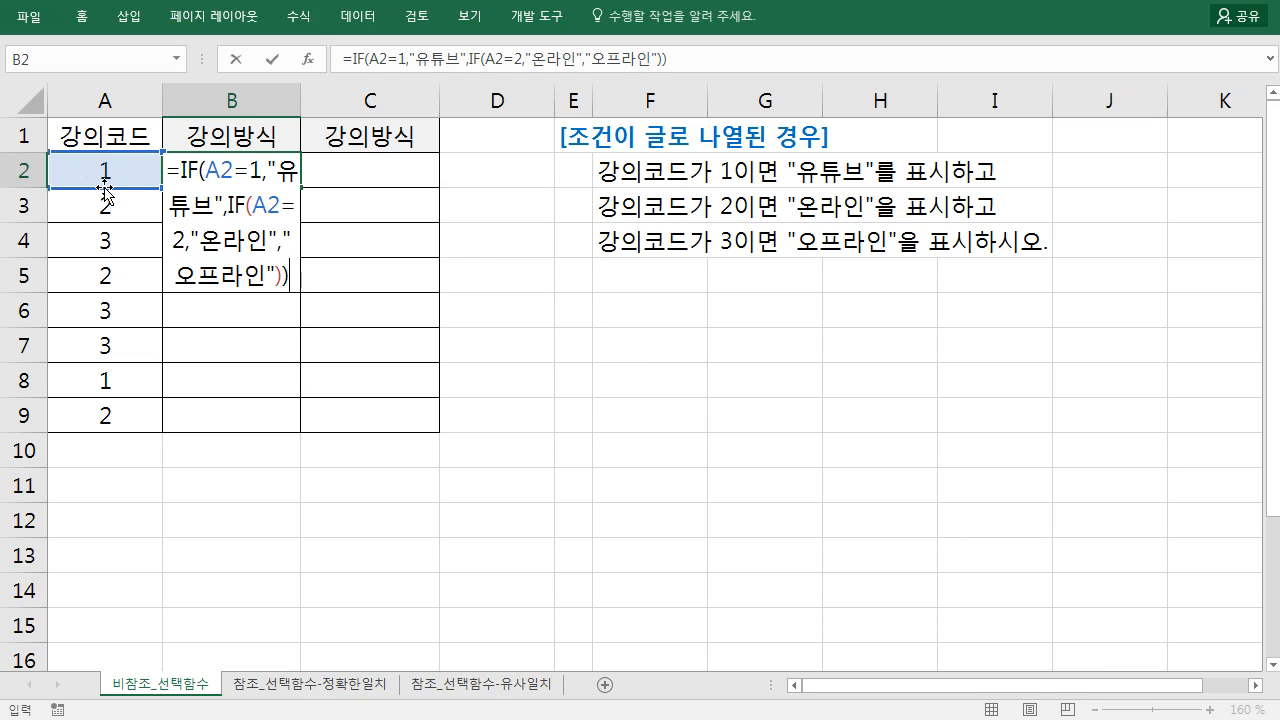
pyautogui.hotkey('ctrl', 'Return')
# Step: Start an IF formula in B3 through the function arguments dialog and set its logical test to A3=1
pyautogui.click(218, 210)
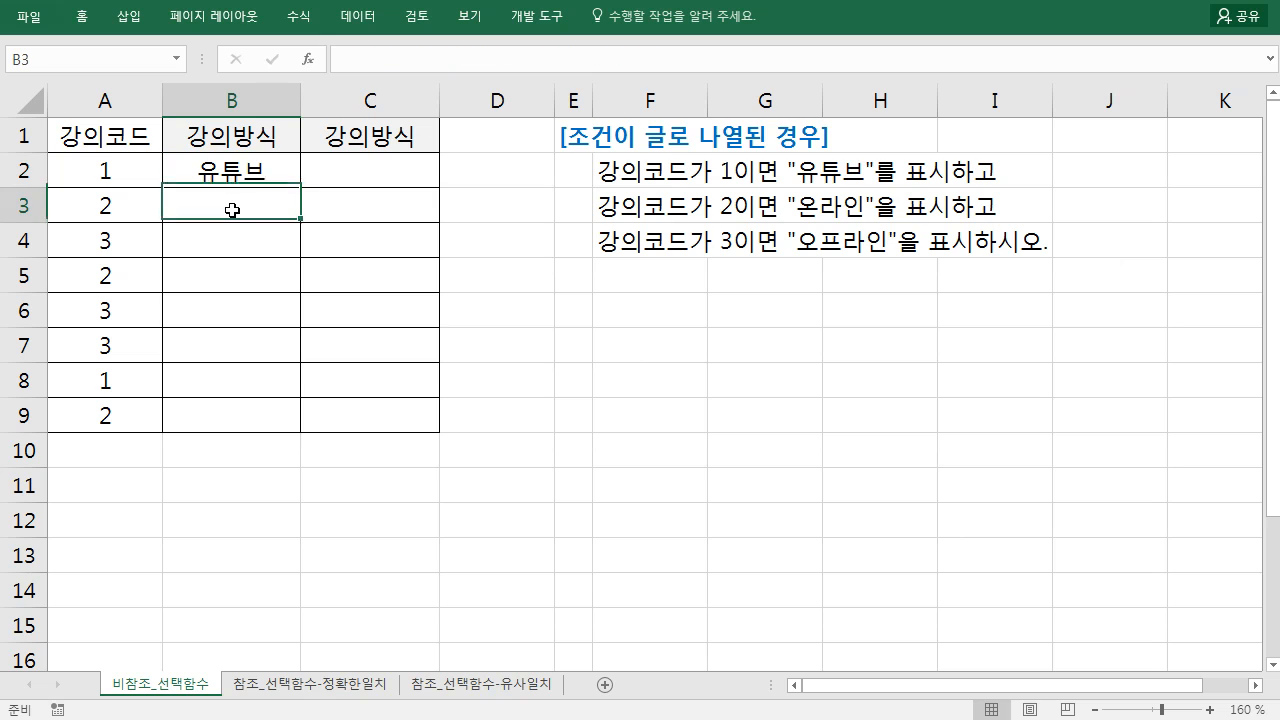
pyautogui.write('=IF(')
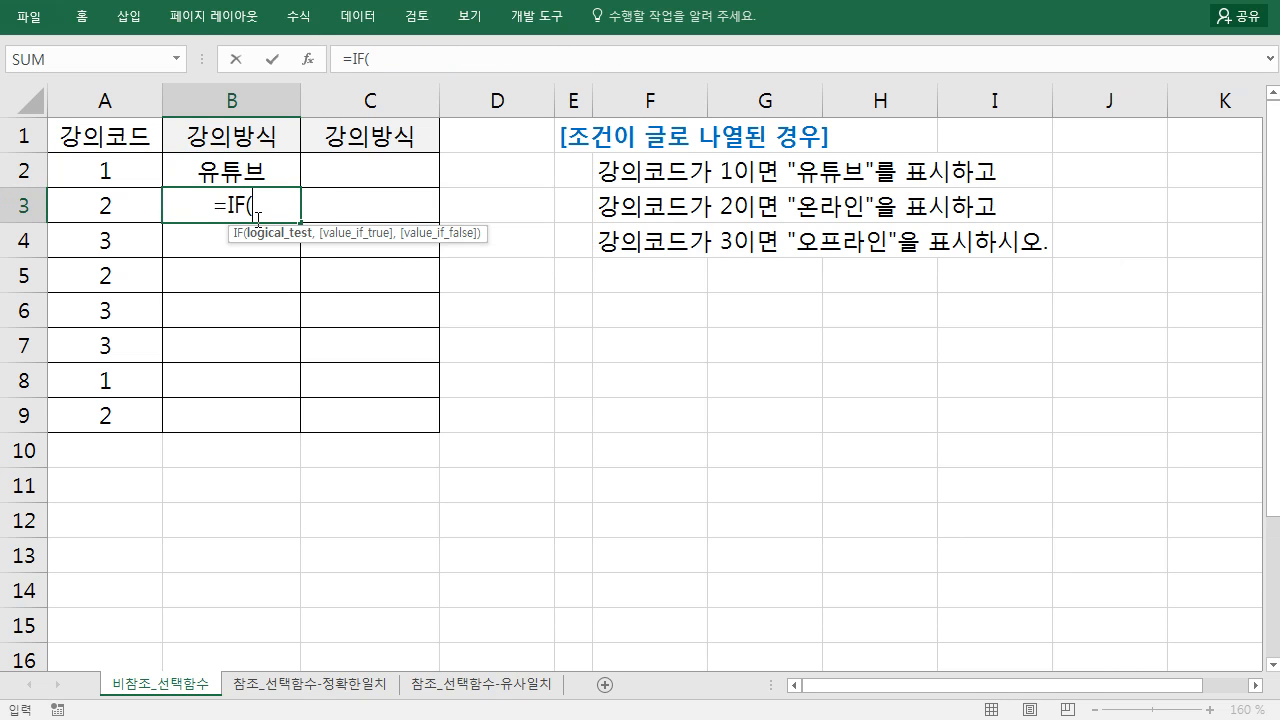
pyautogui.click(124, 207)
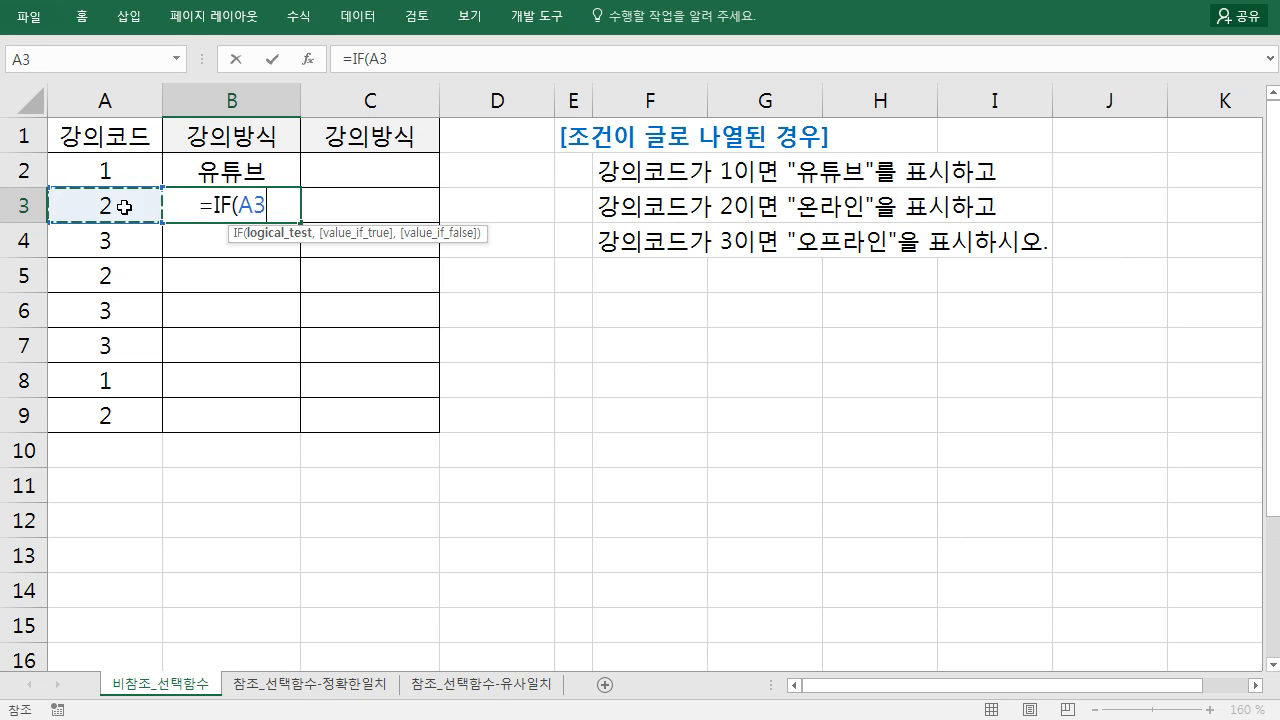
pyautogui.press('BackSpace')
pyautogui.press('BackSpace')
pyautogui.click(264, 205)
pyautogui.hotkey('ctrl', 'a')
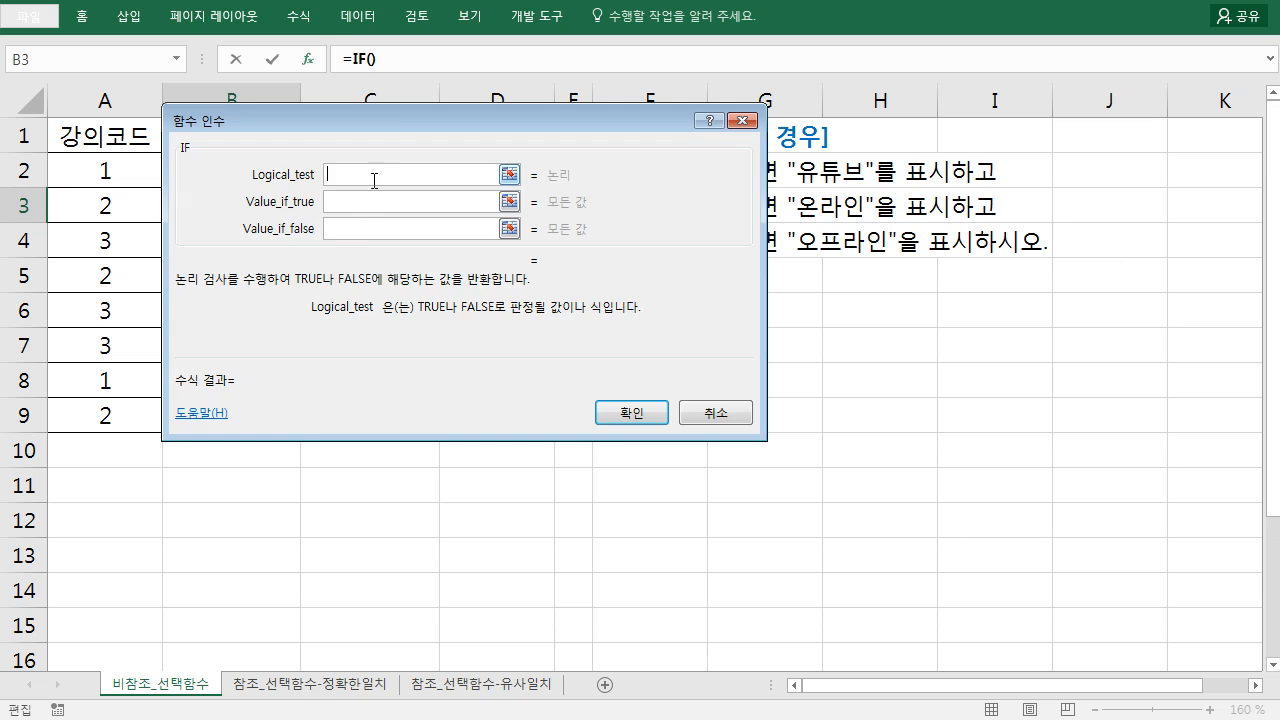
pyautogui.moveTo(397, 116); pyautogui.dragTo(648, 226)
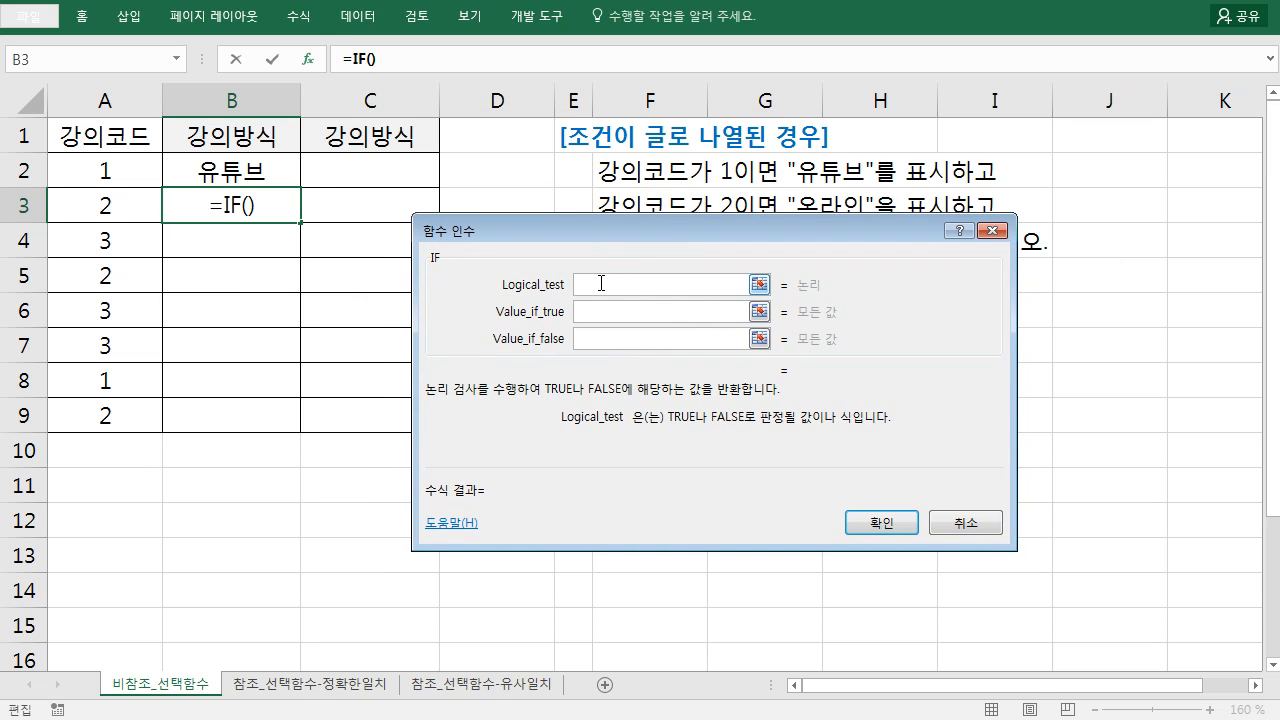
pyautogui.click(133, 212)
pyautogui.write('=1')
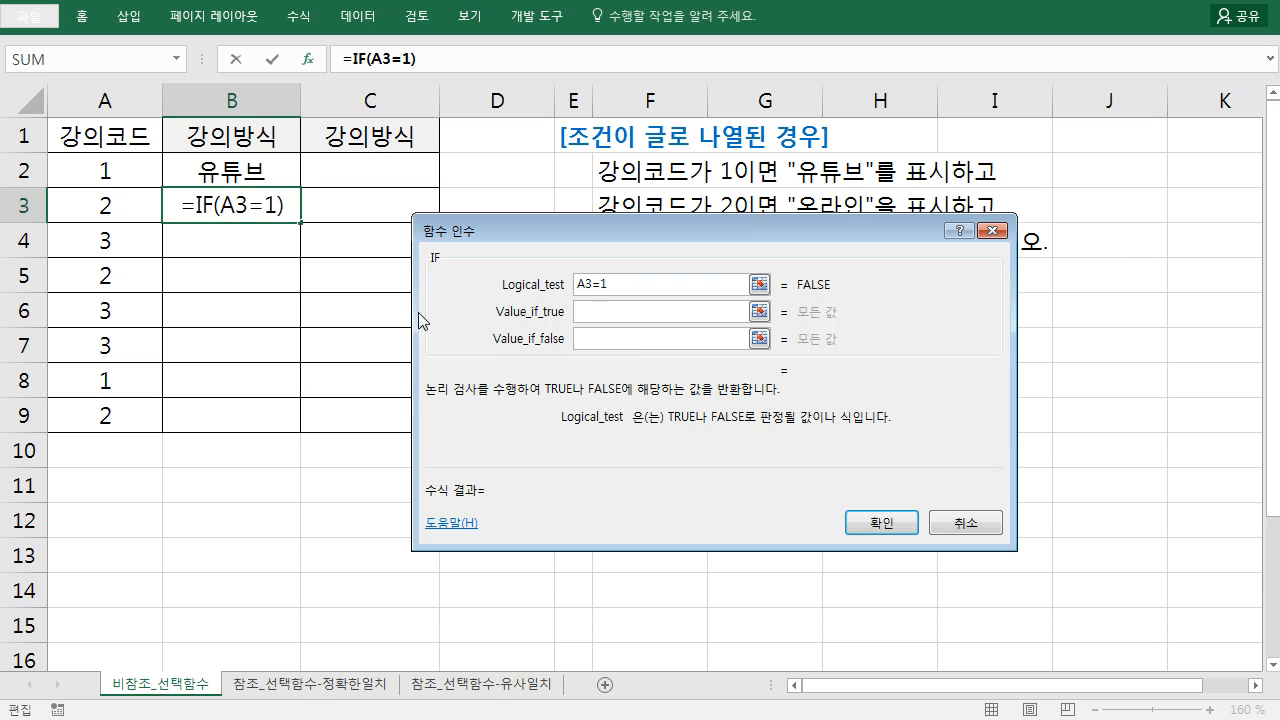
# Step: Set the value-if-true argument of the IF in B3 to "유튜브"
pyautogui.click(591, 312)
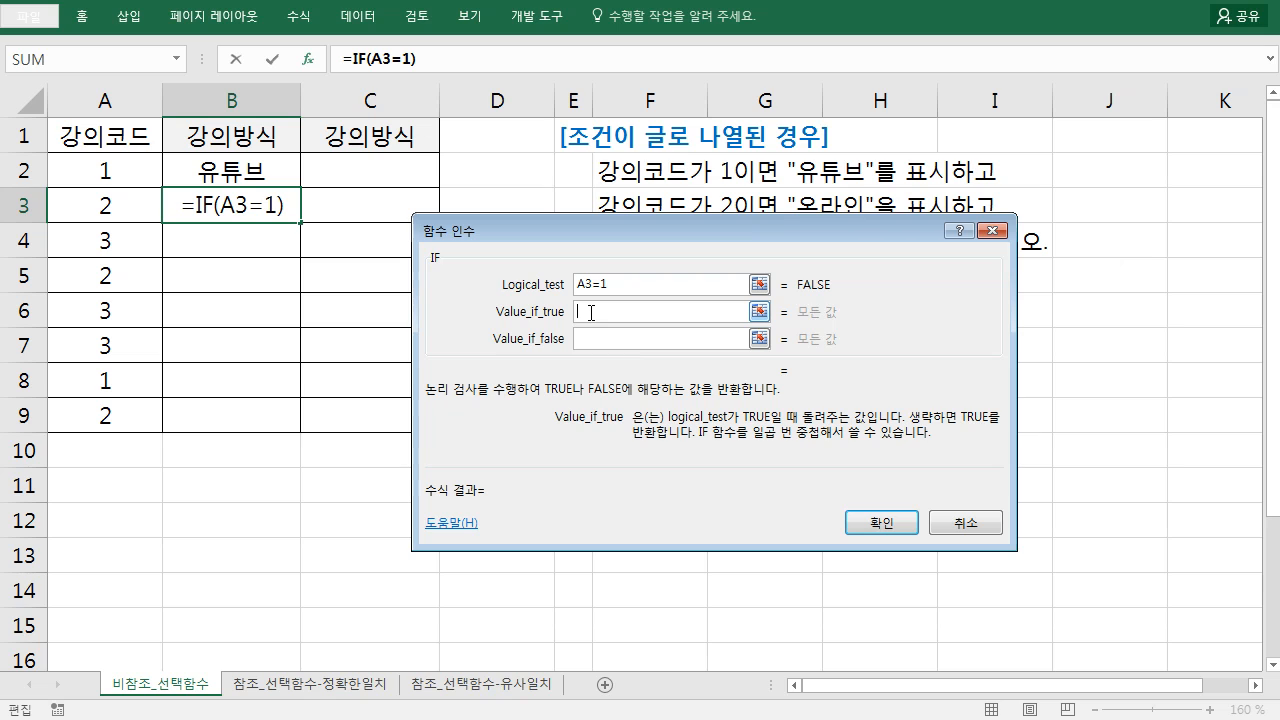
pyautogui.write('db')
pyautogui.press('BackSpace')
pyautogui.press('BackSpace')
pyautogui.press('Hangul')
pyautogui.write('유튜브')
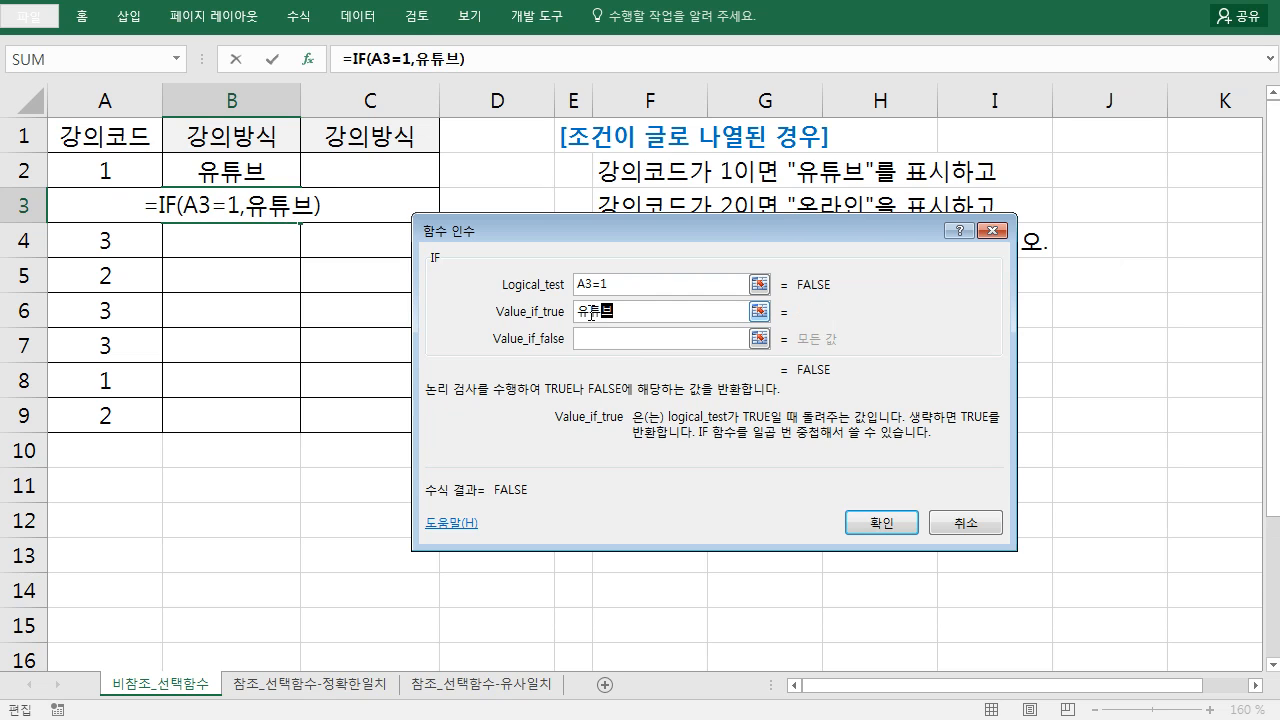
pyautogui.press('Tab')
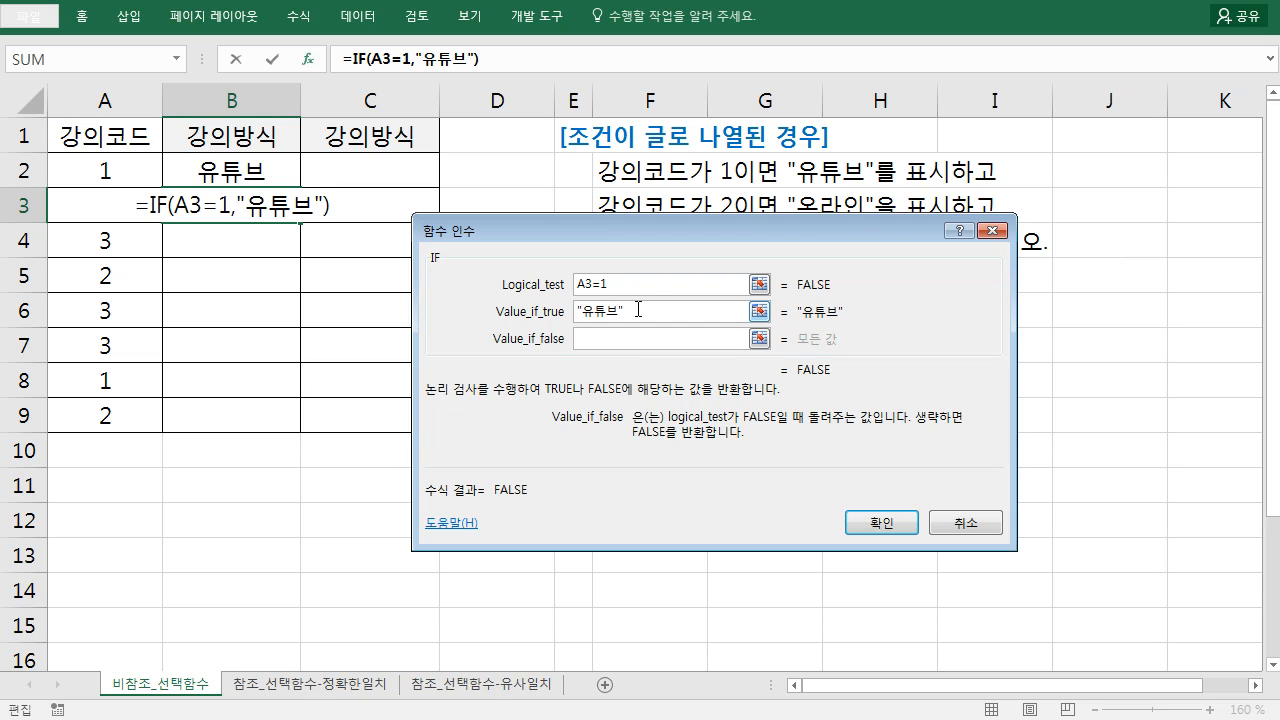
pyautogui.moveTo(605, 287); pyautogui.dragTo(614, 287)
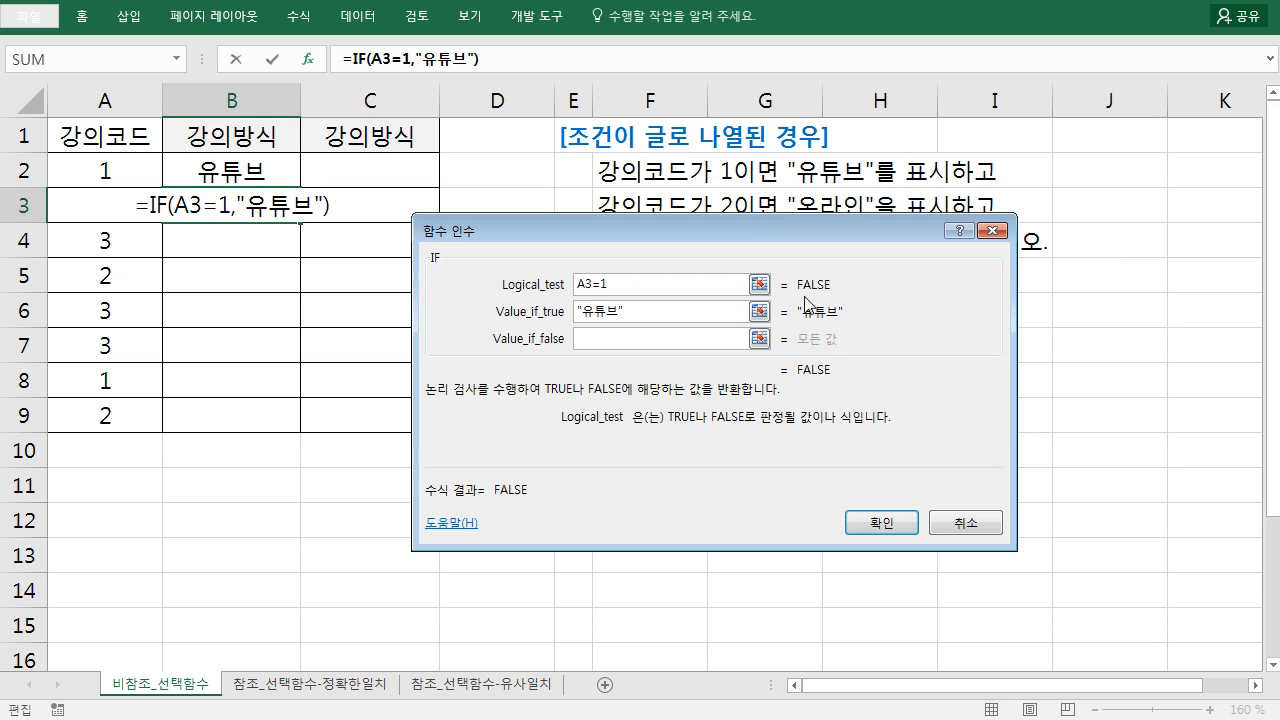
# Step: Enter an empty if() as the value-if-false argument of the IF in B3
pyautogui.click(621, 337)
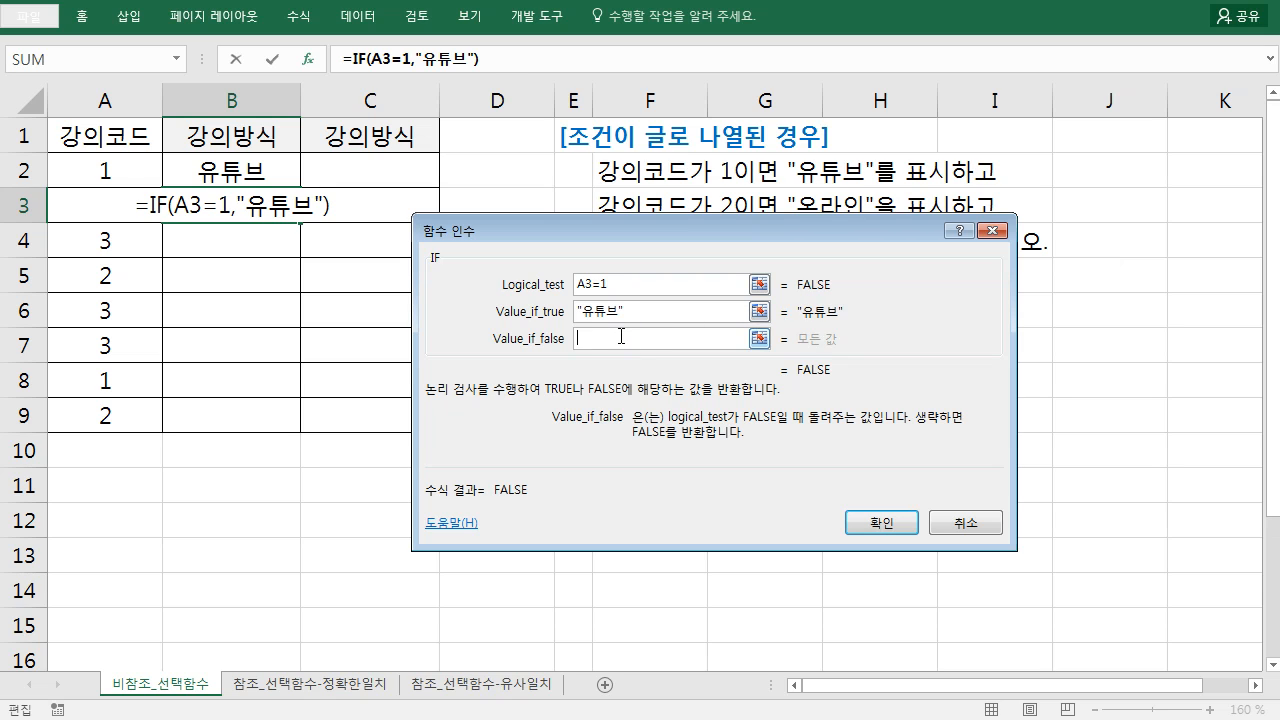
pyautogui.write('ㅑㄹ')
pyautogui.press('BackSpace')
pyautogui.press('BackSpace')
pyautogui.write('if')
pyautogui.moveTo(609, 339); pyautogui.dragTo(547, 345)
pyautogui.write('if()')
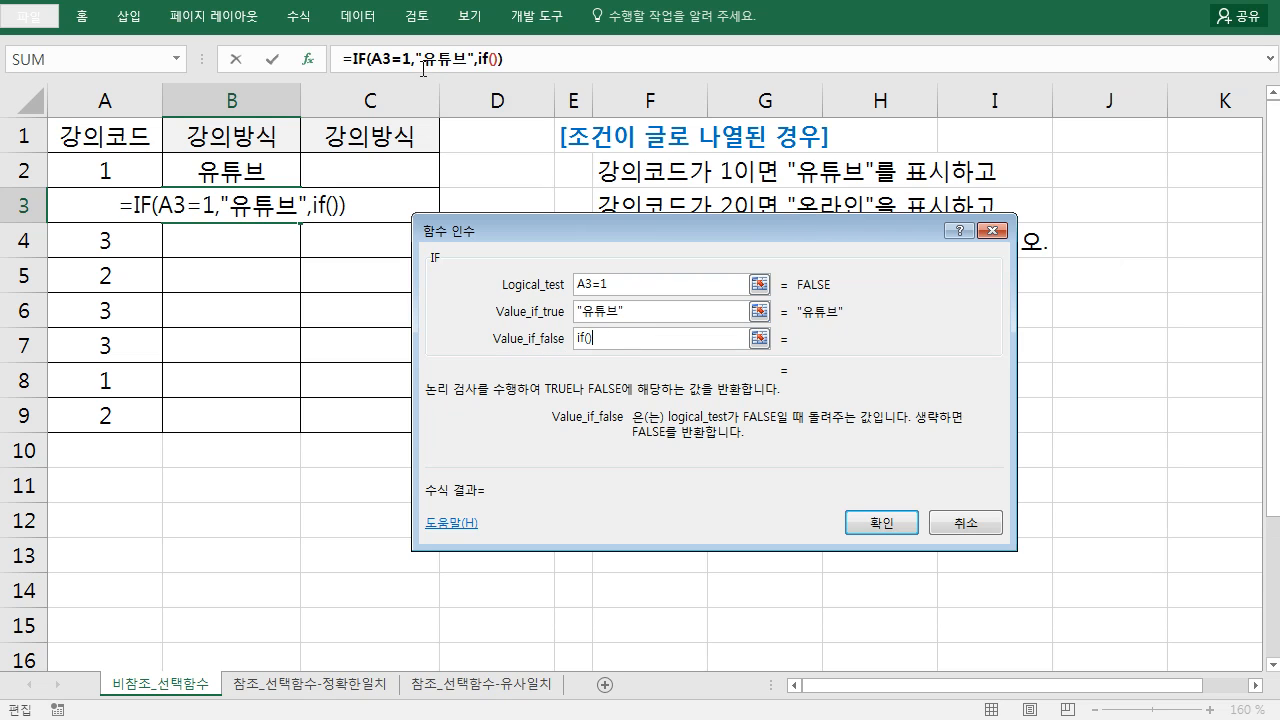
# Step: Switch the function arguments to the nested IF in B3 and set its logical test to A3=2
pyautogui.click(485, 62)
pyautogui.click(380, 62)
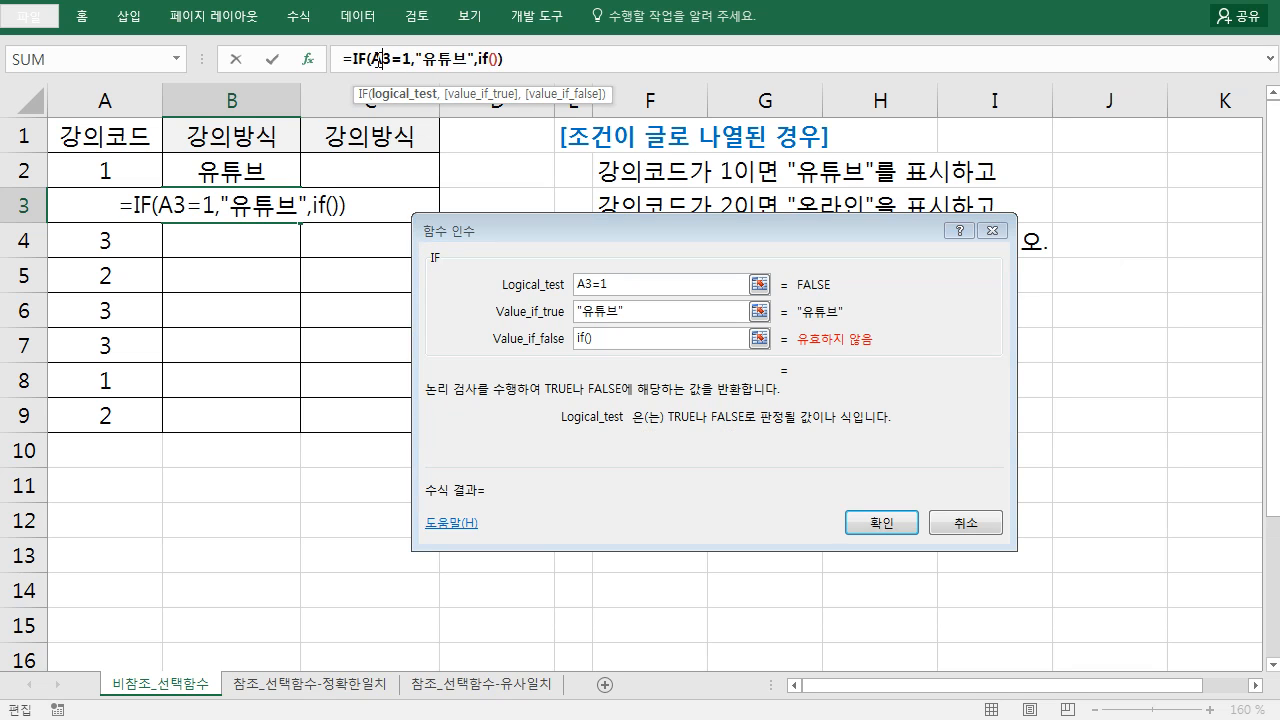
pyautogui.click(478, 60)
pyautogui.click(404, 60)
pyautogui.click(485, 61)
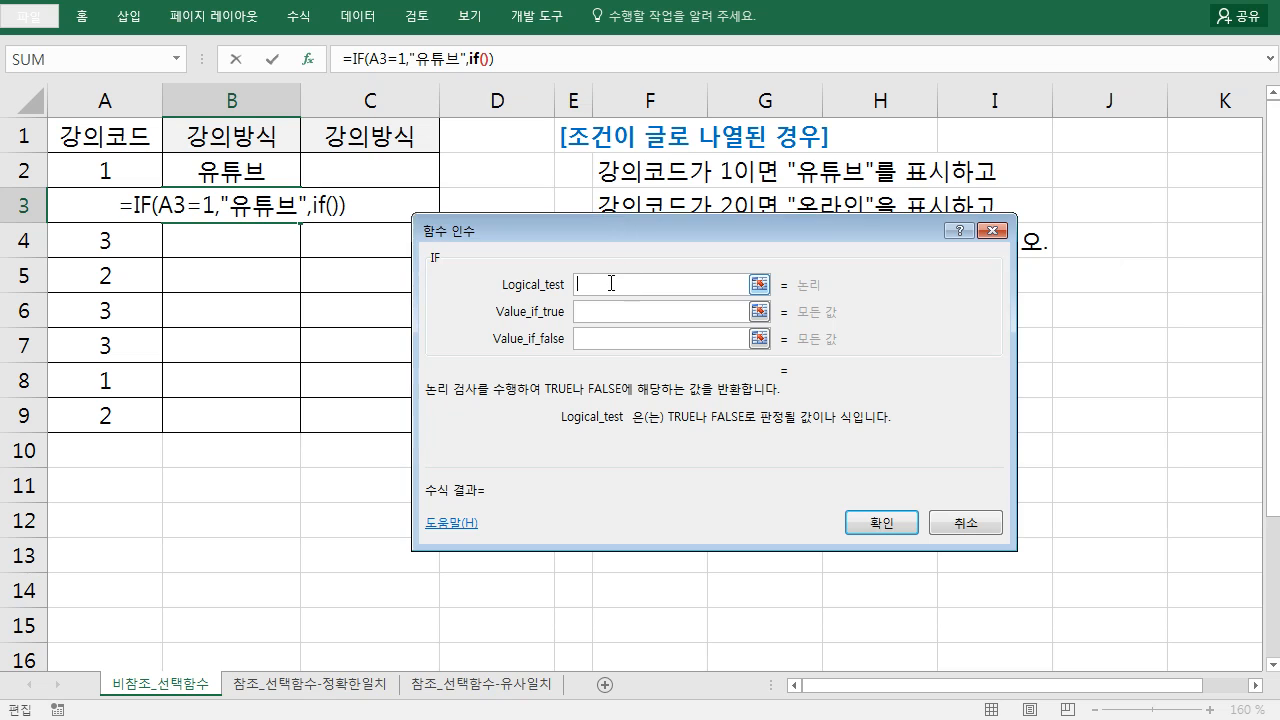
pyautogui.click(102, 205)
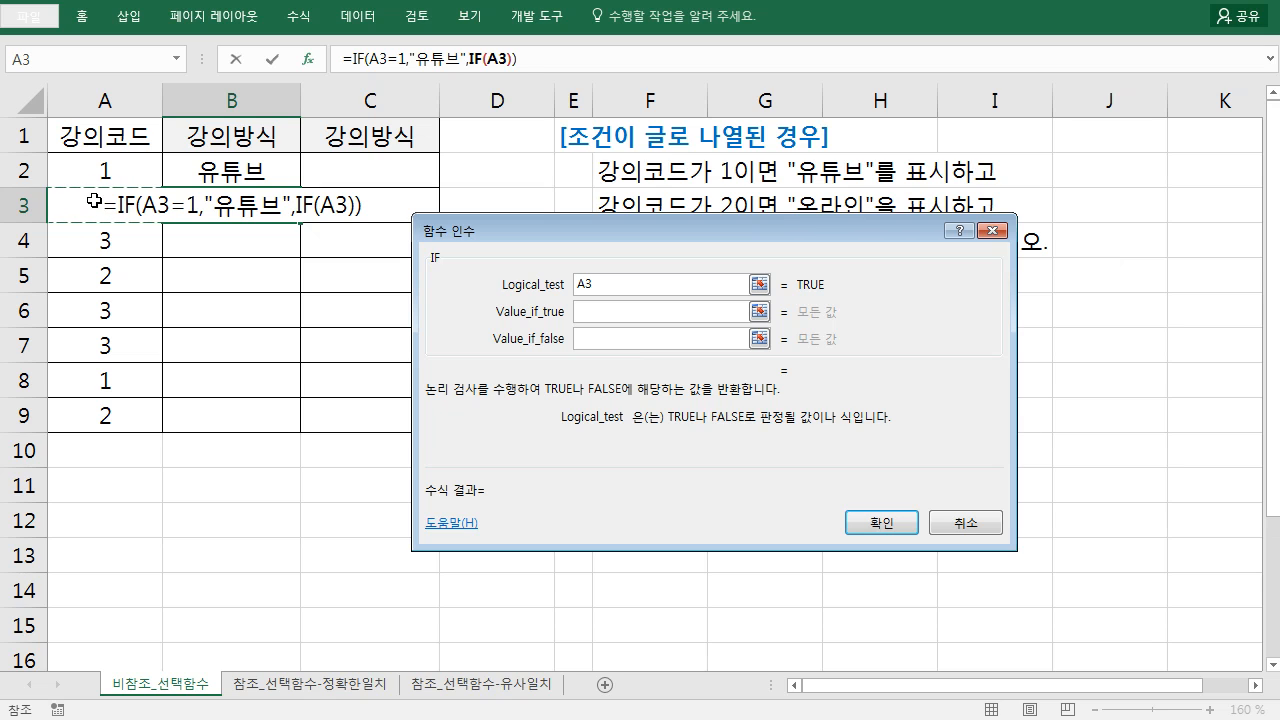
pyautogui.write('=2')
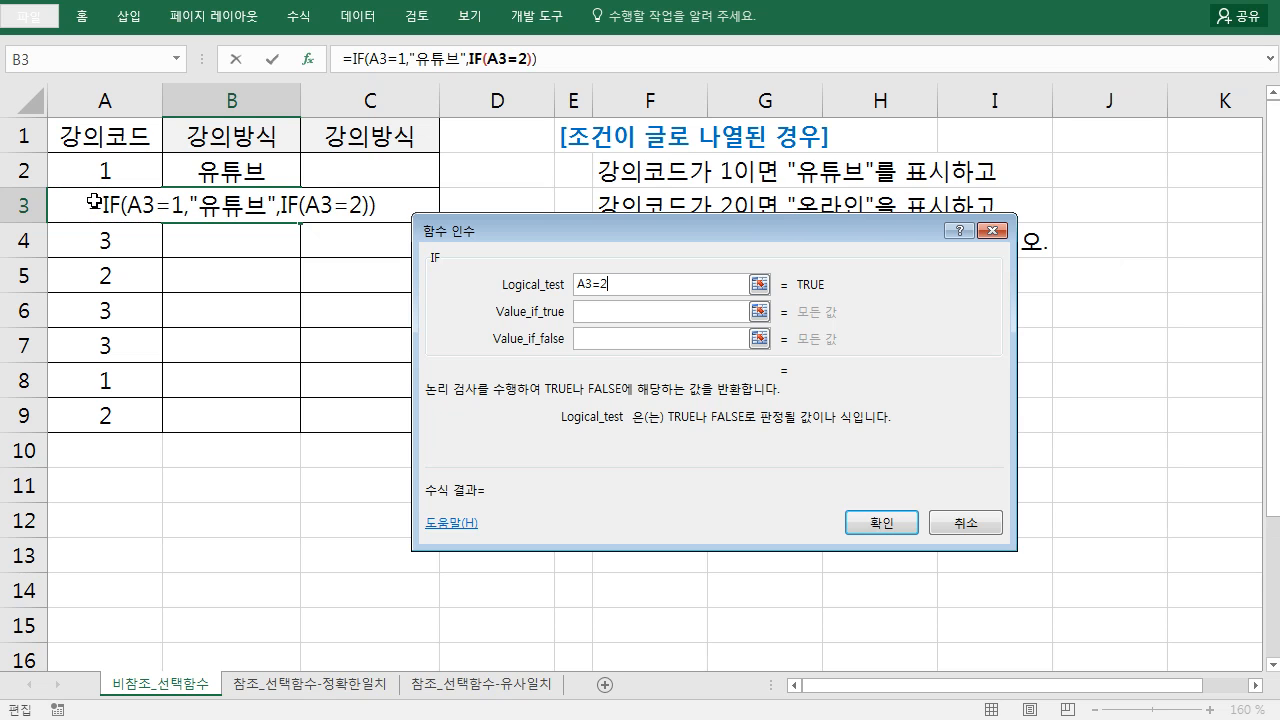
# Step: Set the nested IF's value-if-true argument to "온라인"
pyautogui.click(602, 312)
pyautogui.write('d')
pyautogui.press('BackSpace')
pyautogui.write('"')
pyautogui.press('Hangul')
pyautogui.write('ㅇ혼')
pyautogui.press('BackSpace')
pyautogui.press('BackSpace')
pyautogui.press('BackSpace')
pyautogui.press('BackSpace')
pyautogui.write('온')
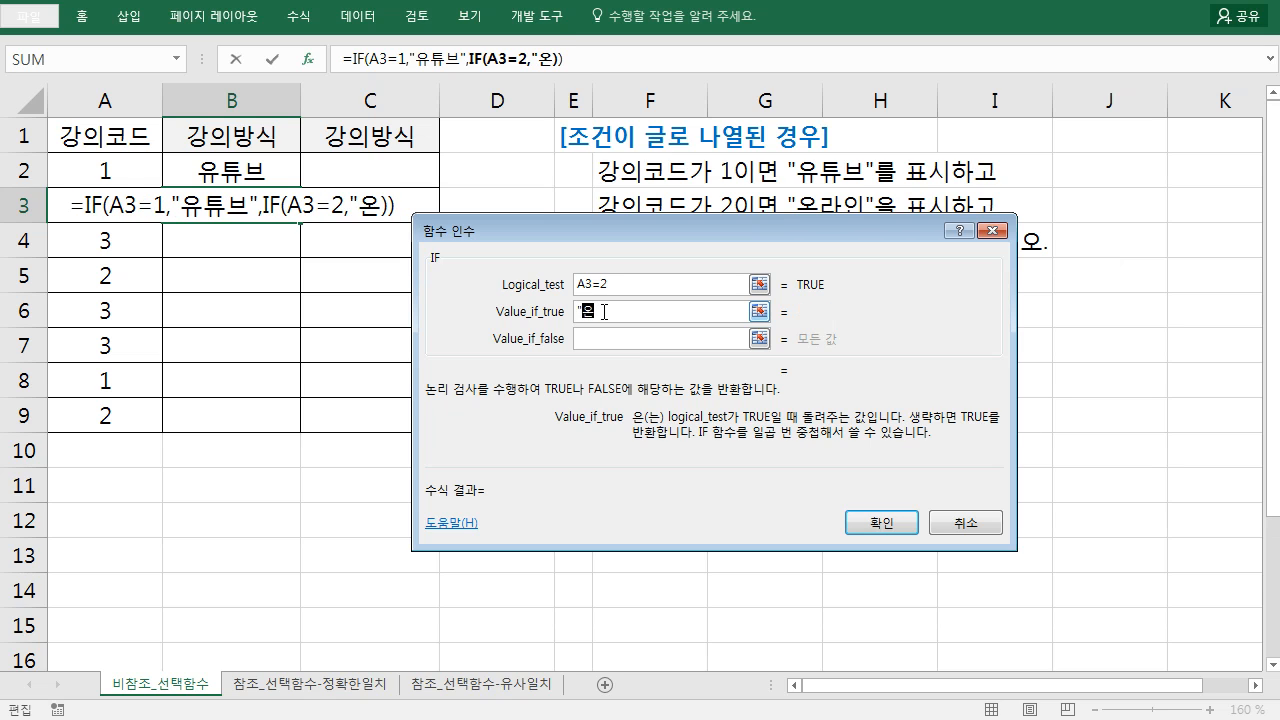
pyautogui.write('라인"')
pyautogui.press('Tab')
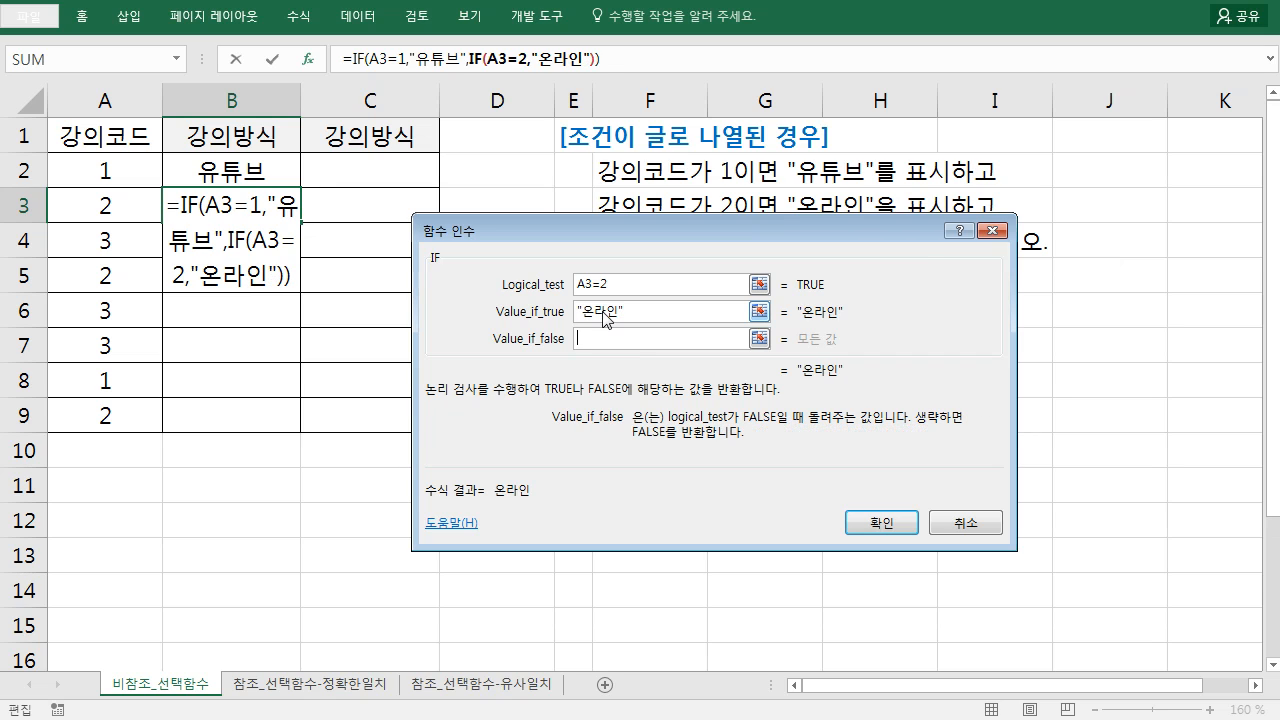
# Step: Set the nested IF's value-if-false argument to "오프라인", review the outer IF's arguments, and confirm the formula in B3
pyautogui.write('"')
pyautogui.write('오프라')
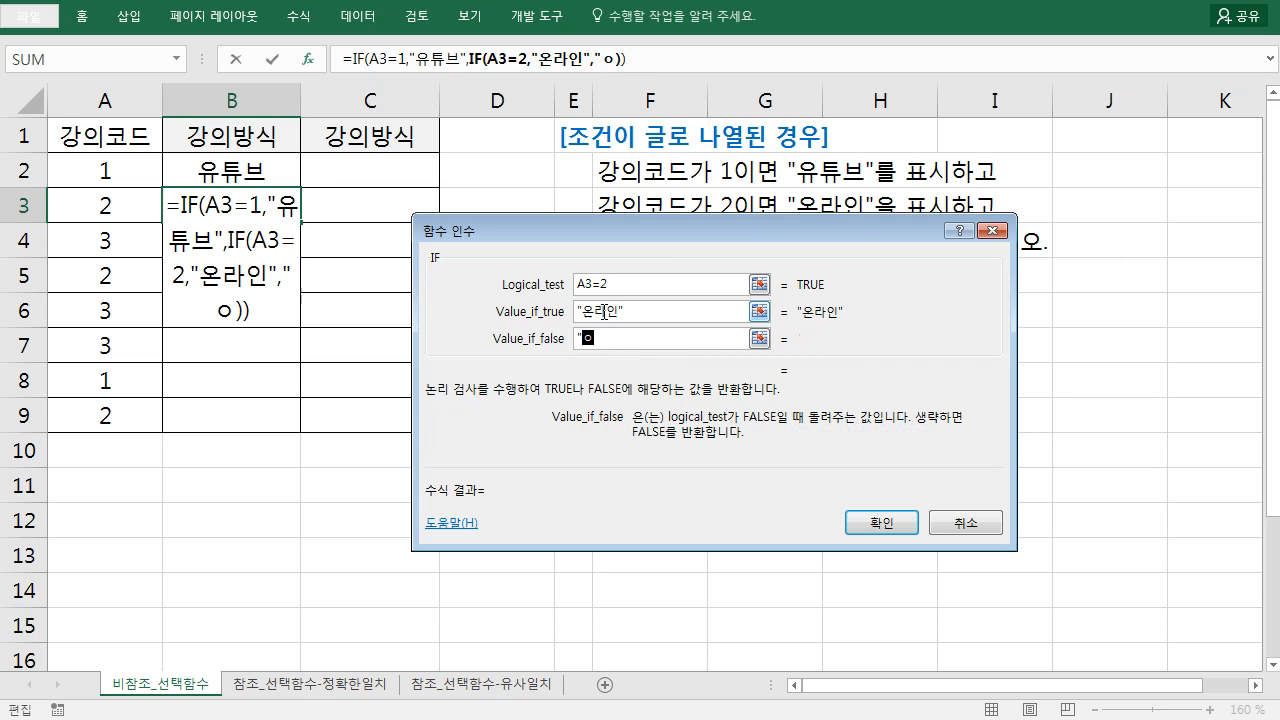
pyautogui.write('인"')
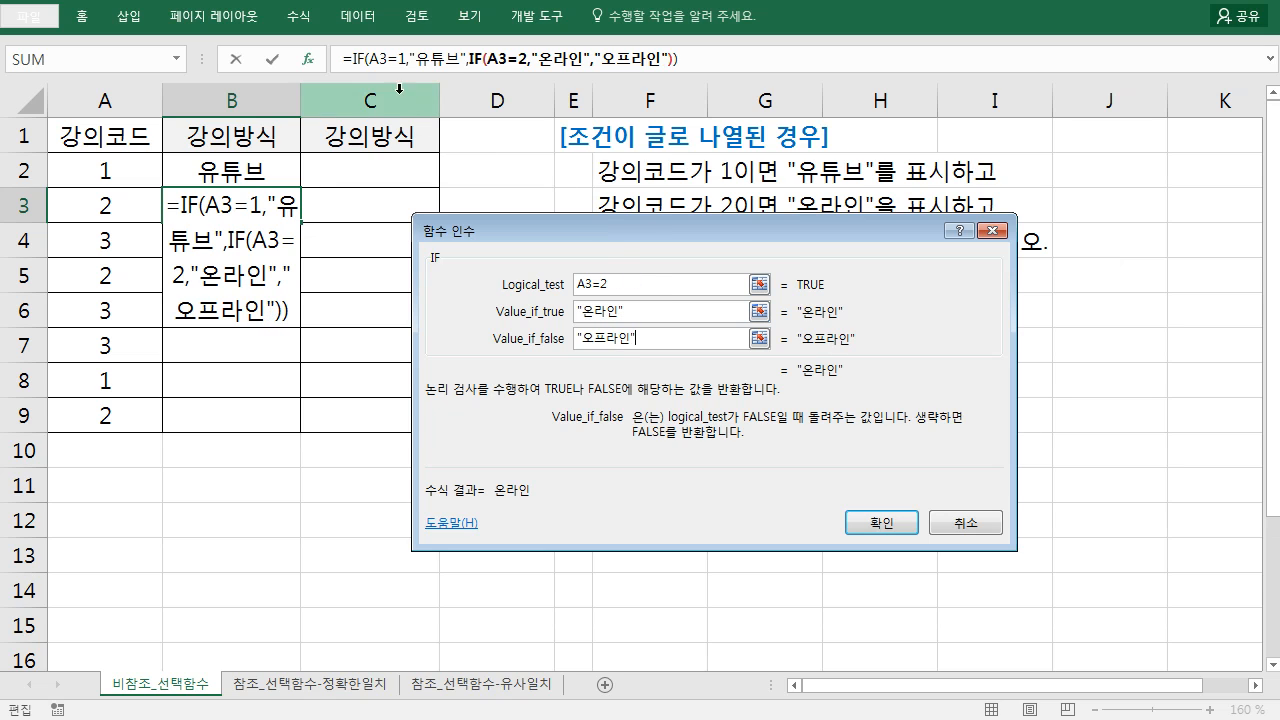
pyautogui.click(358, 60)
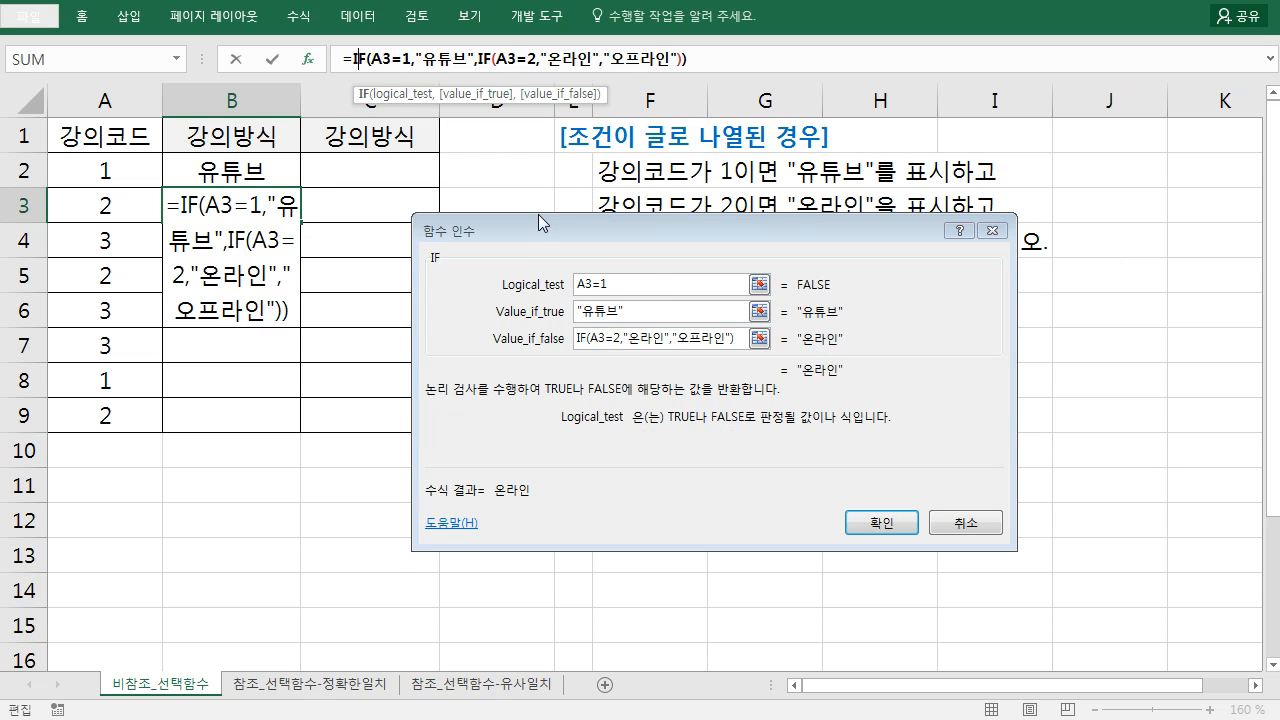
pyautogui.moveTo(544, 229); pyautogui.dragTo(603, 225)
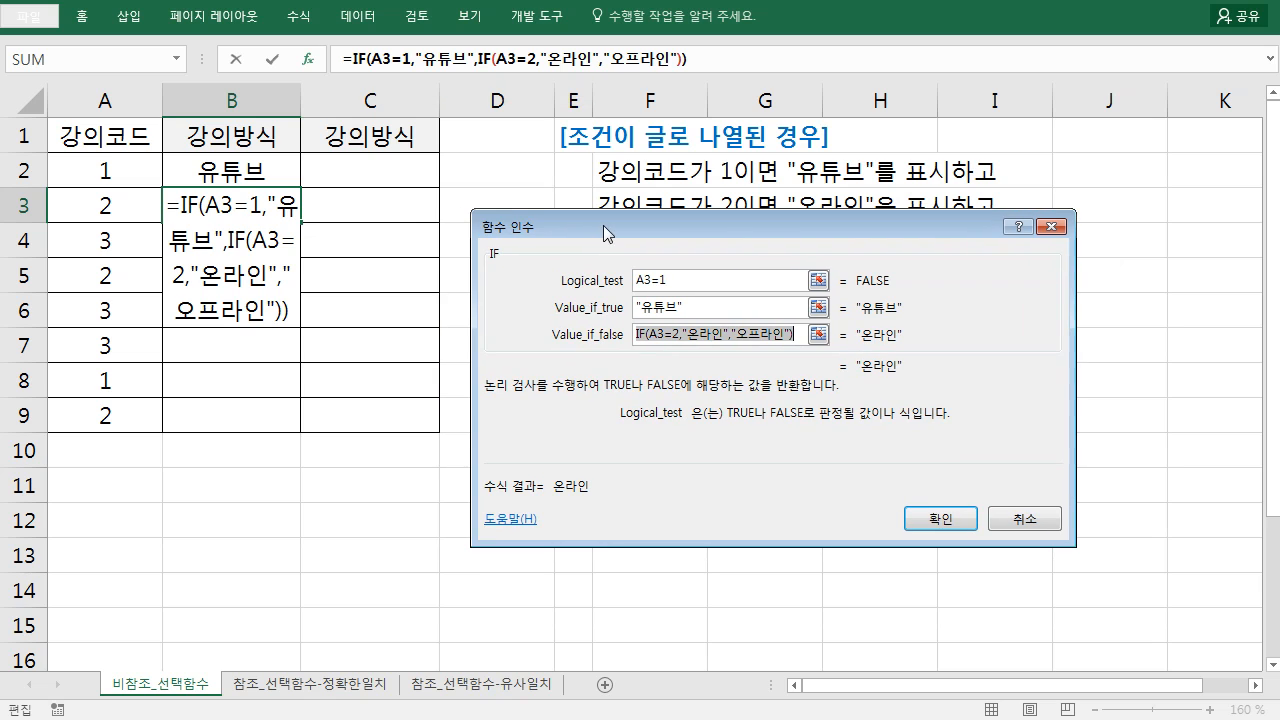
pyautogui.click(738, 312)
pyautogui.click(704, 281)
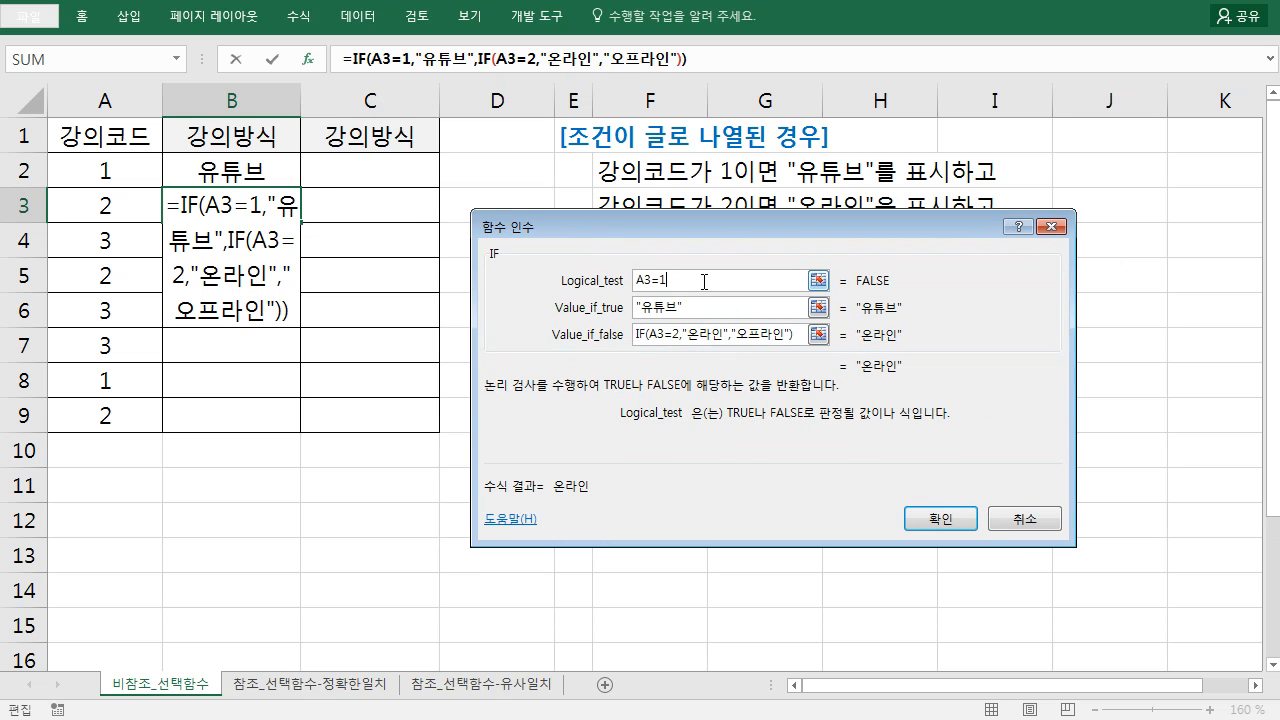
pyautogui.click(940, 519)
# Step: Fill the nested IF formula from B3 down through B9, and check the formulas in B2 and B3
pyautogui.moveTo(300, 222); pyautogui.dragTo(291, 420)
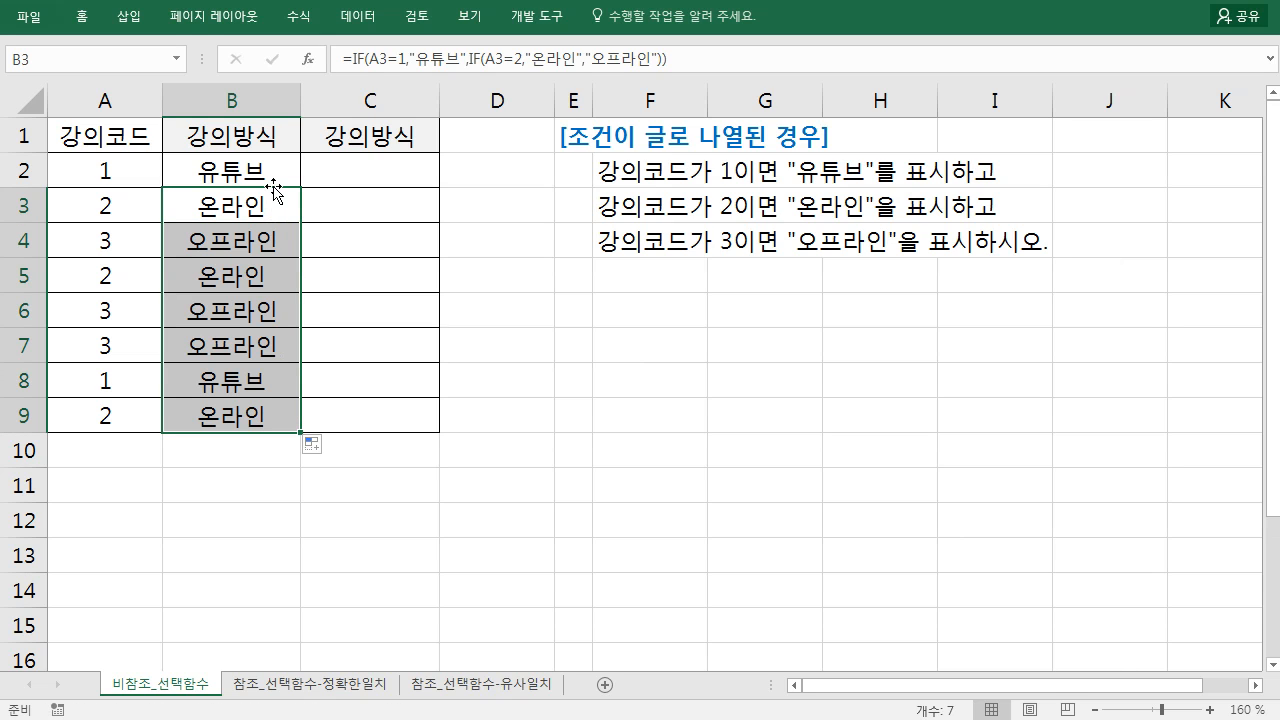
pyautogui.click(271, 171)
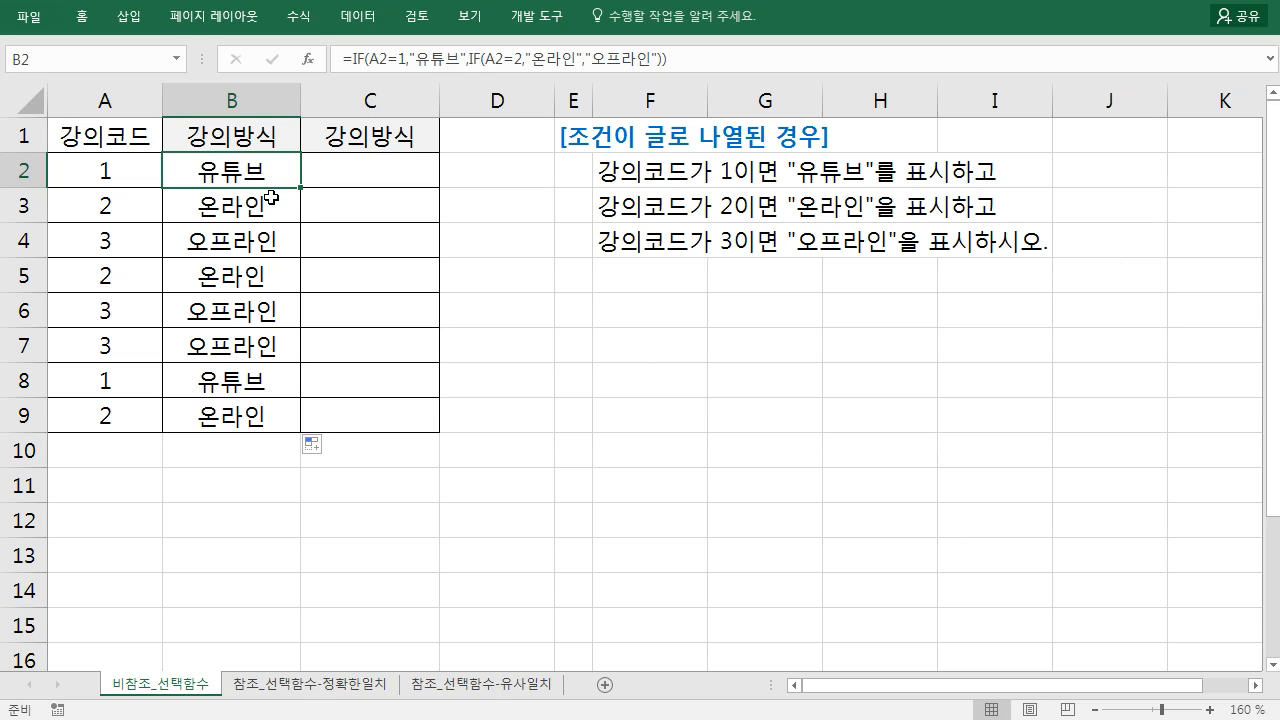
pyautogui.click(271, 205)
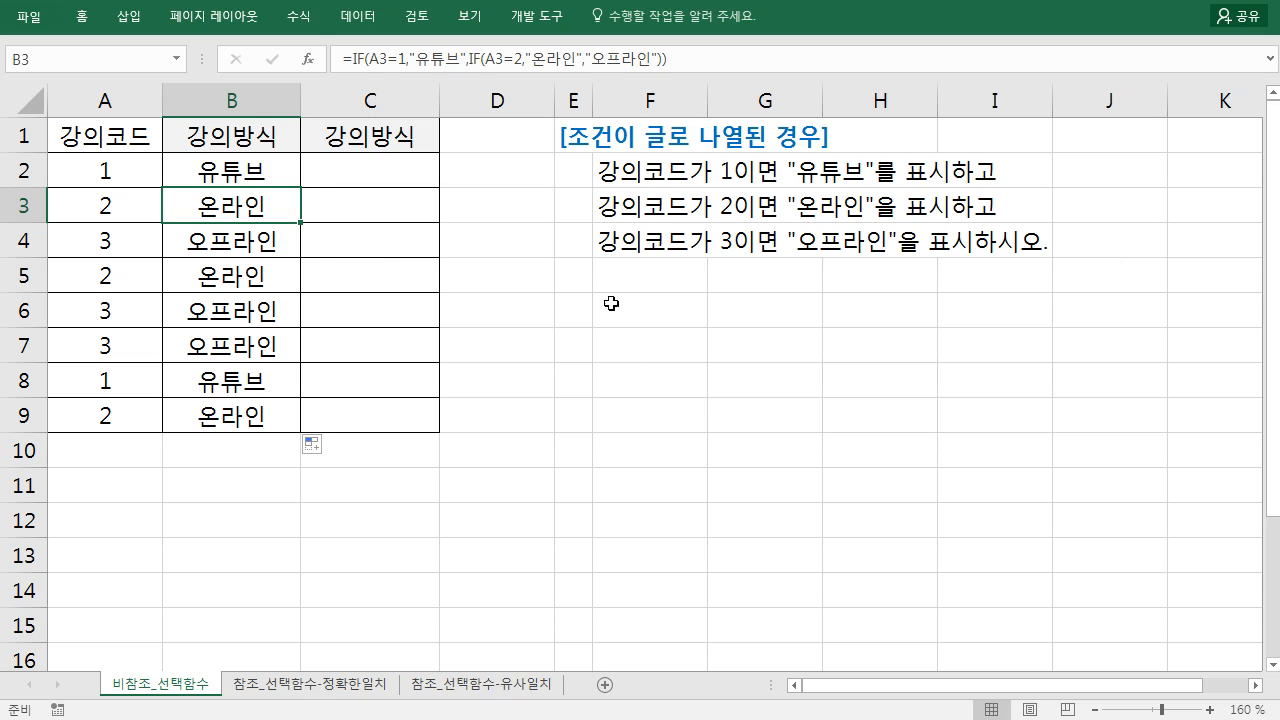
# Step: Note the usable function names beneath the conditions, entering IF in F6 and CHOOSE in F7
pyautogui.click(660, 308)
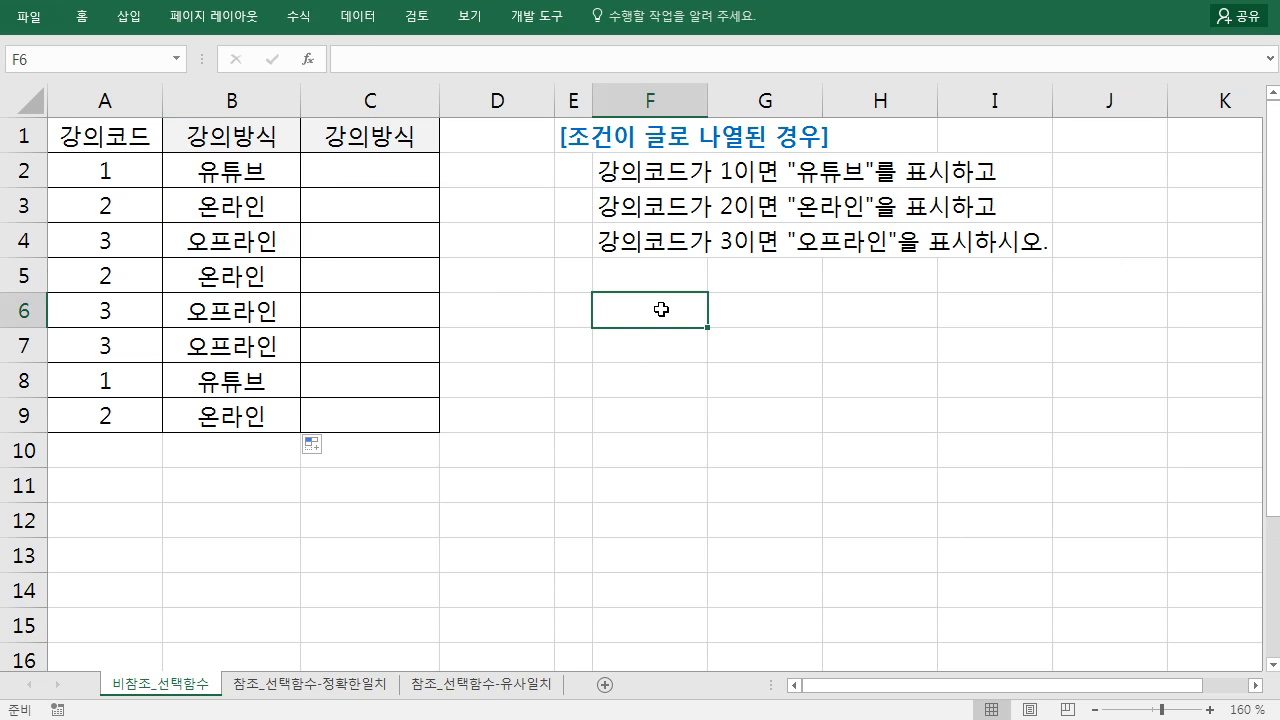
pyautogui.write('IF')
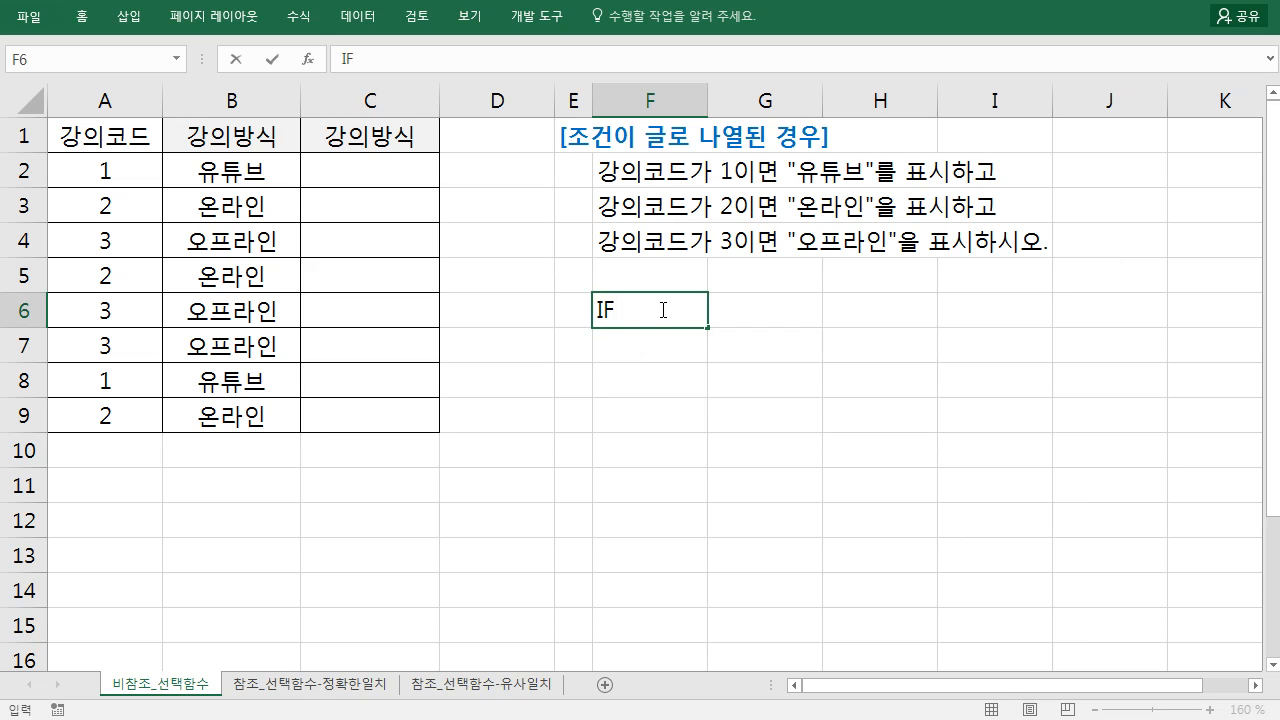
pyautogui.press('Return')
pyautogui.write('CHOOSE')
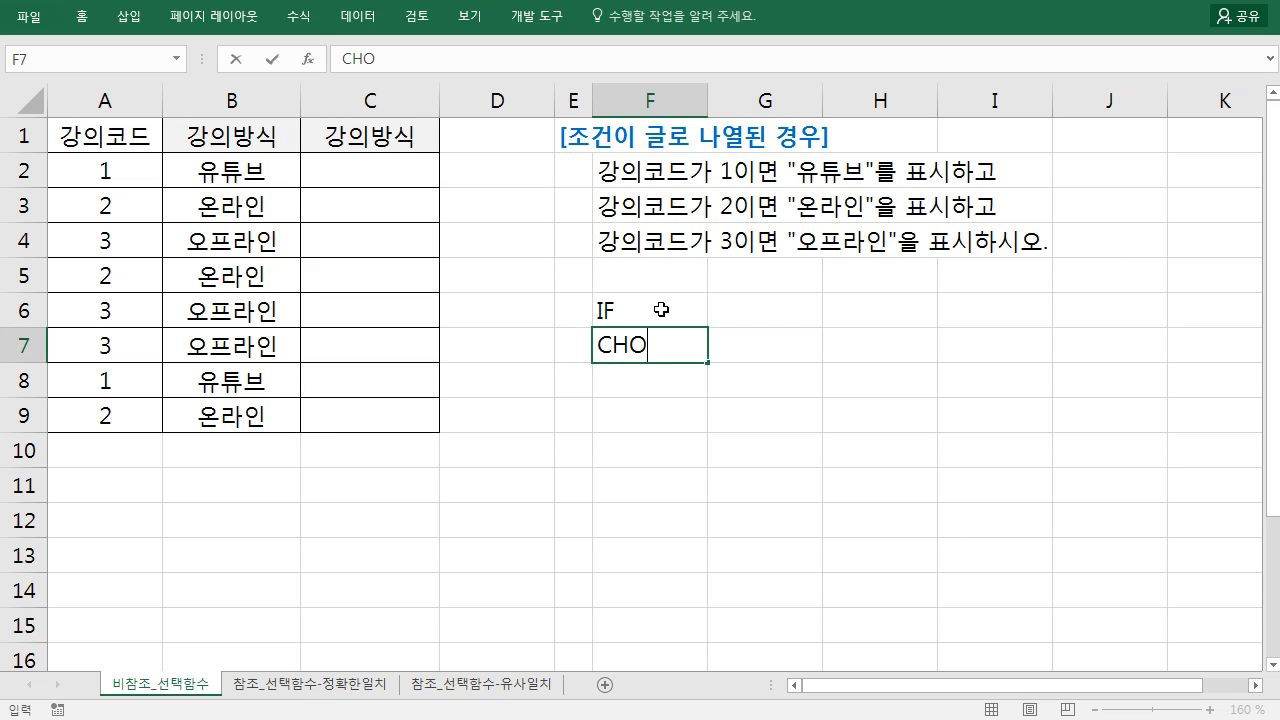
pyautogui.press('Return')
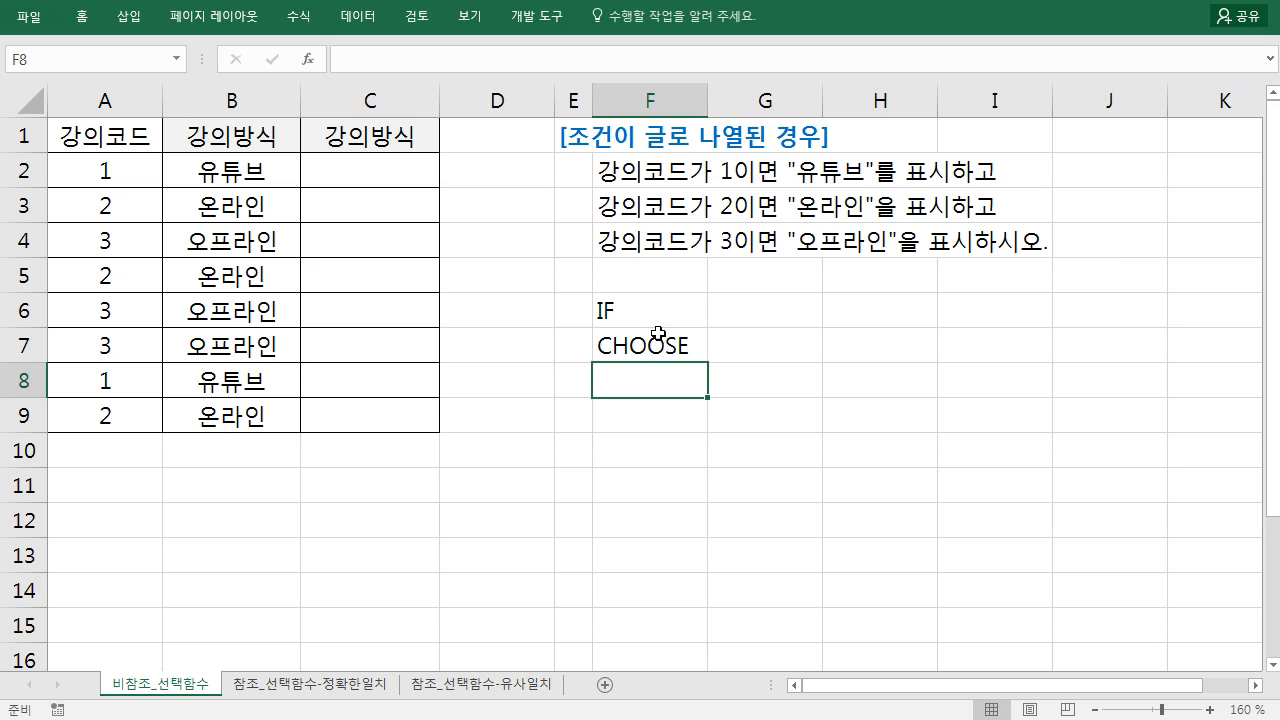
pyautogui.click(658, 344)
pyautogui.hotkey('ctrl', '2')
pyautogui.moveTo(713, 156)
pyautogui.mouseDown()
pyautogui.moveTo(741, 181)
pyautogui.moveTo(738, 255)
pyautogui.mouseUp()
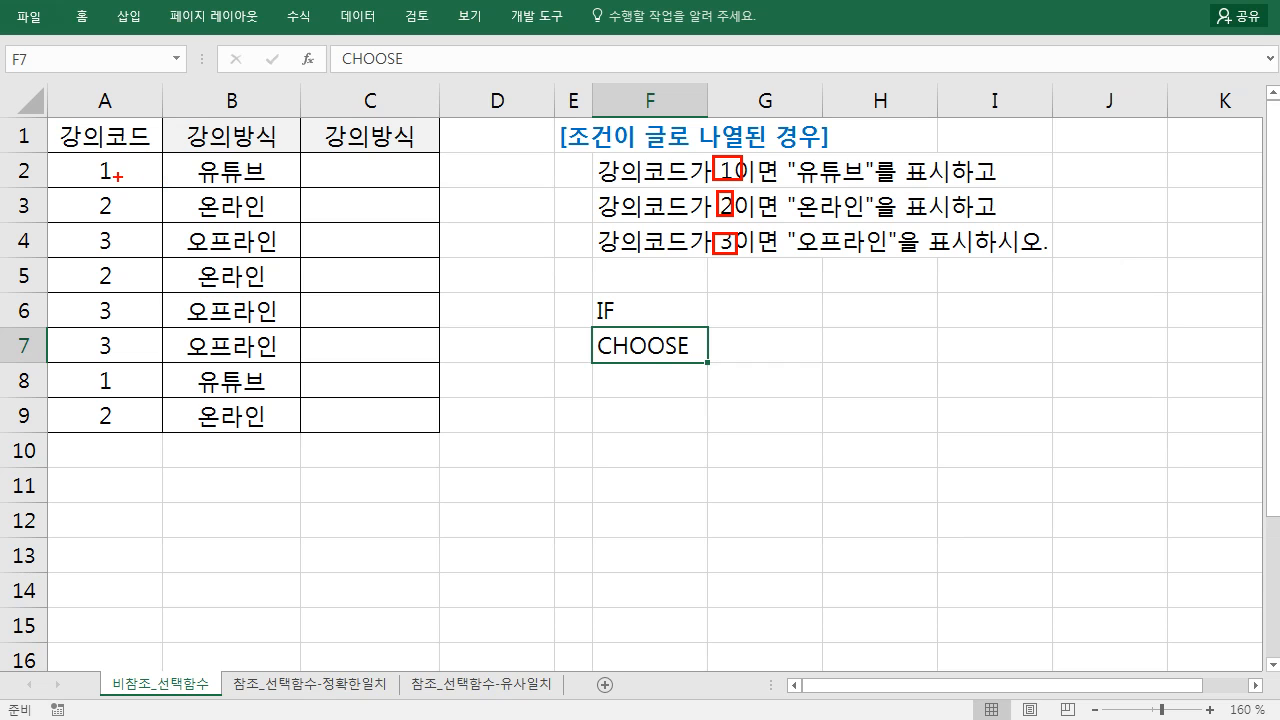
pyautogui.press('Escape')
pyautogui.click(651, 322)
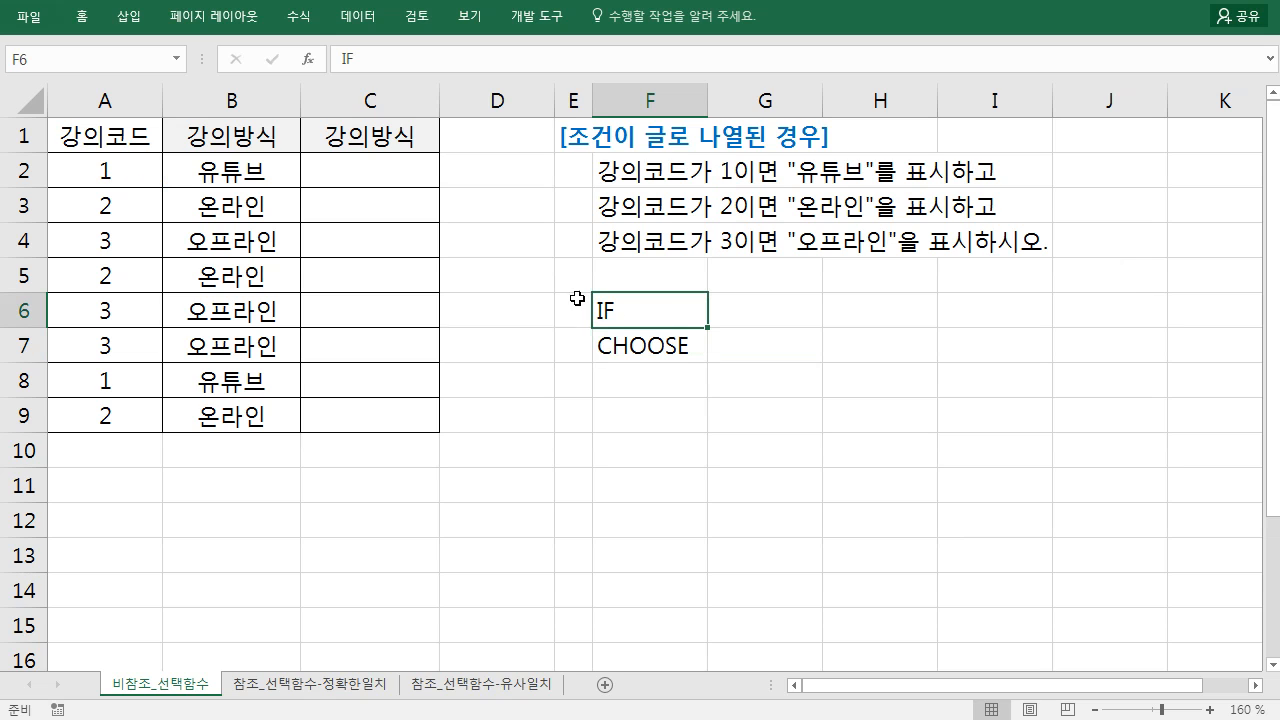
# Step: Try changing the lecture code in A2 to A1, and undo the change
pyautogui.doubleClick(108, 173)
pyautogui.write('A')
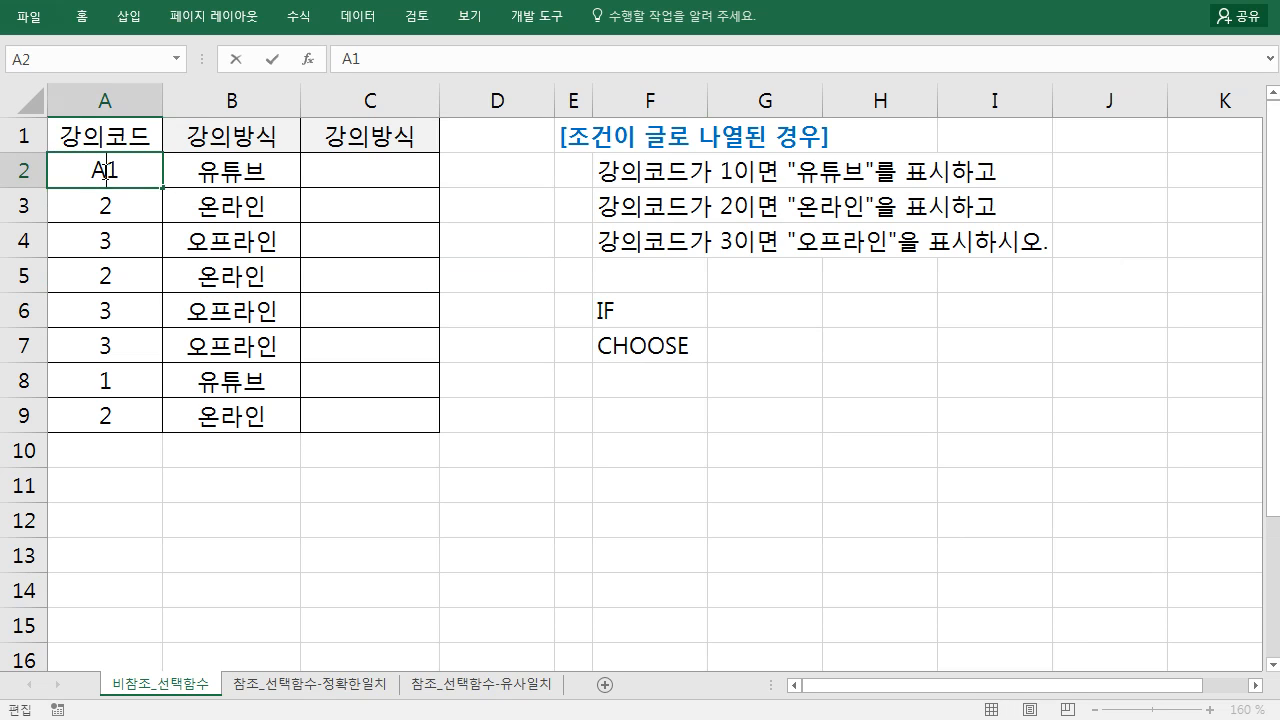
pyautogui.press('Return')
pyautogui.click(105, 170)
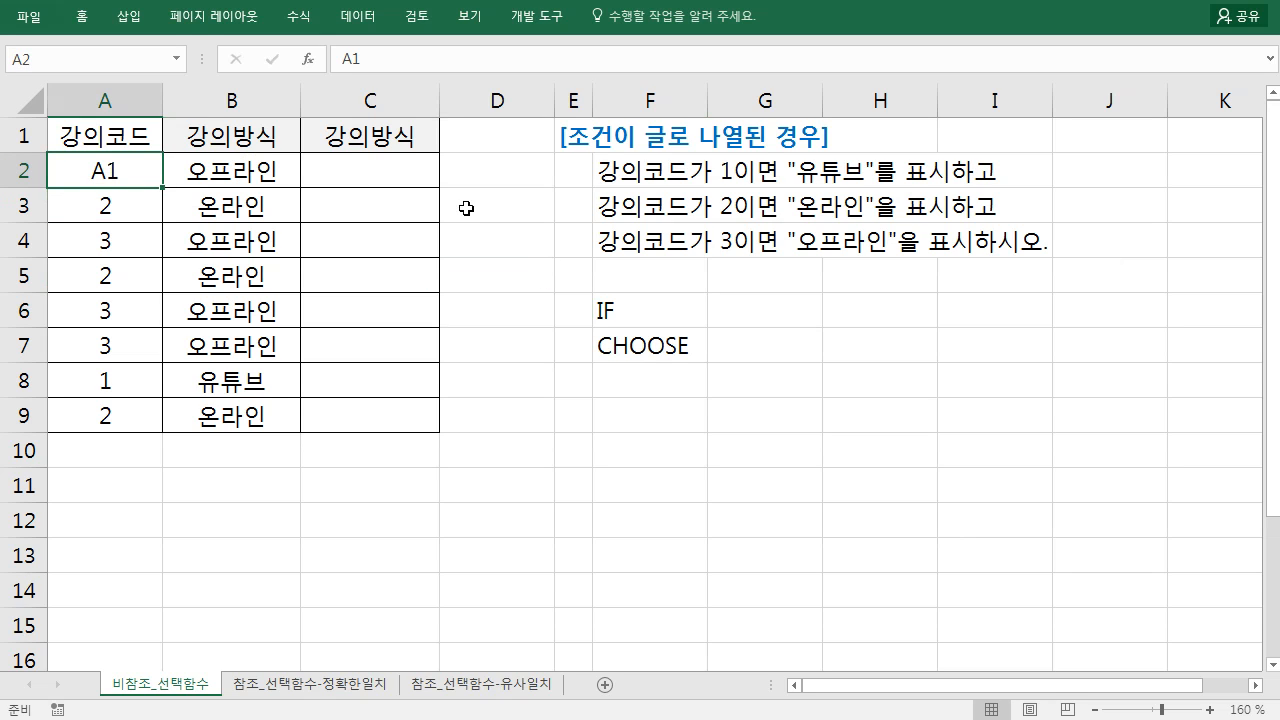
pyautogui.hotkey('ctrl', 'z')
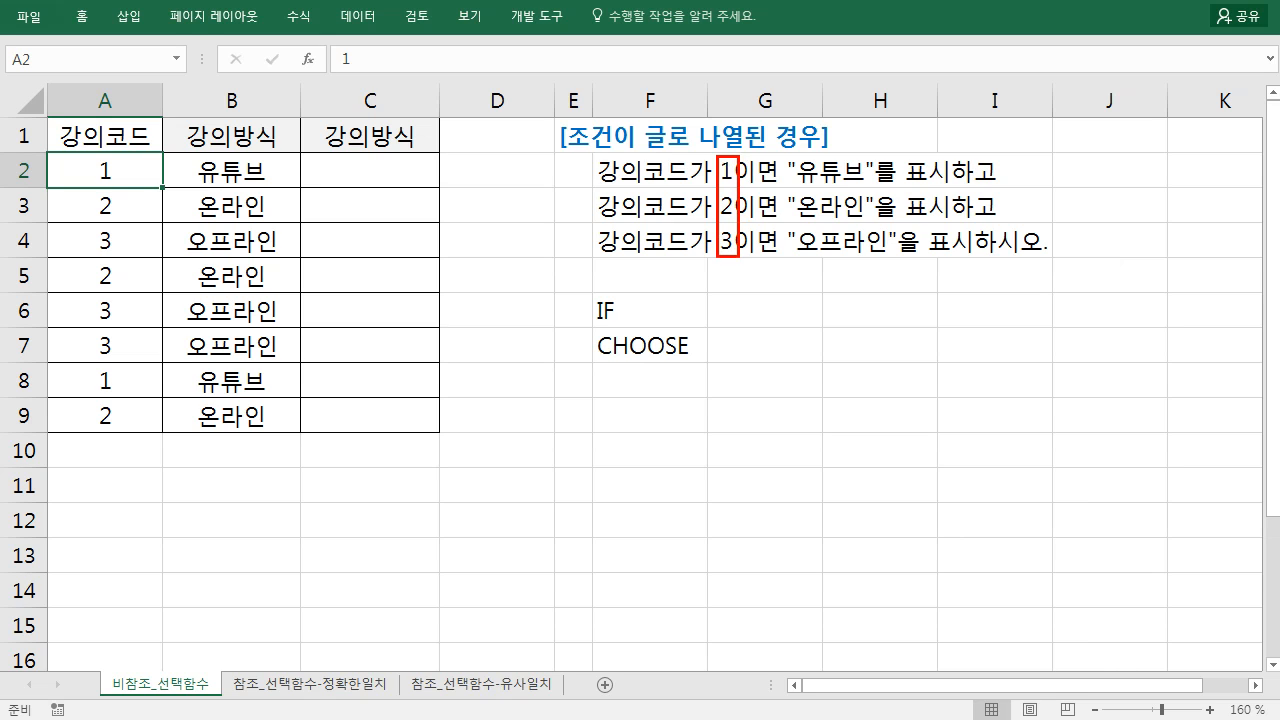
# Step: Start a CHOOSE formula in C2 with the lecture code in A2 as its index number
pyautogui.click(400, 165)
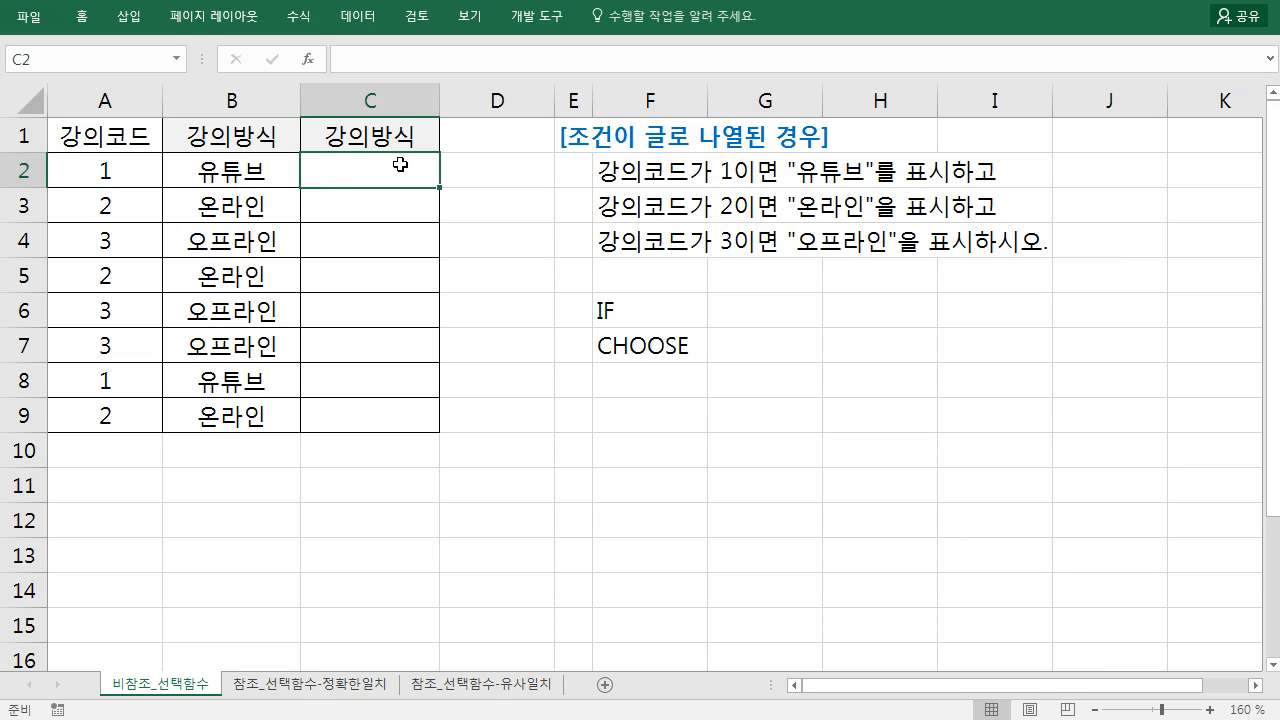
pyautogui.write('=ch')
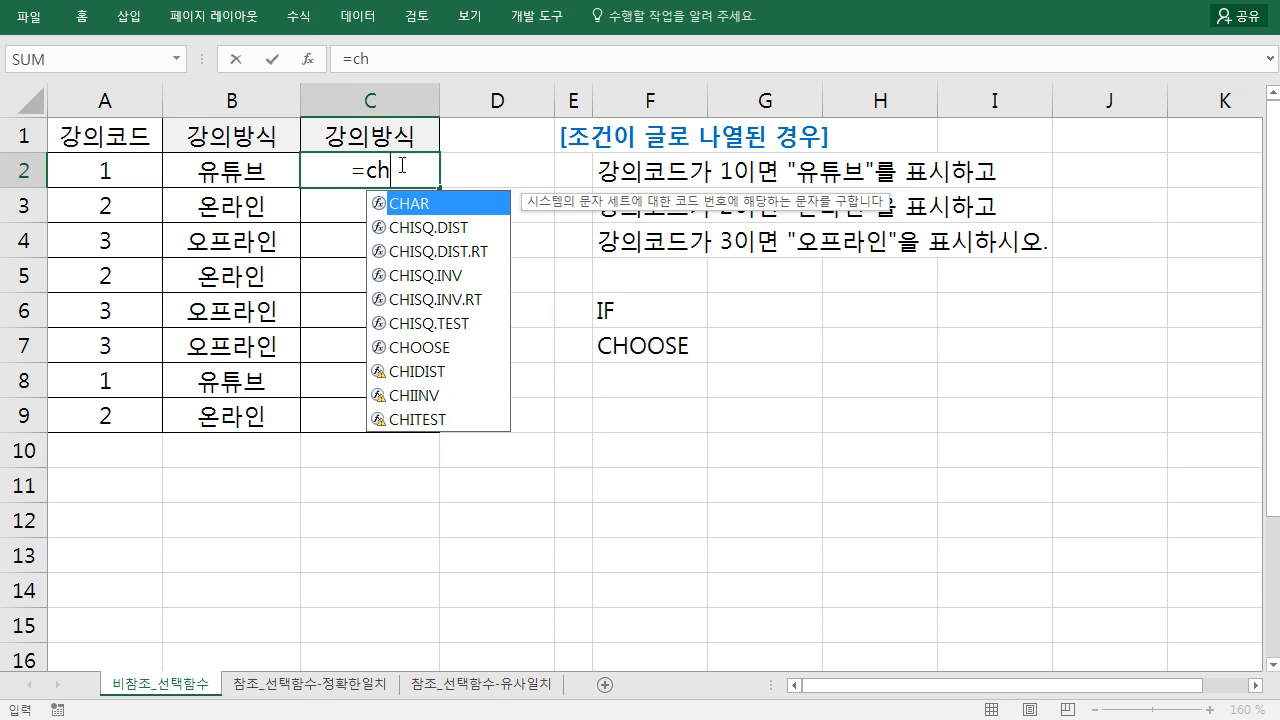
pyautogui.press('Down')
pyautogui.press('Down')
pyautogui.press('Down')
pyautogui.press('Down')
pyautogui.press('Down')
pyautogui.press('Down')
pyautogui.press('Tab')
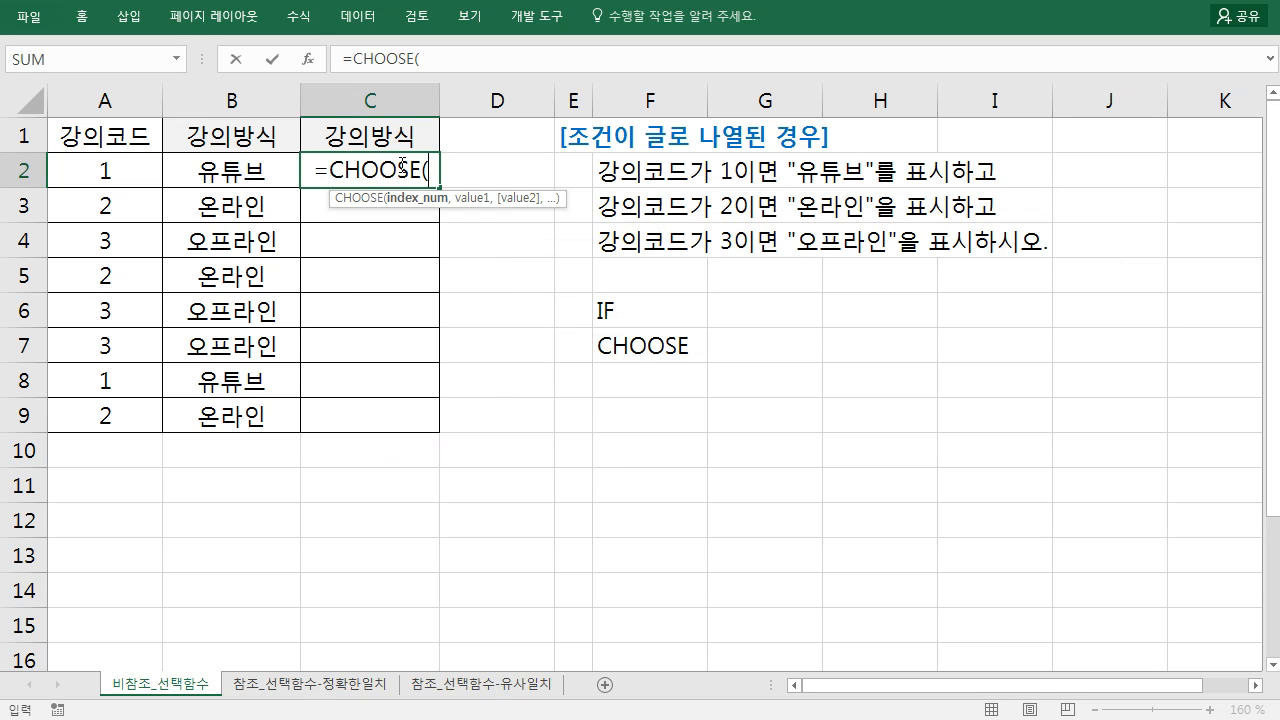
pyautogui.click(129, 165)
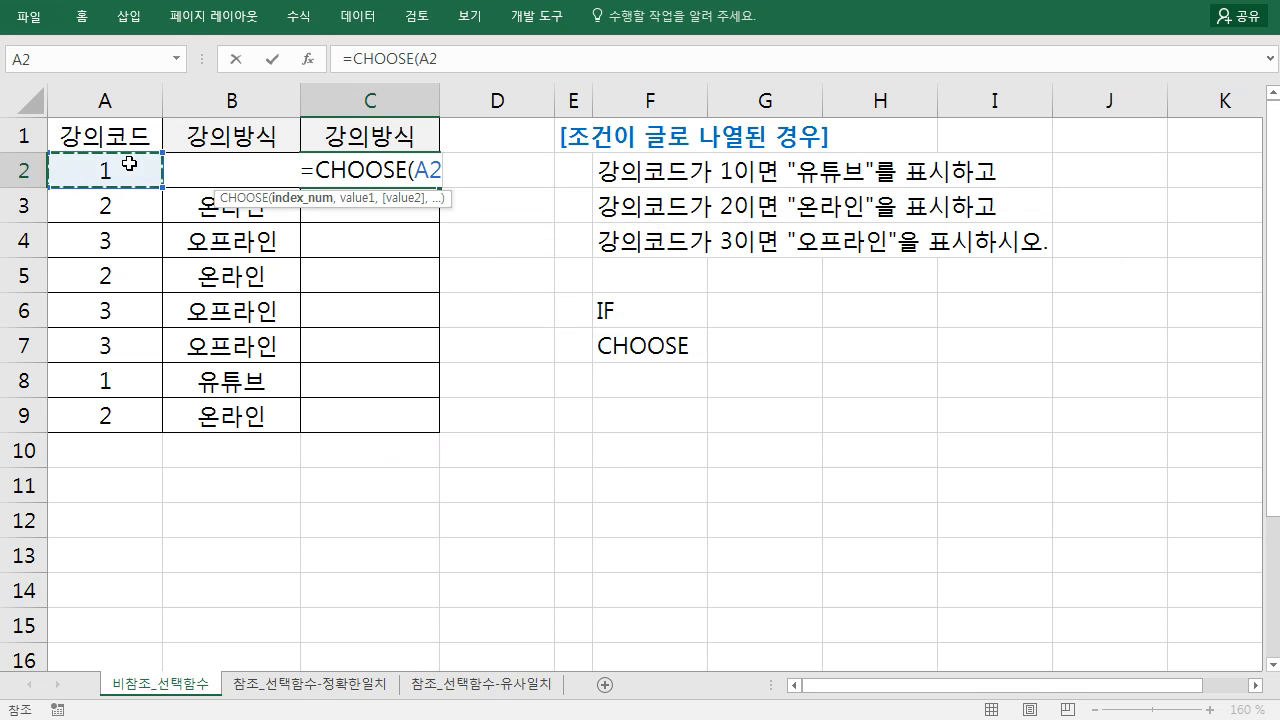
# Step: Set the CHOOSE formula's first value to "유튜브"
pyautogui.write(',"')
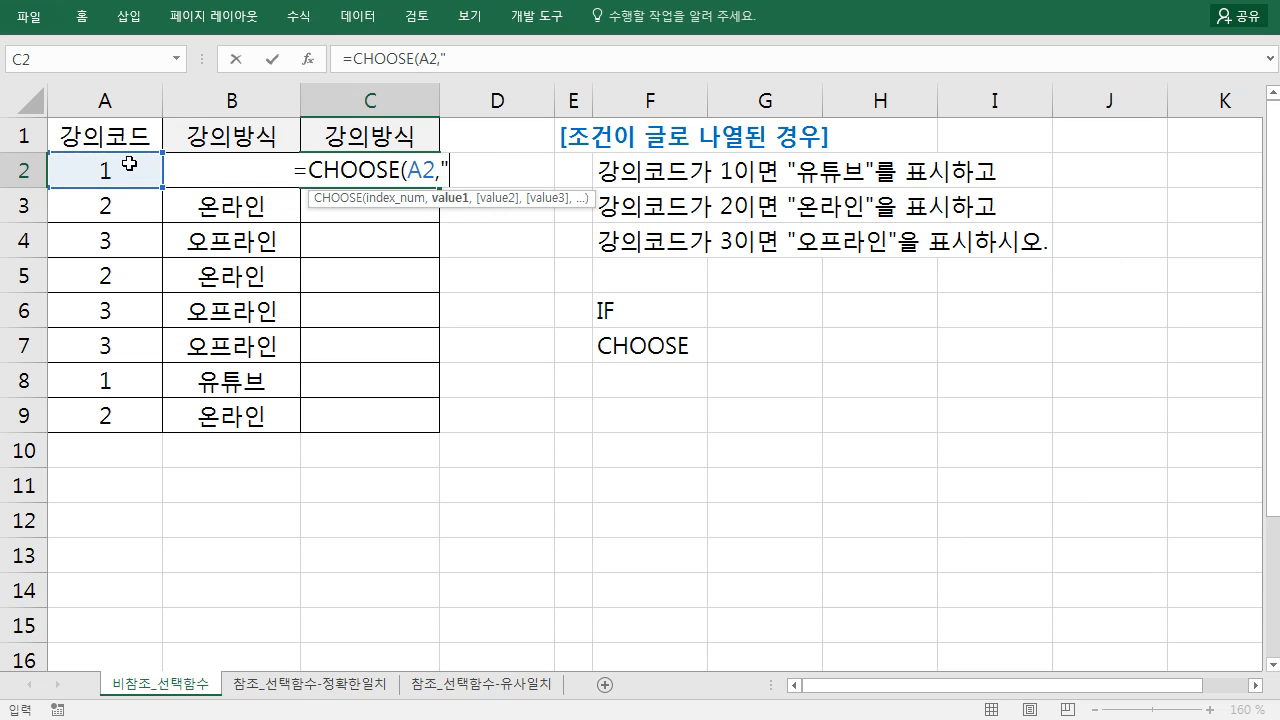
pyautogui.write('db')
pyautogui.press('BackSpace')
pyautogui.press('BackSpace')
pyautogui.write('db')
pyautogui.press('BackSpace')
pyautogui.press('BackSpace')
pyautogui.write('유')
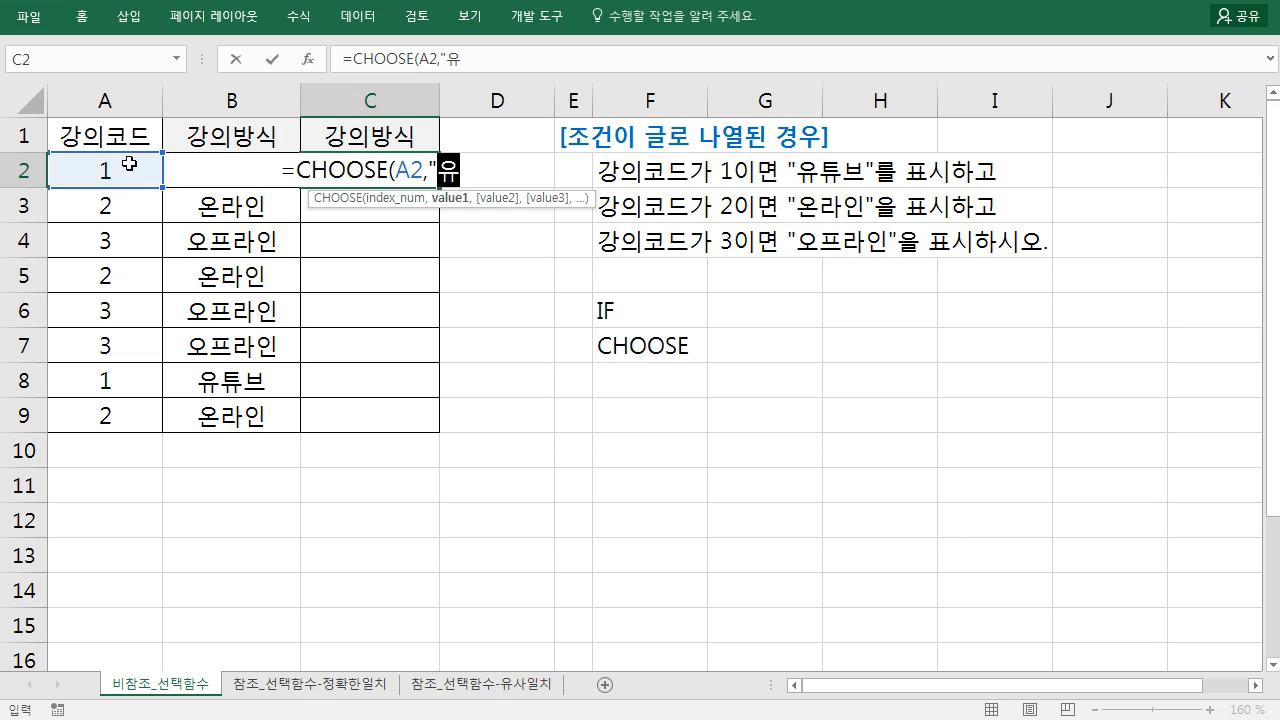
pyautogui.write('튭브",')
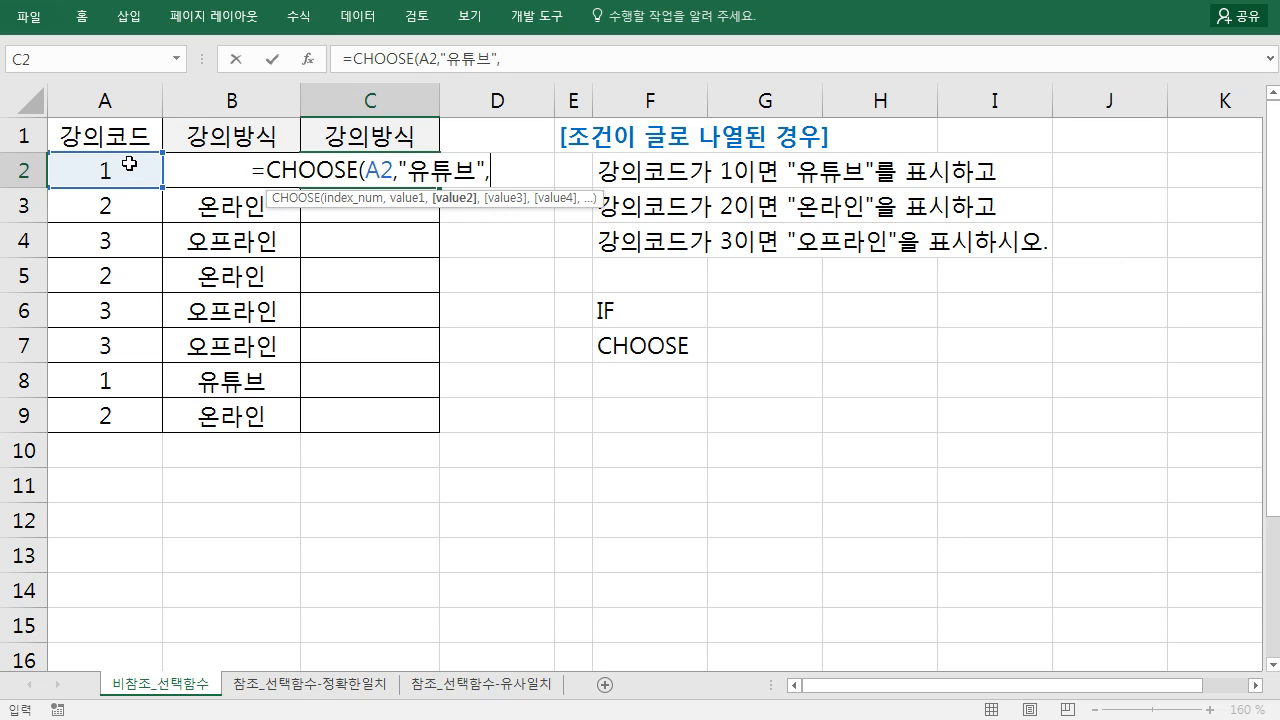
# Step: Add "온라인" and "오프라인" as the second and third CHOOSE values, and confirm the formula in C2
pyautogui.write('"온라인",')
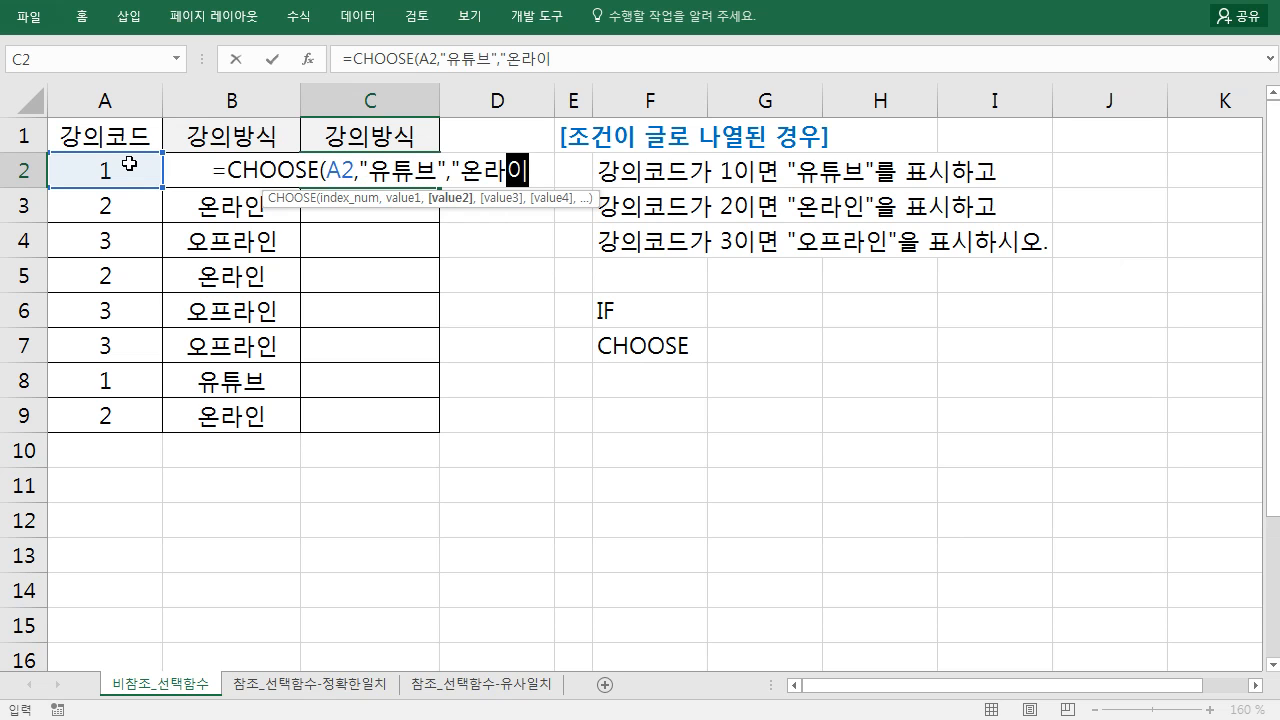
pyautogui.write('"오프랑')
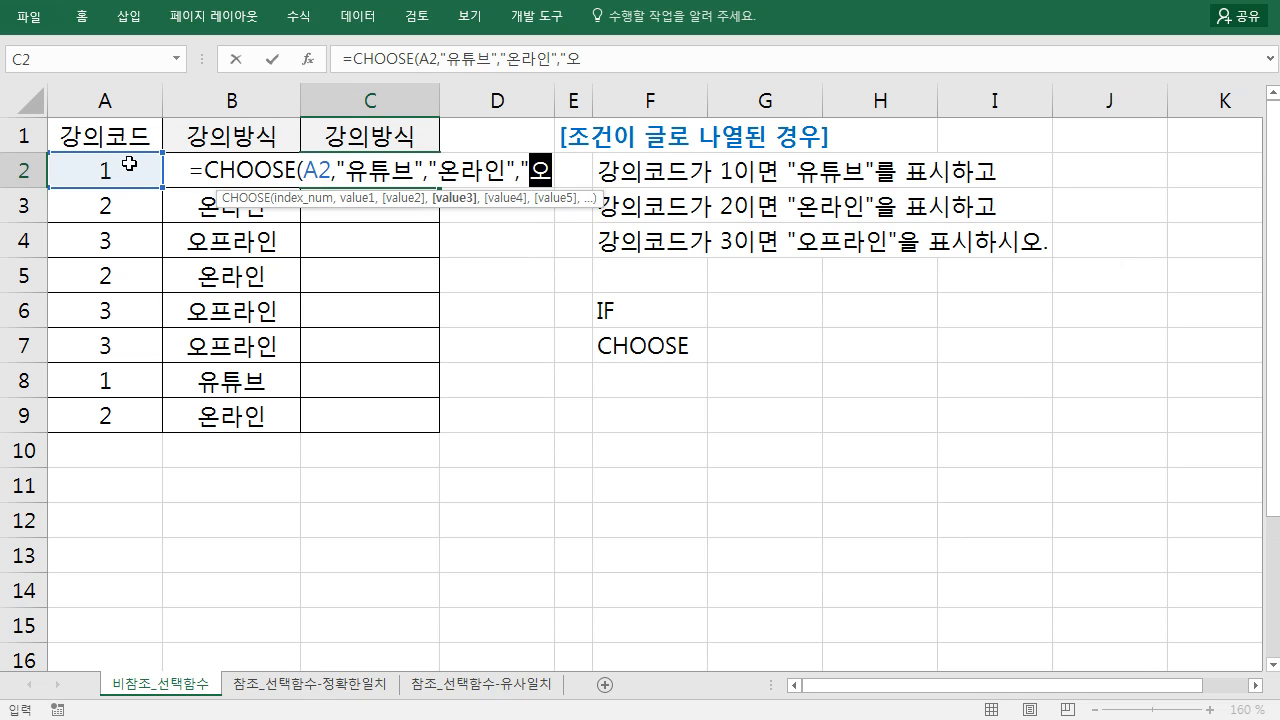
pyautogui.press('BackSpace')
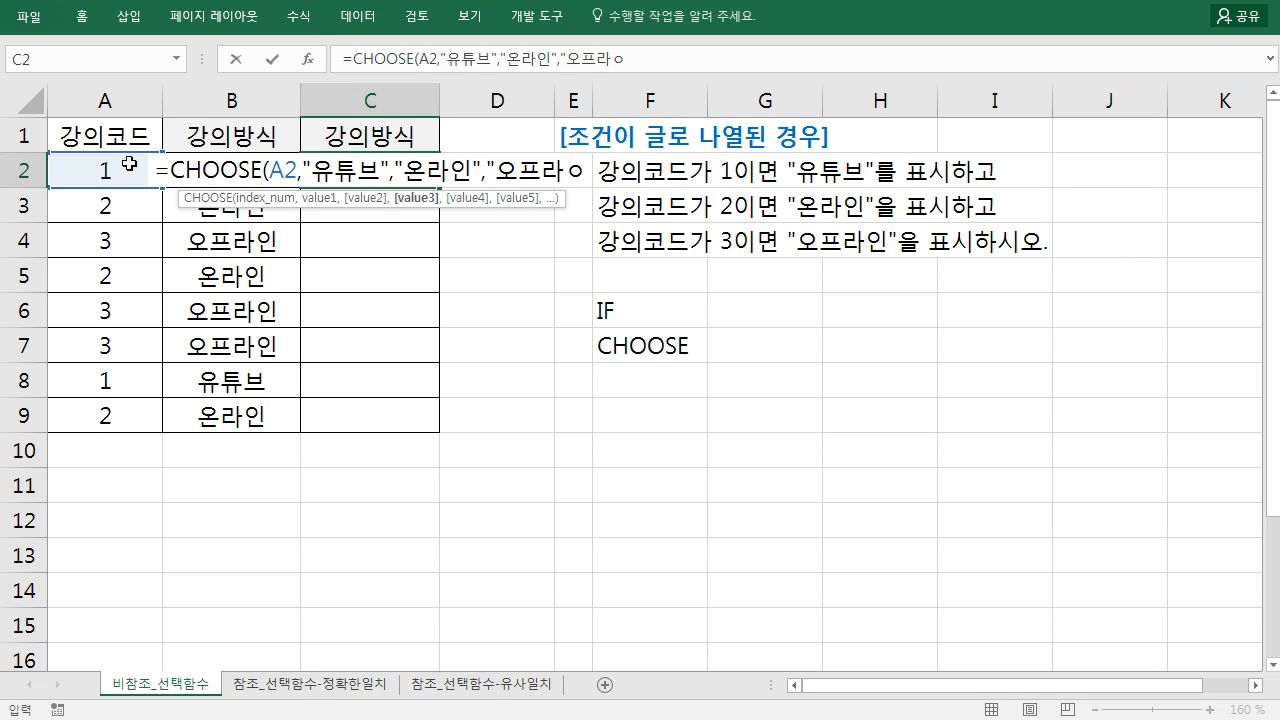
pyautogui.write('인")')
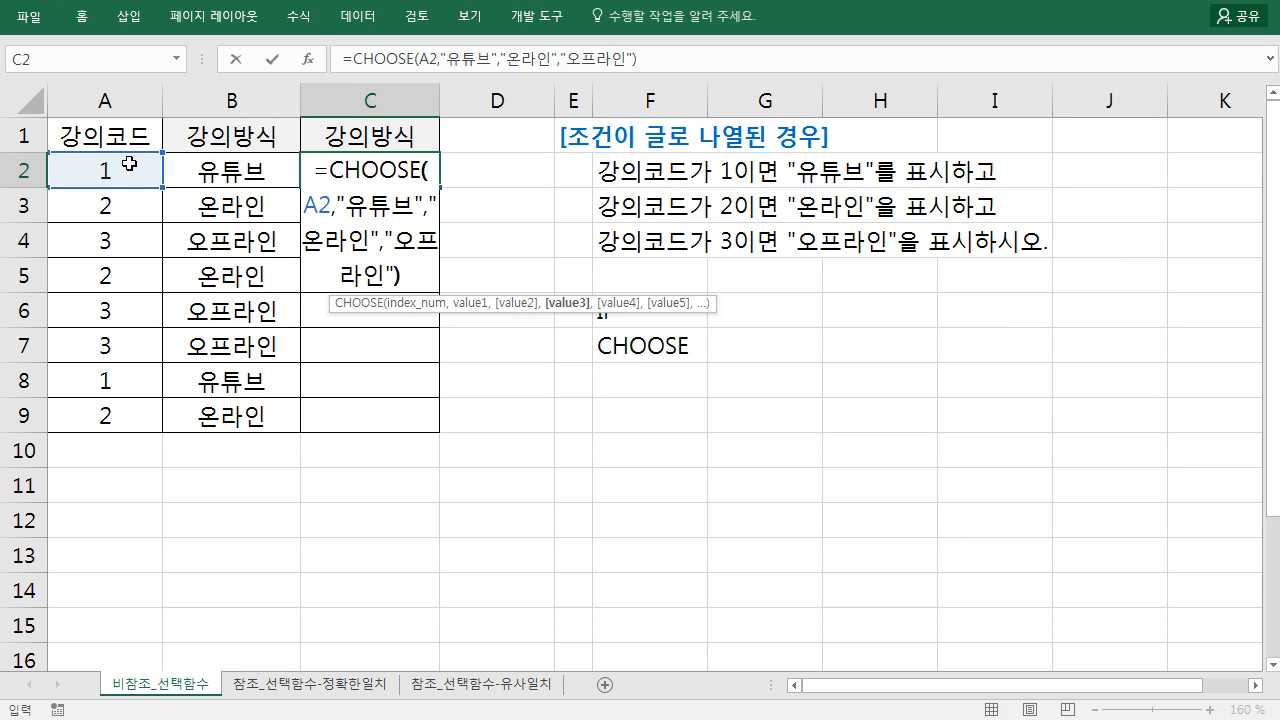
pyautogui.press('Return')
# Step: Fill the CHOOSE formula from C2 down through C9, and compare the formulas in B2 and C2
pyautogui.press('Up')
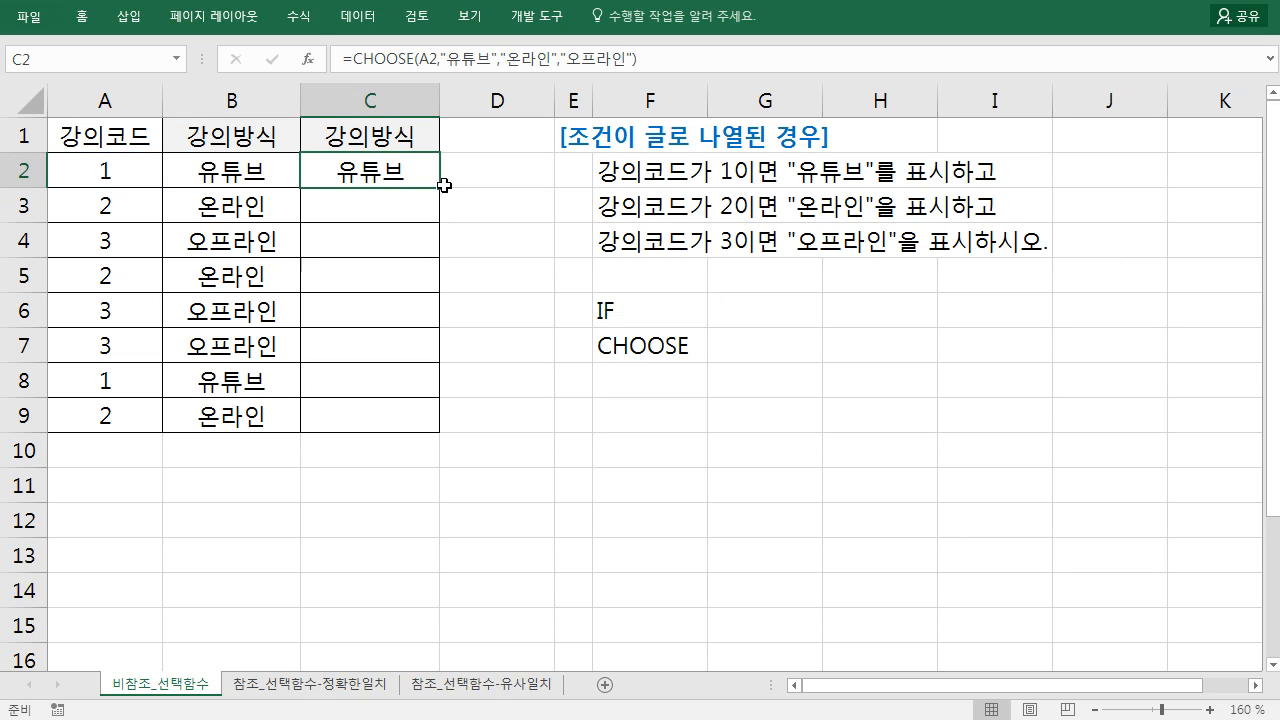
pyautogui.moveTo(440, 187); pyautogui.dragTo(443, 430)
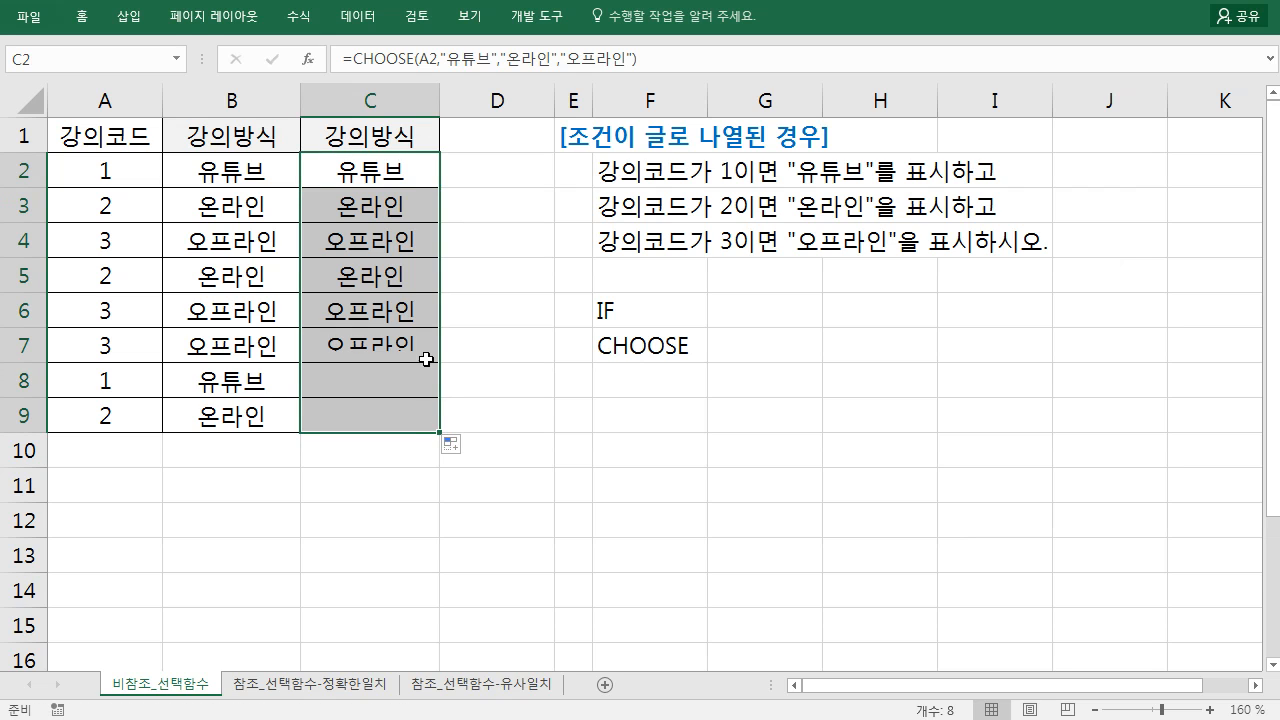
pyautogui.doubleClick(250, 180)
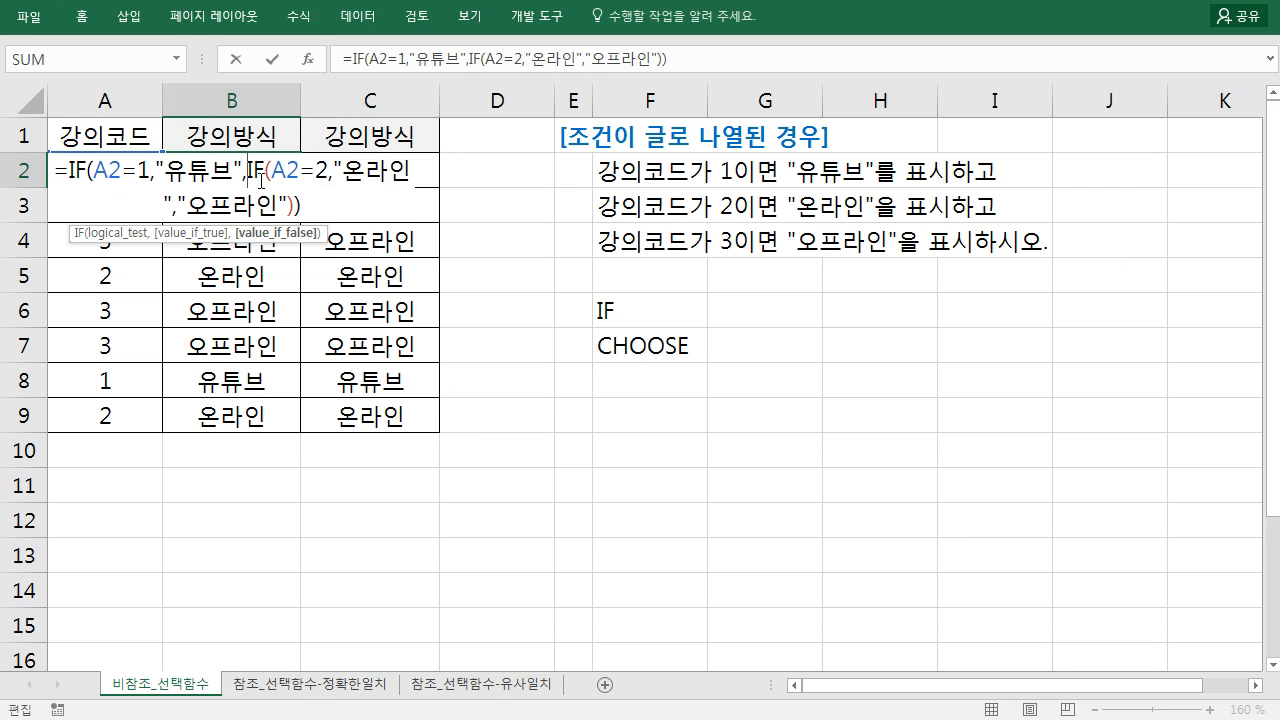
pyautogui.click(322, 180)
pyautogui.doubleClick(322, 180)
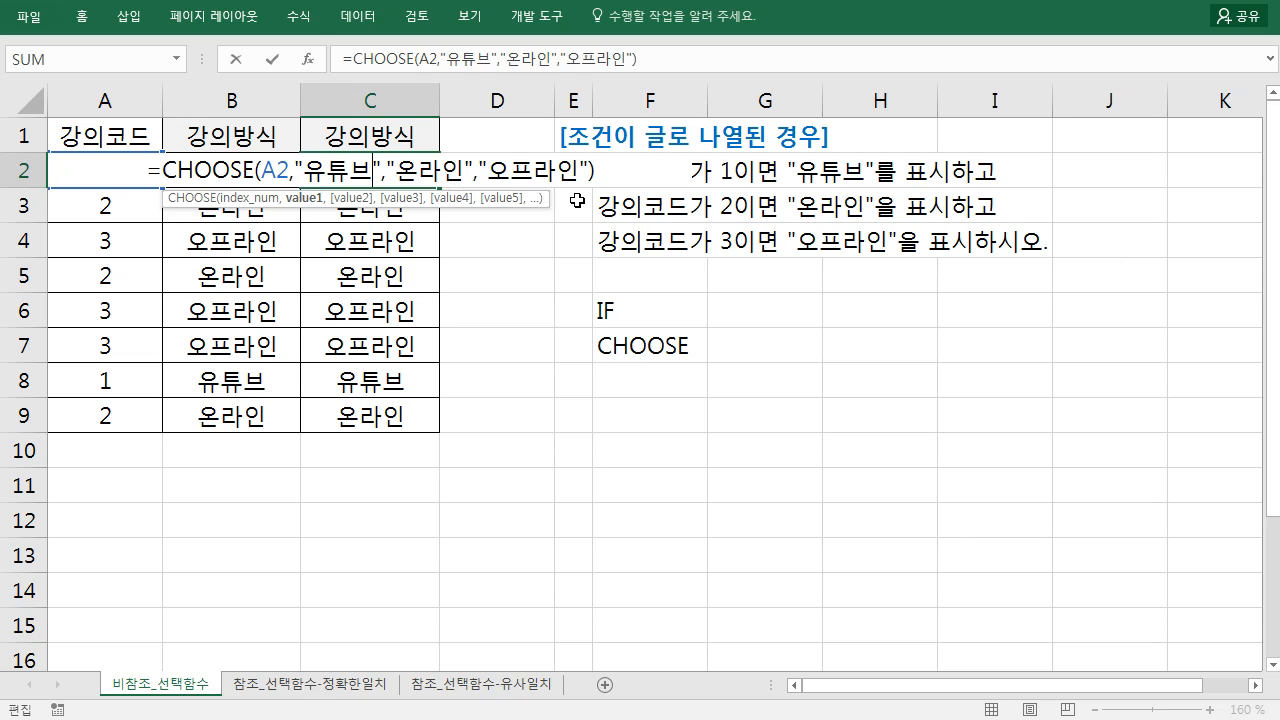
pyautogui.press('Escape')
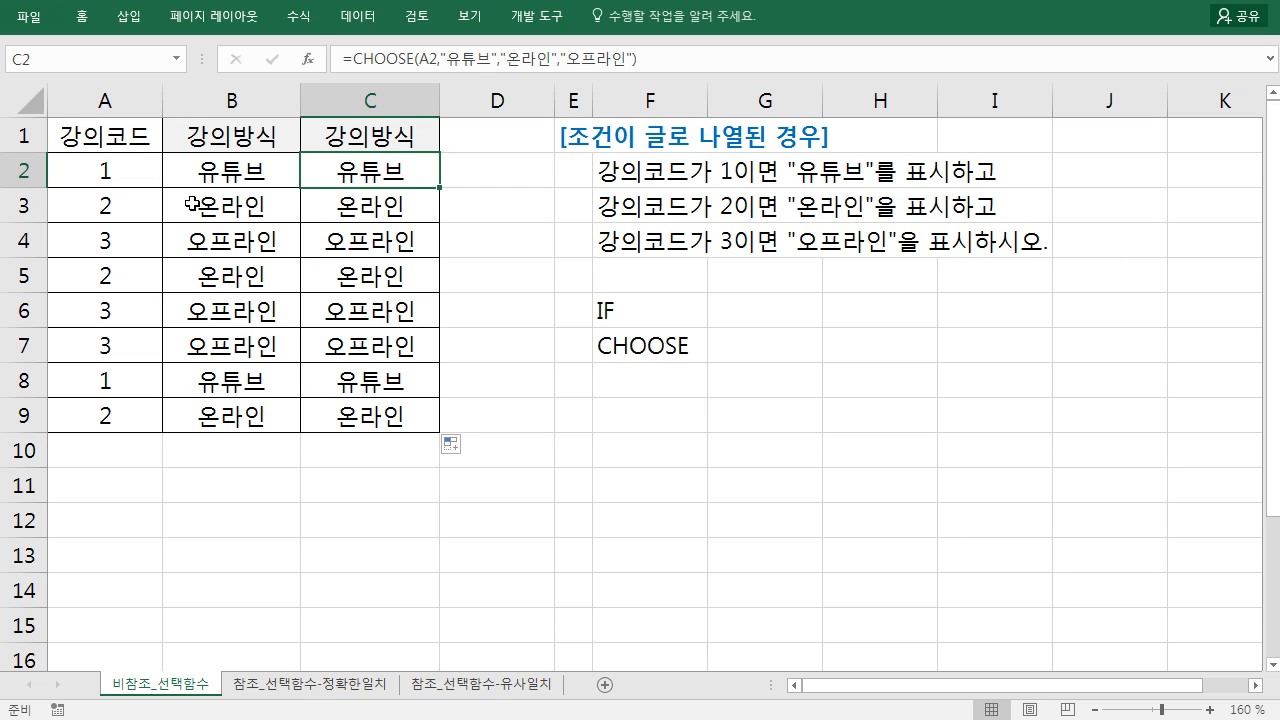
# Step: Review the lecture-code conditions in F2:F4 together with the usable function names in F6:F7
pyautogui.moveTo(643, 317); pyautogui.dragTo(648, 344)
pyautogui.click(642, 320)
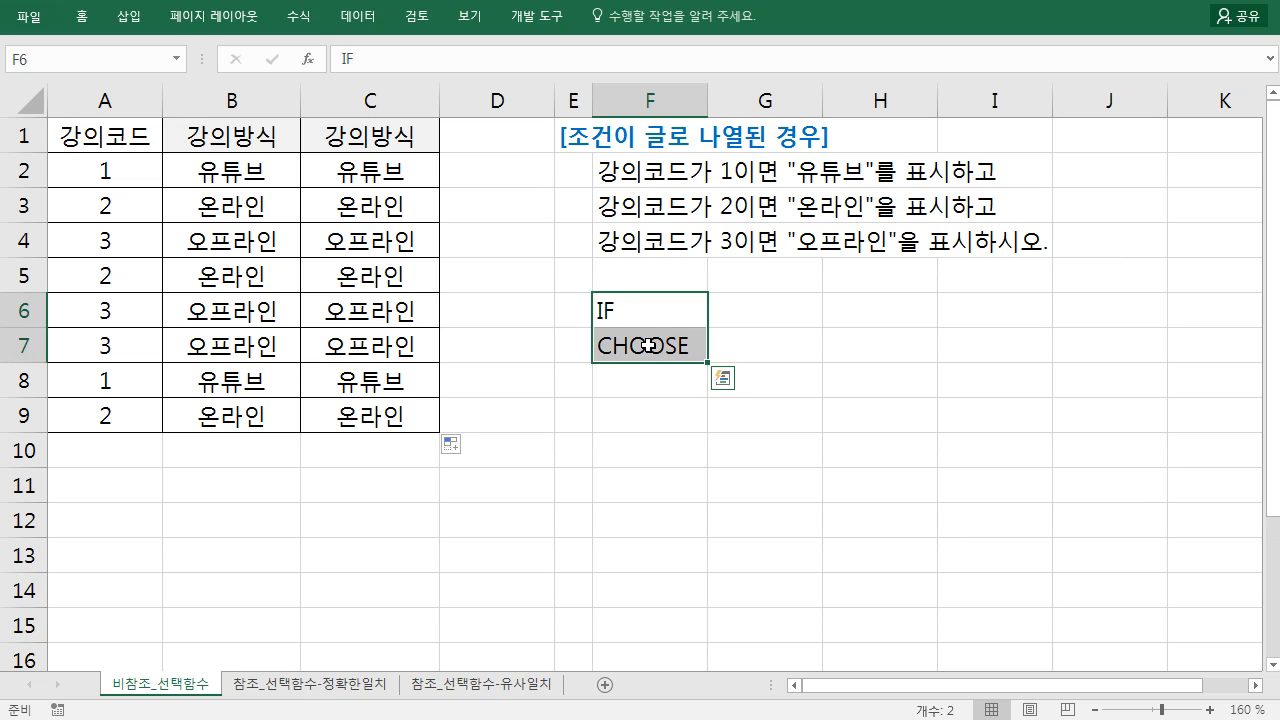
pyautogui.moveTo(652, 320); pyautogui.dragTo(648, 340)
pyautogui.click(645, 320)
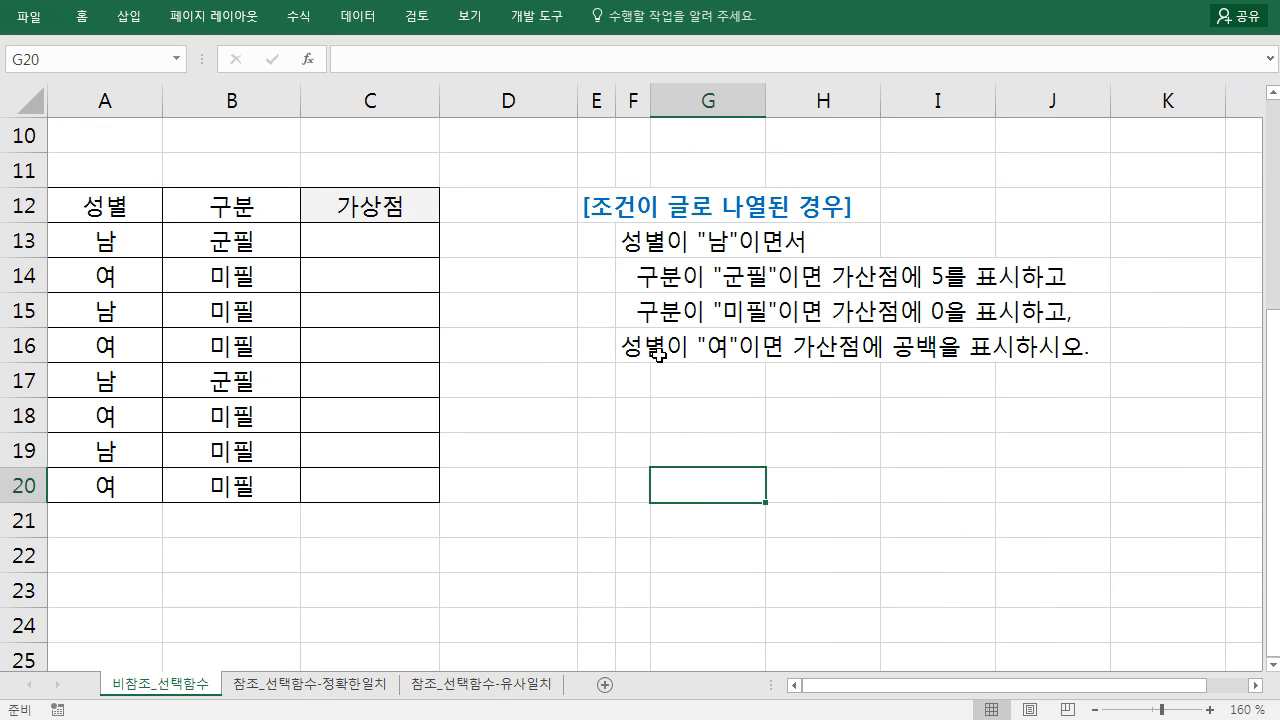
pyautogui.click(540, 348)
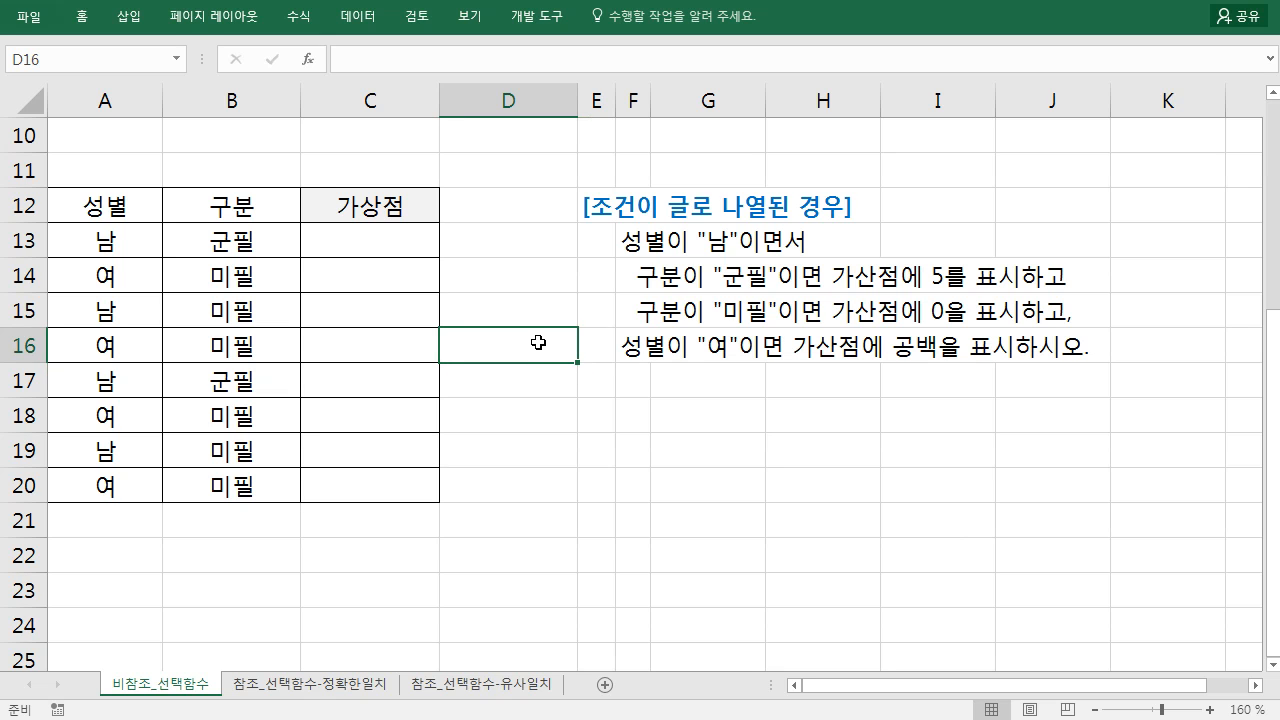
pyautogui.scroll(3, 636, 288)
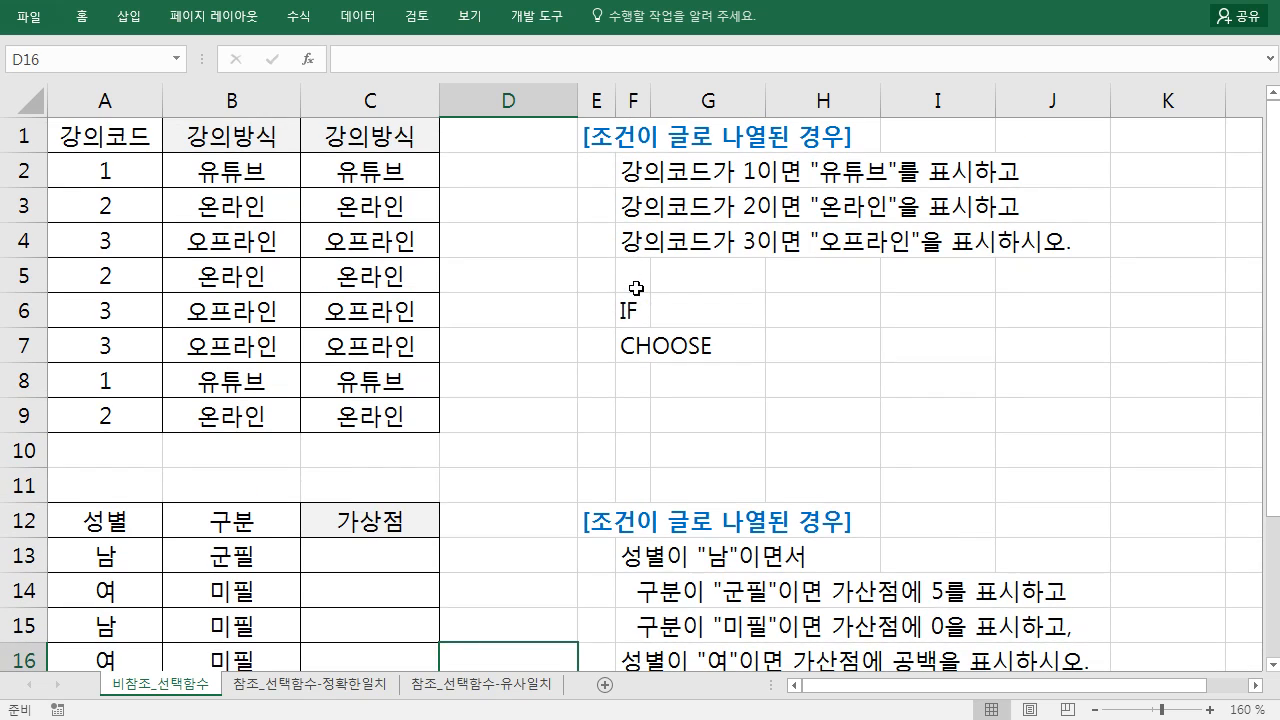
pyautogui.moveTo(636, 160); pyautogui.dragTo(634, 232)
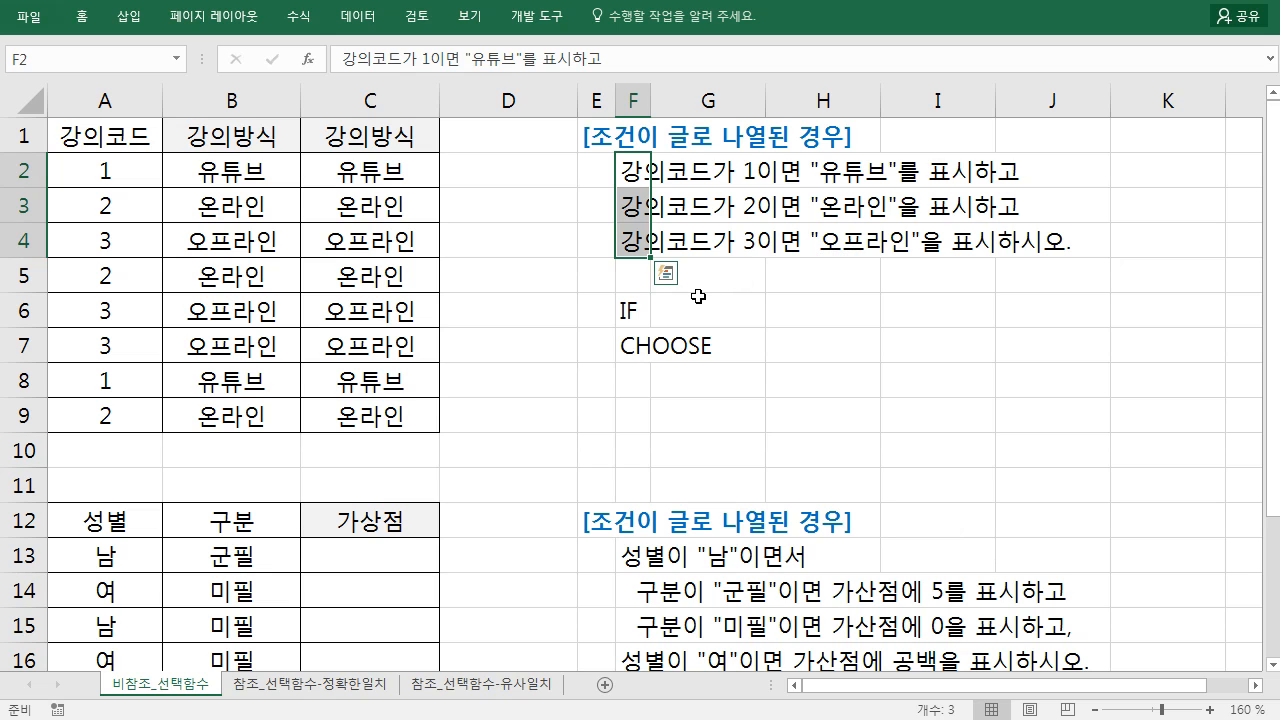
pyautogui.moveTo(643, 314); pyautogui.dragTo(636, 345)
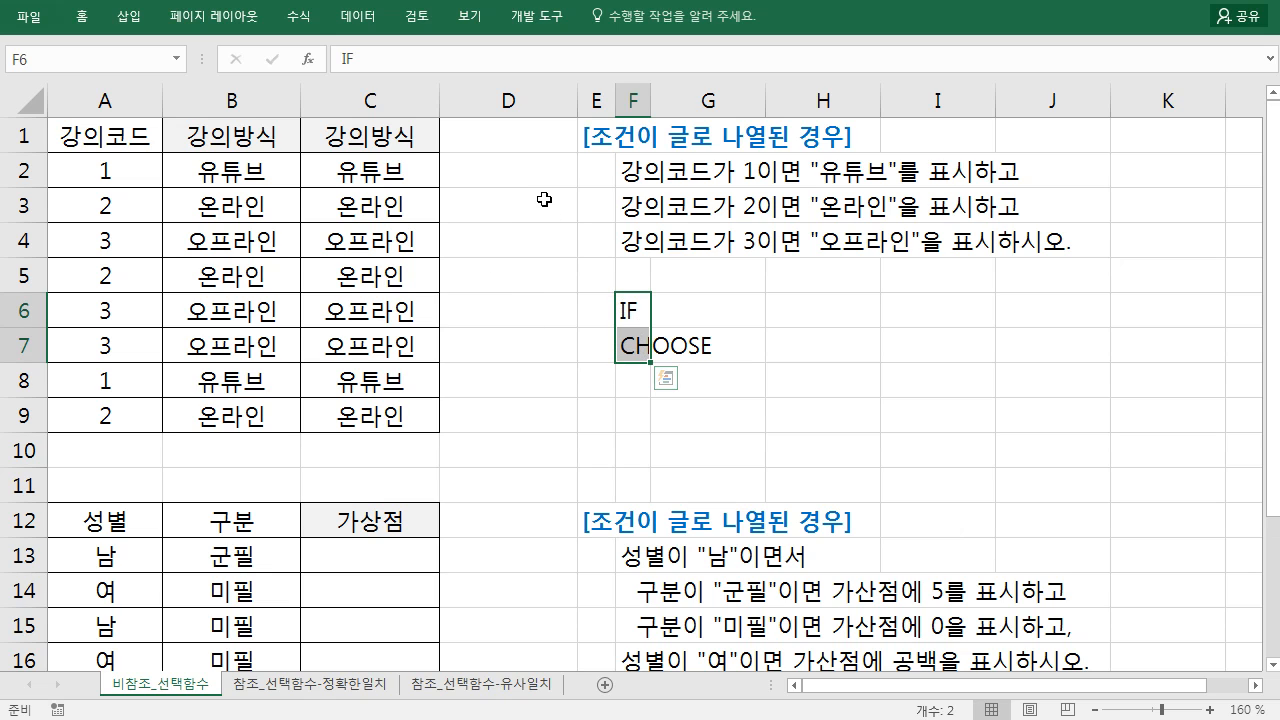
# Step: Examine the 성별 and 구분 columns of the second table against its conditions in rows 13 to 16
pyautogui.scroll(-2, 524, 300)
pyautogui.scroll(-1, 525, 303)
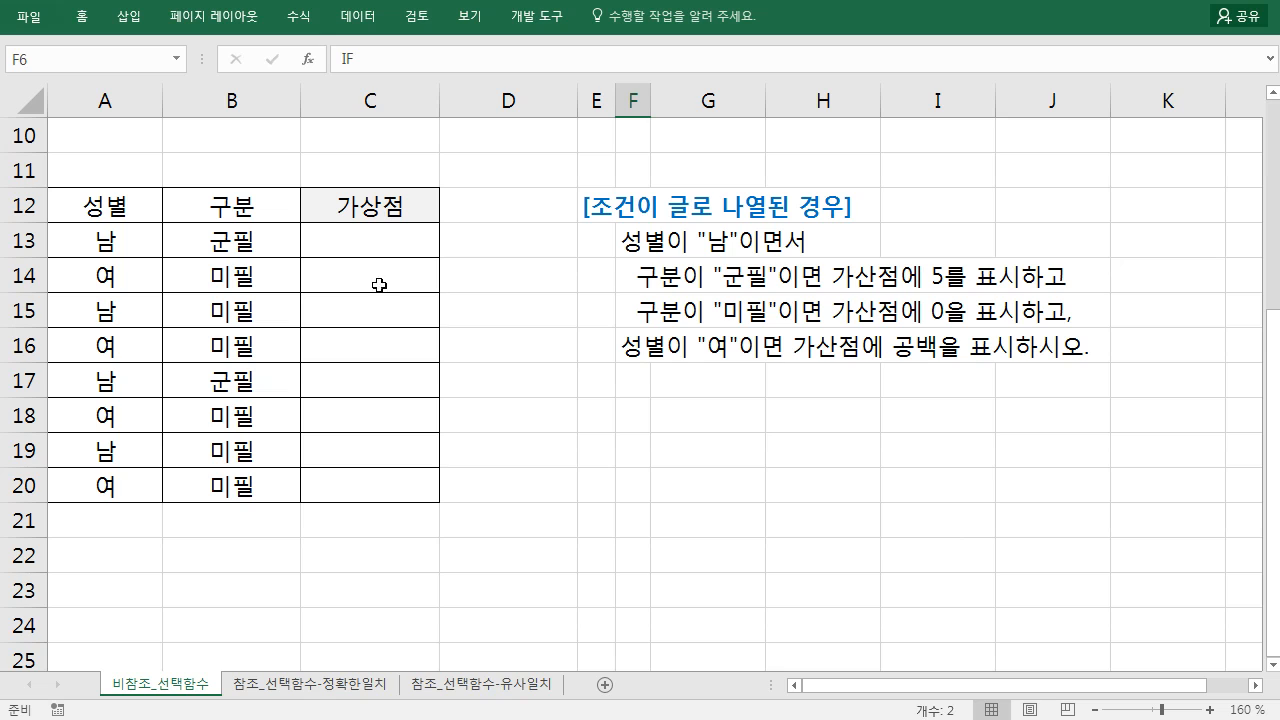
pyautogui.moveTo(146, 240); pyautogui.dragTo(126, 482)
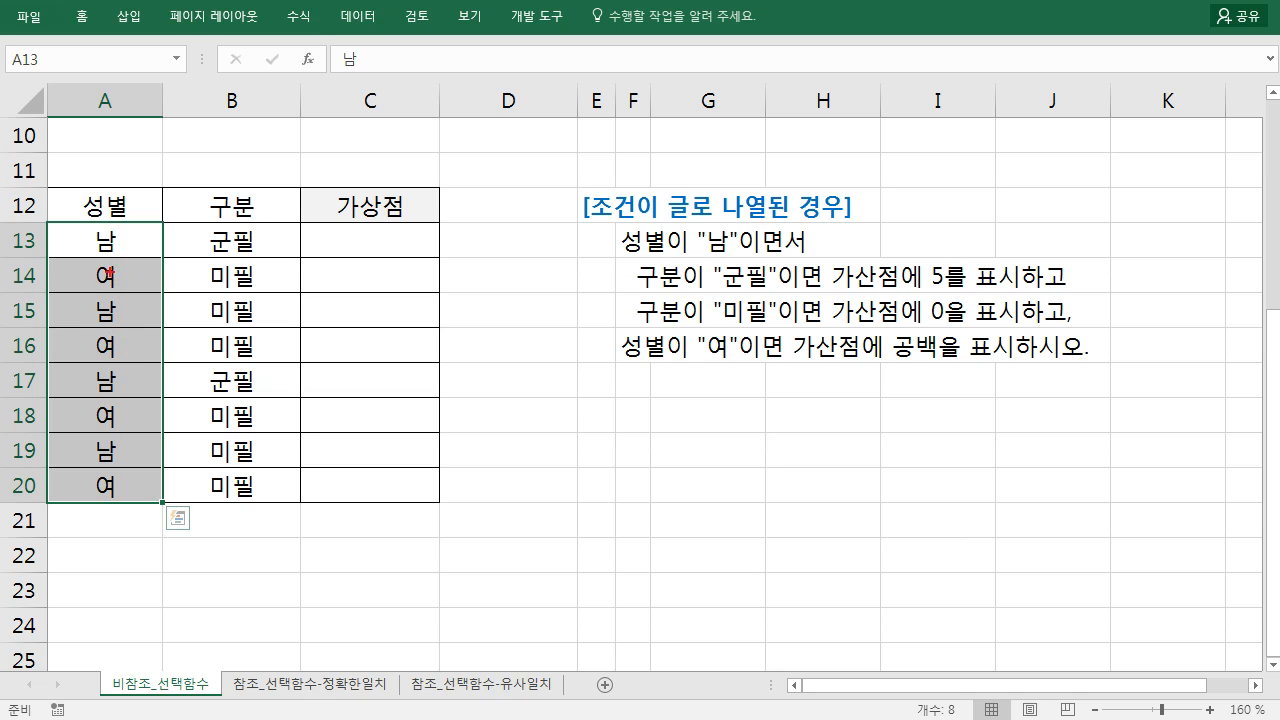
pyautogui.moveTo(85, 227)
pyautogui.mouseDown()
pyautogui.moveTo(122, 256)
pyautogui.moveTo(204, 238)
pyautogui.mouseUp()
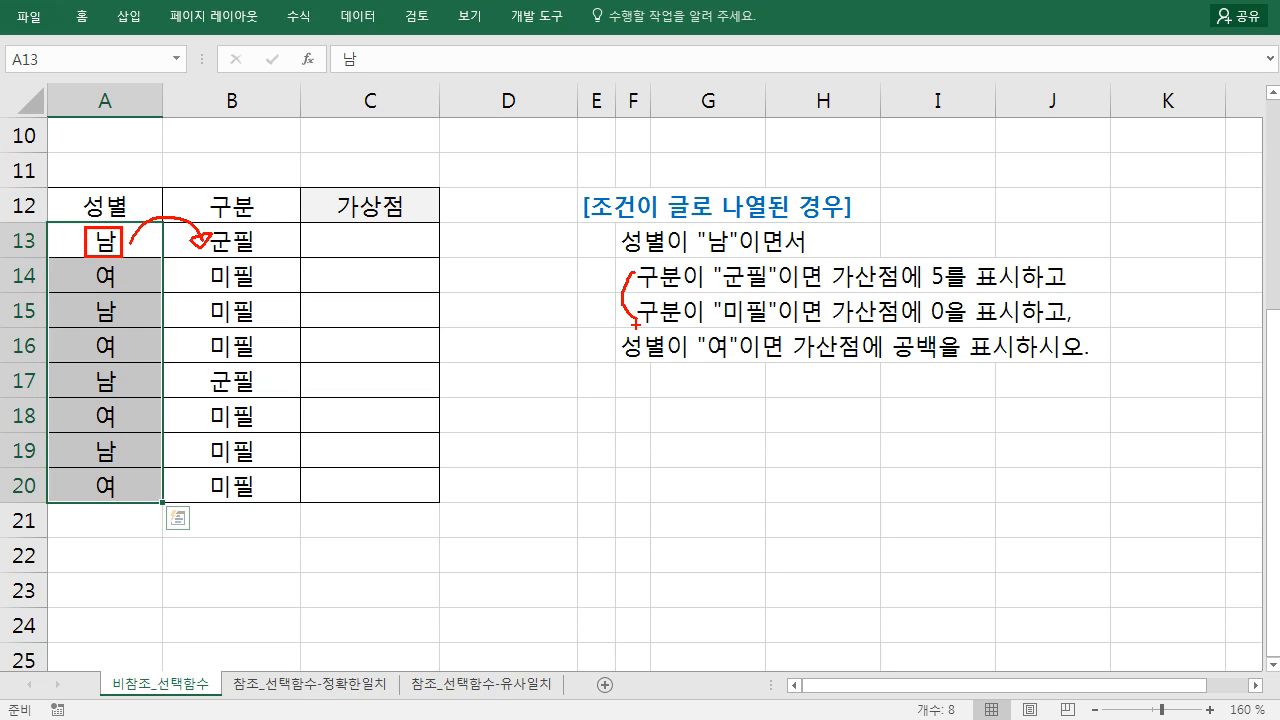
pyautogui.press('Escape')
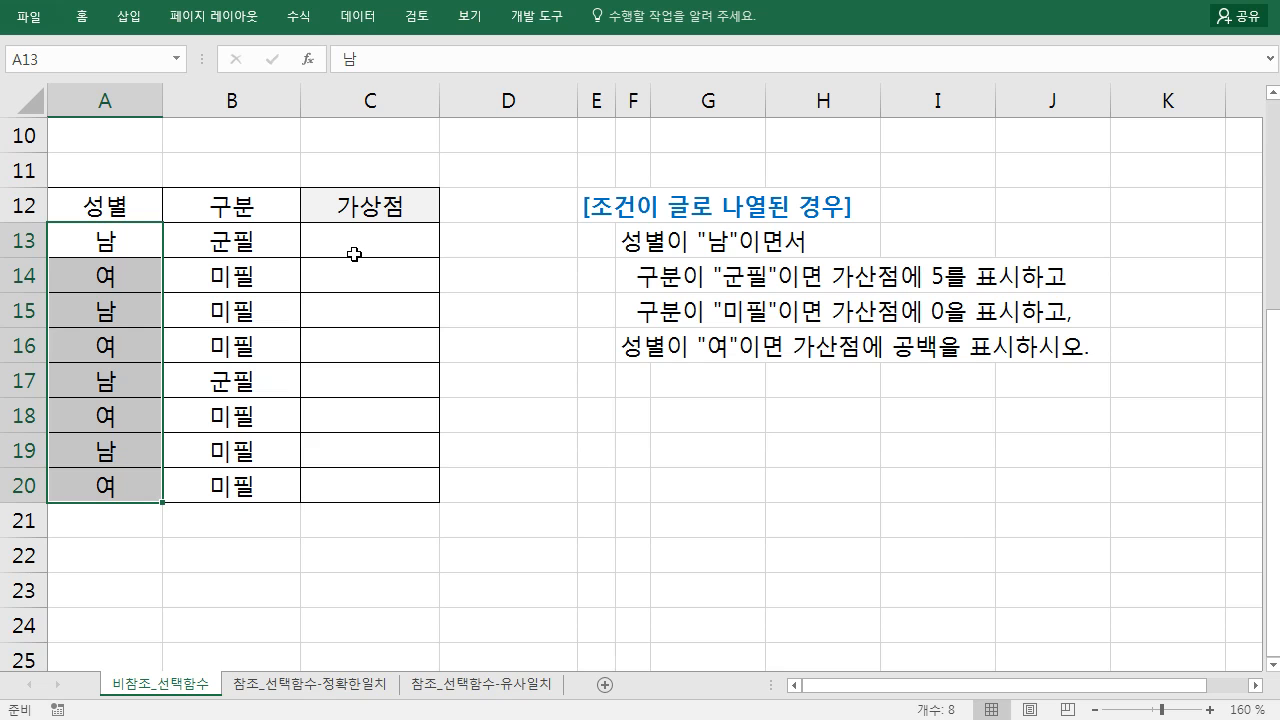
pyautogui.click(655, 247)
pyautogui.click(638, 340)
pyautogui.click(635, 250)
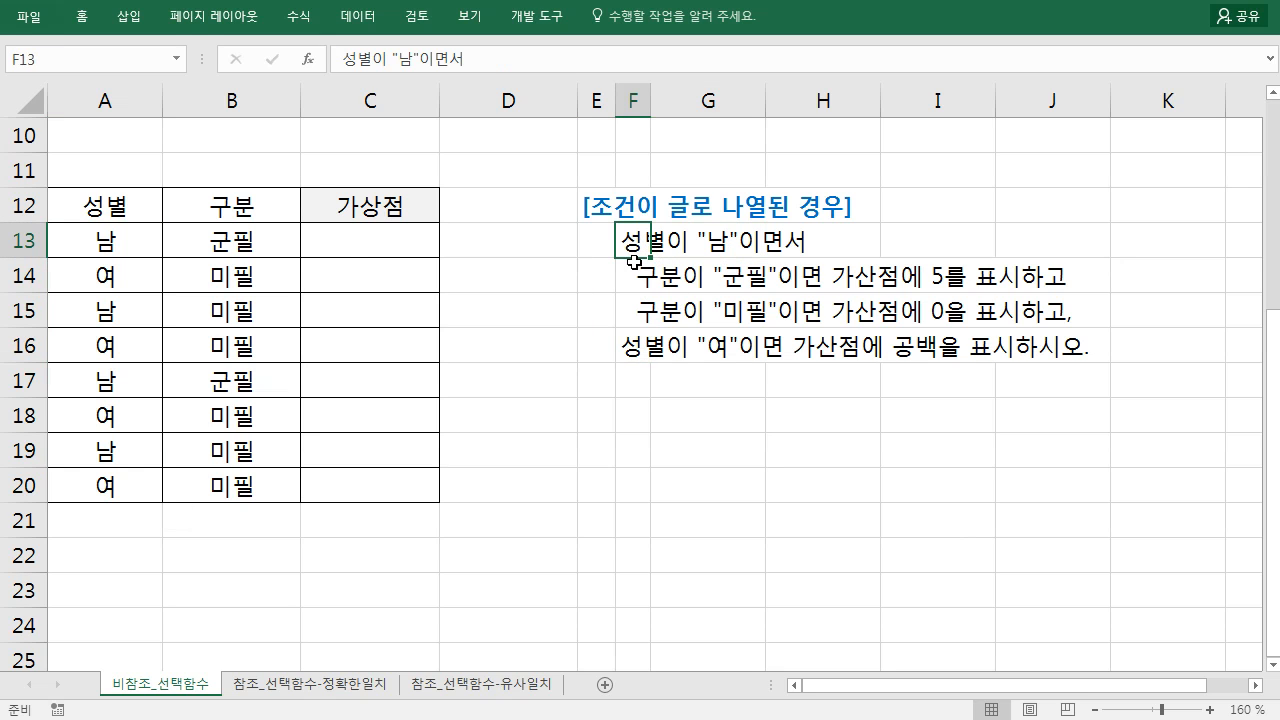
pyautogui.click(635, 355)
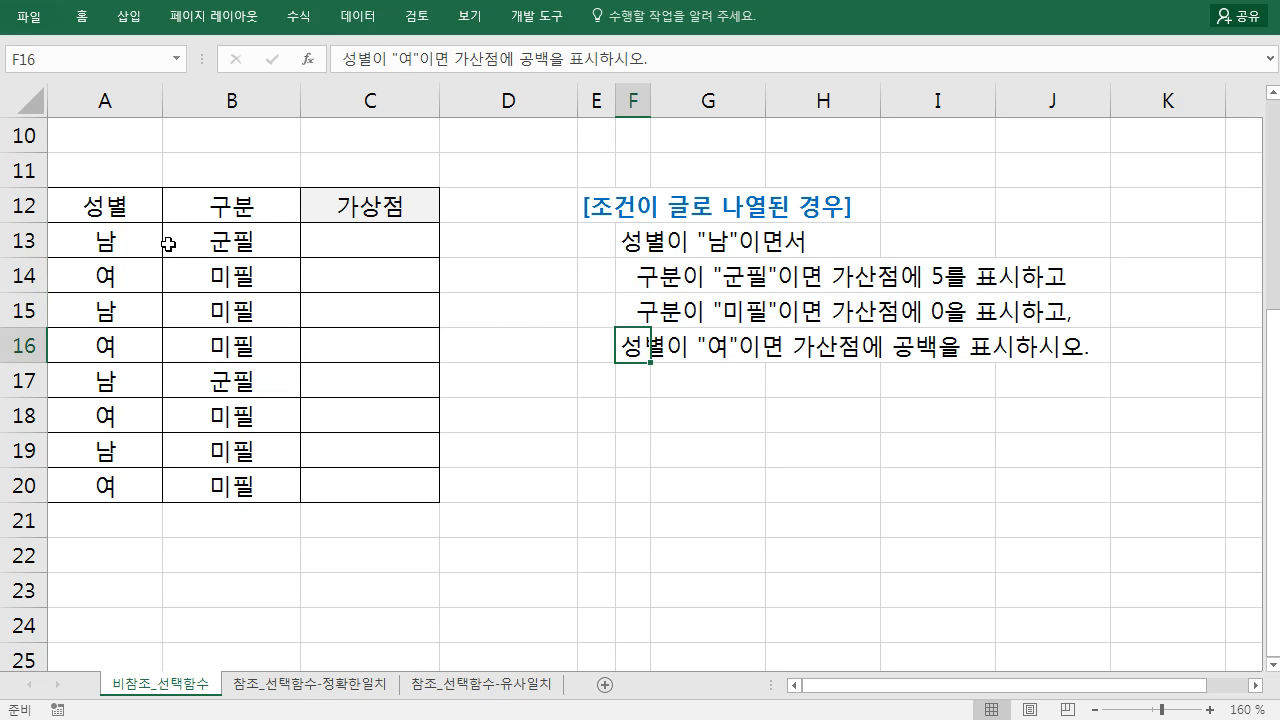
pyautogui.moveTo(657, 277); pyautogui.dragTo(665, 320)
pyautogui.click(254, 210)
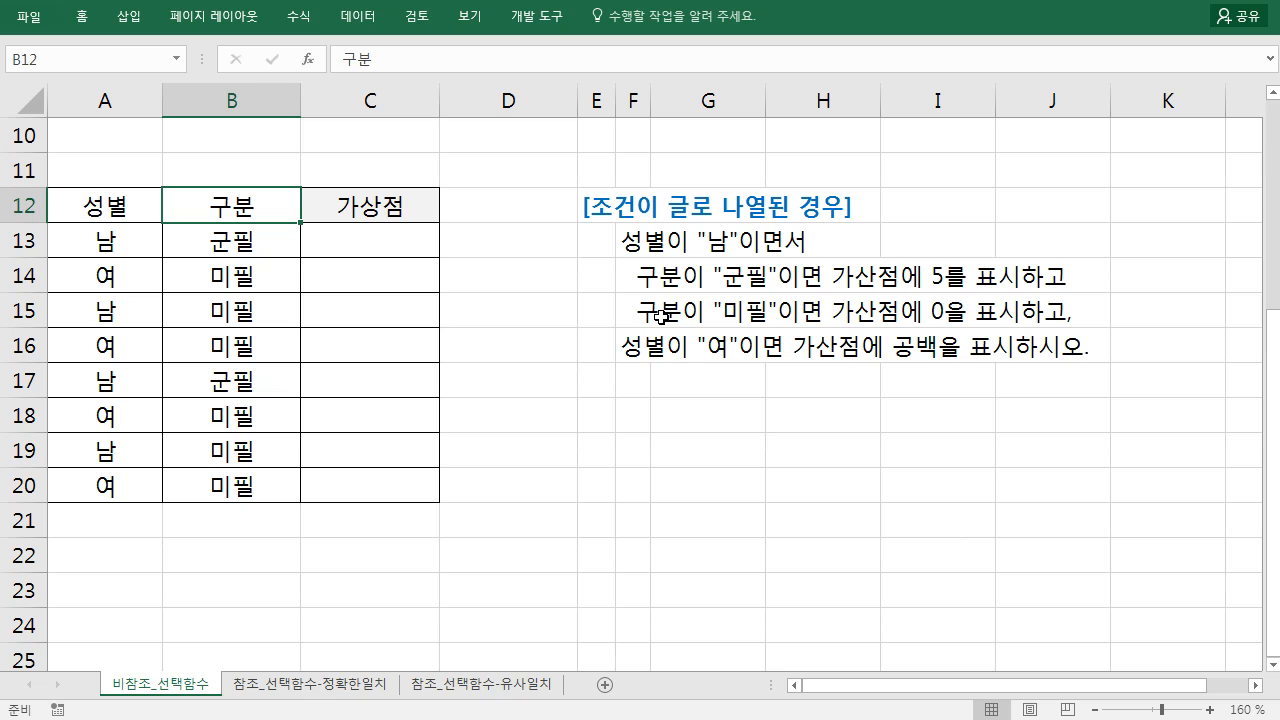
# Step: Start an IF formula in C13 with the logical test A13="남"
pyautogui.click(357, 239)
pyautogui.write('=IF(')
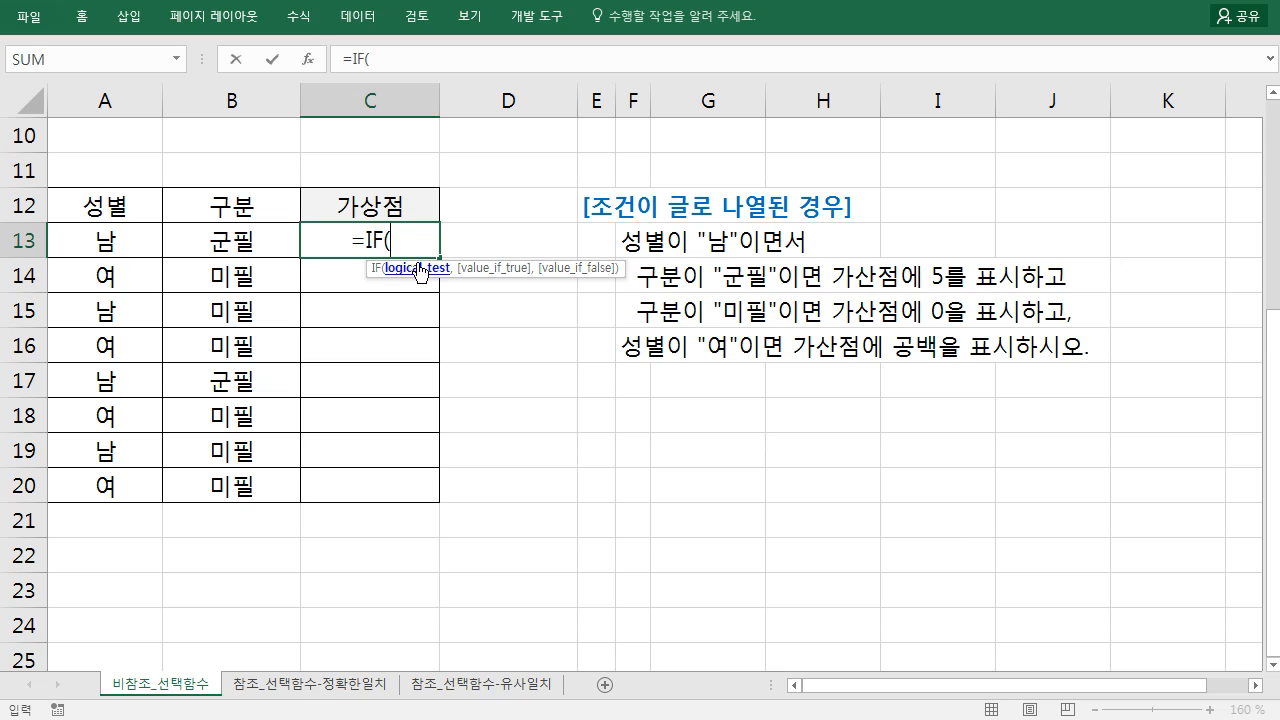
pyautogui.click(113, 238)
pyautogui.write('="ska')
pyautogui.press('BackSpace')
pyautogui.press('BackSpace')
pyautogui.press('BackSpace')
pyautogui.press('Hangul')
pyautogui.write('남"')
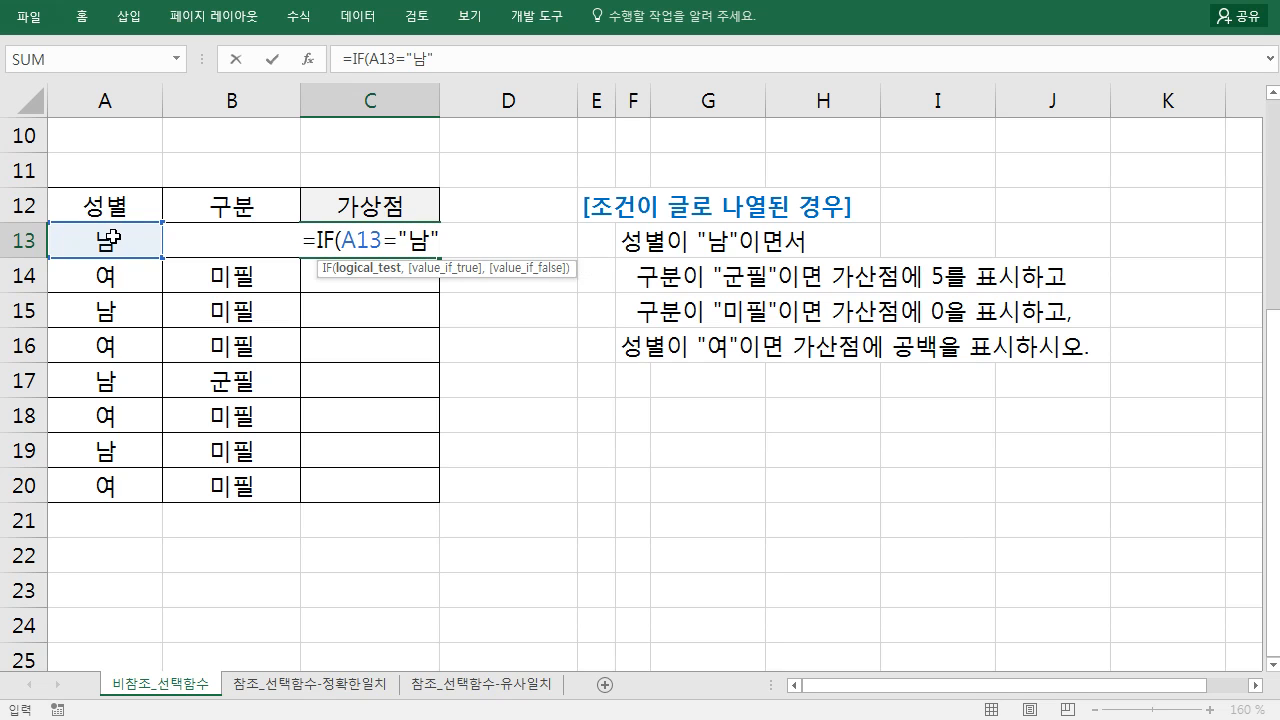
pyautogui.write(',')
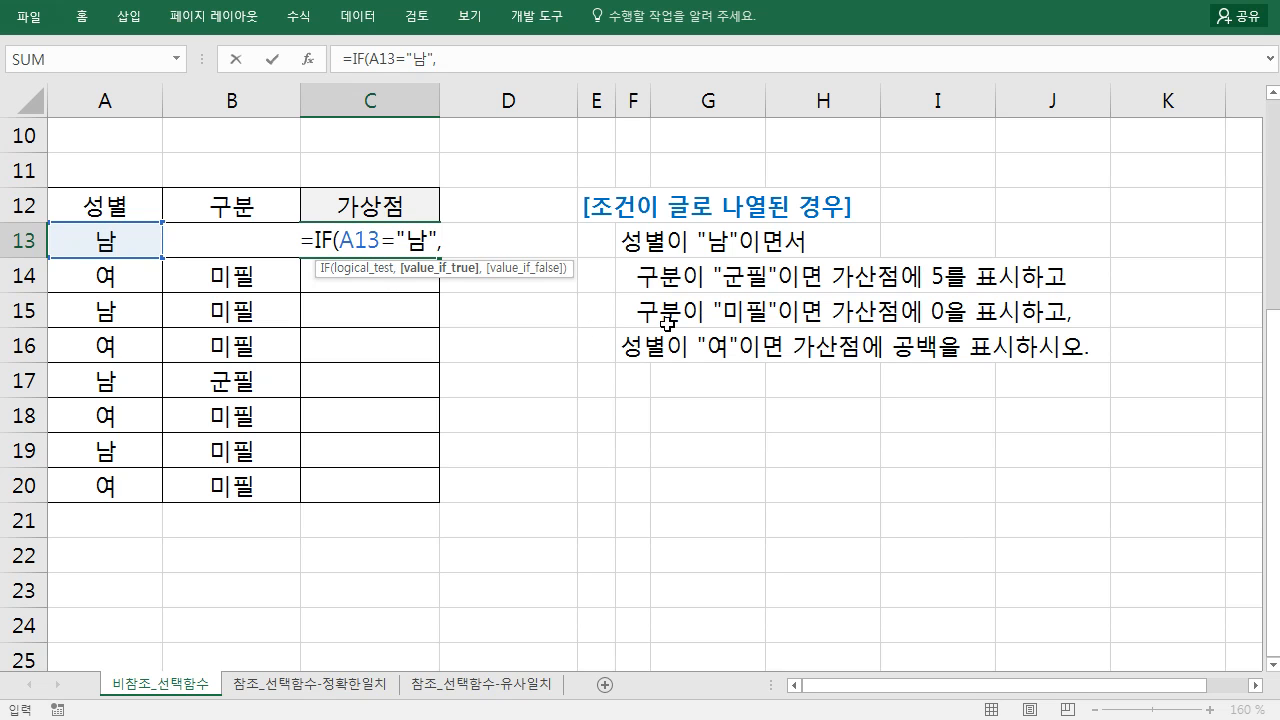
# Step: Nest a second IF in the C13 formula's true argument, with the logical test B13="군필"
pyautogui.write('5')
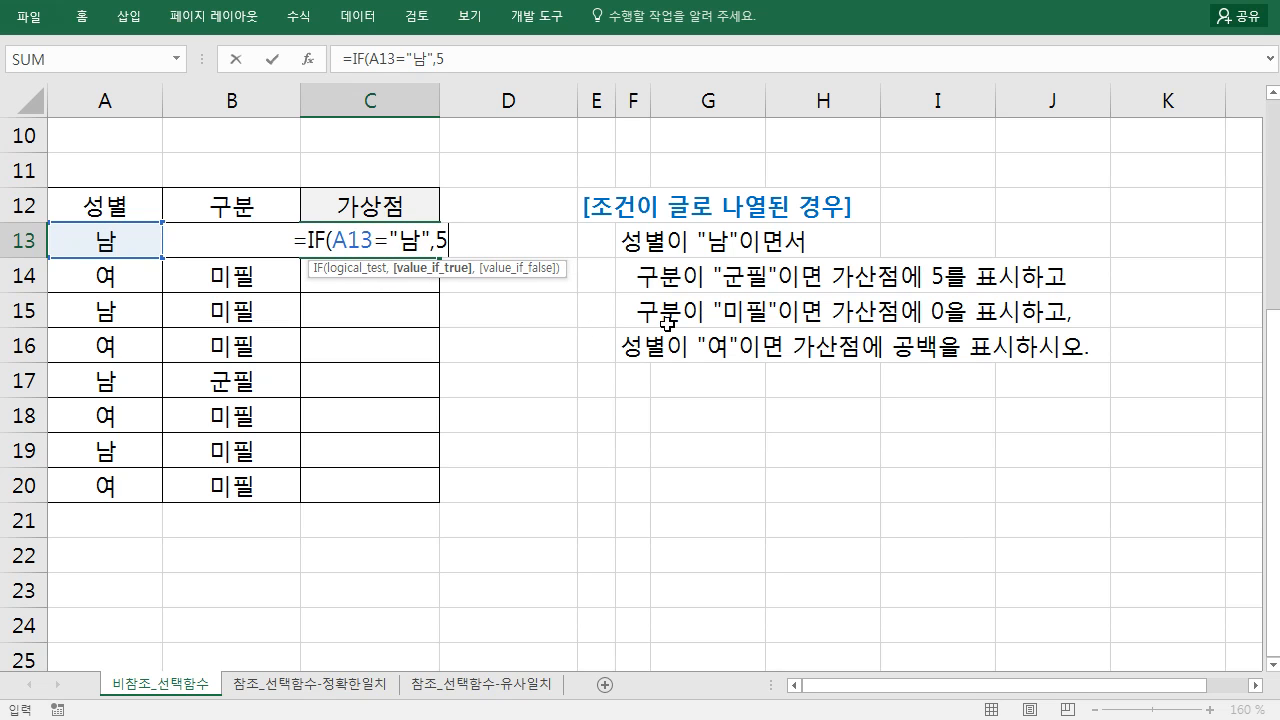
pyautogui.press('BackSpace')
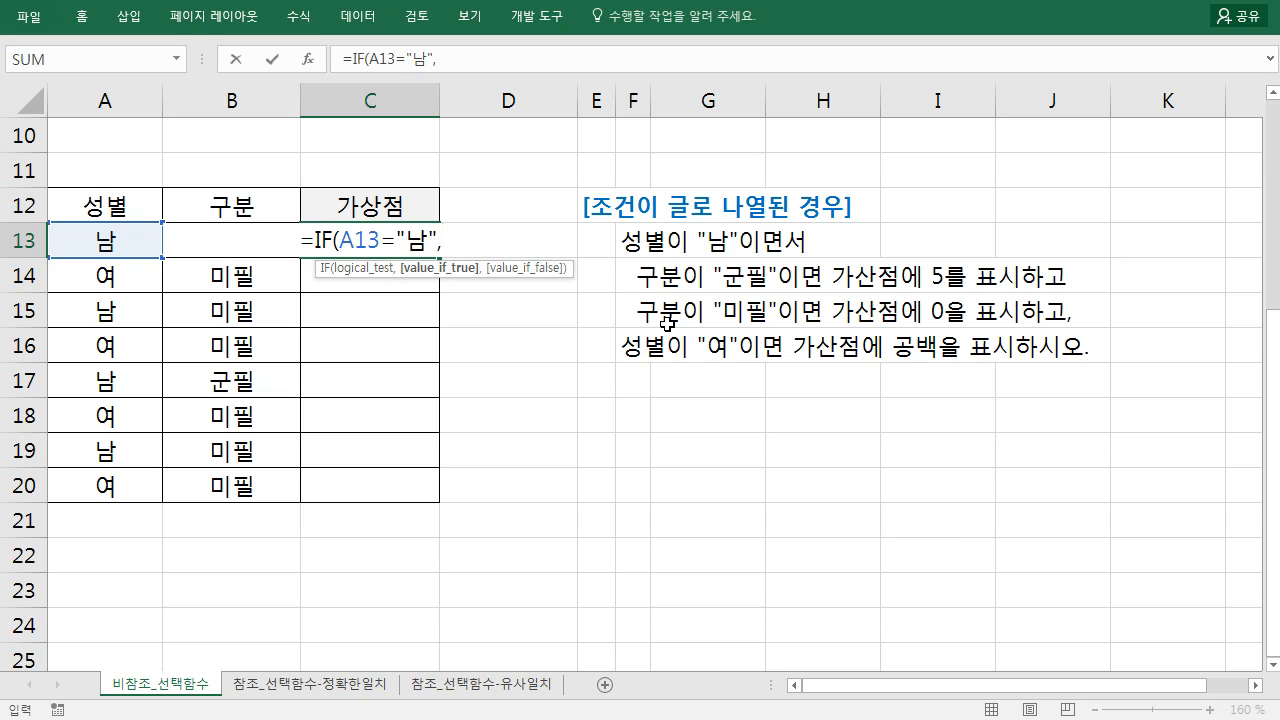
pyautogui.write('IF(')
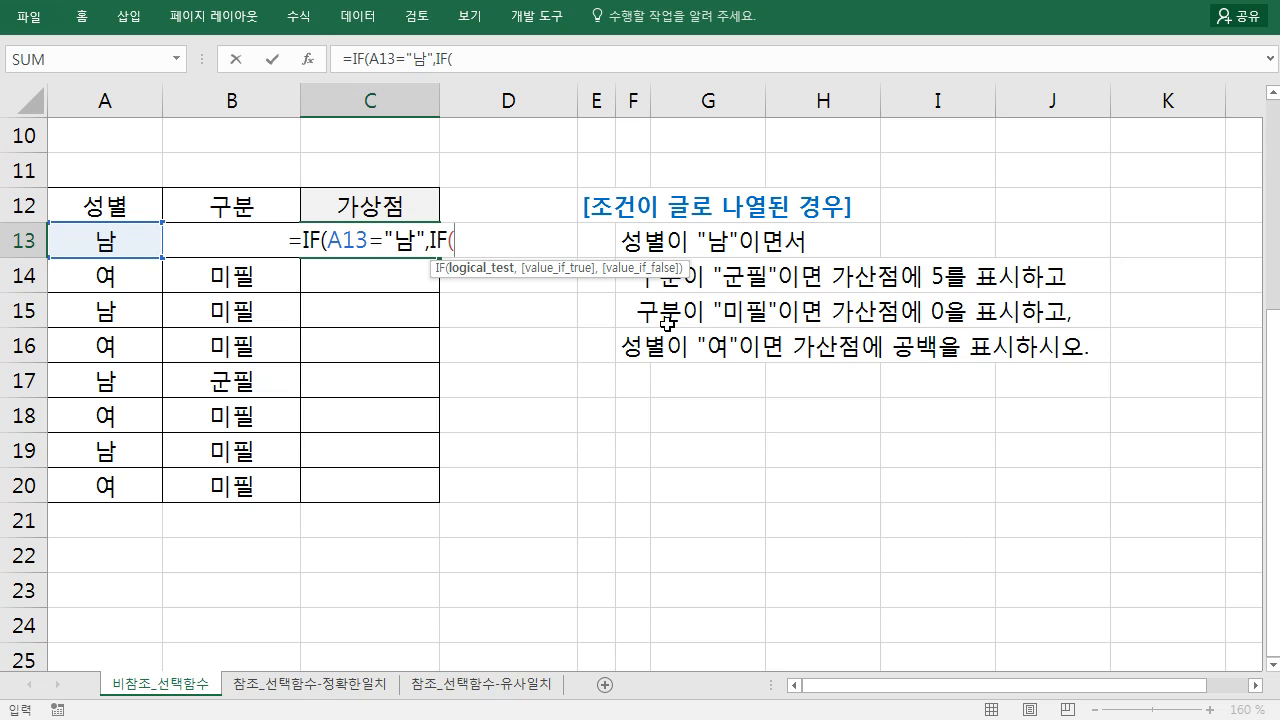
pyautogui.click(266, 278)
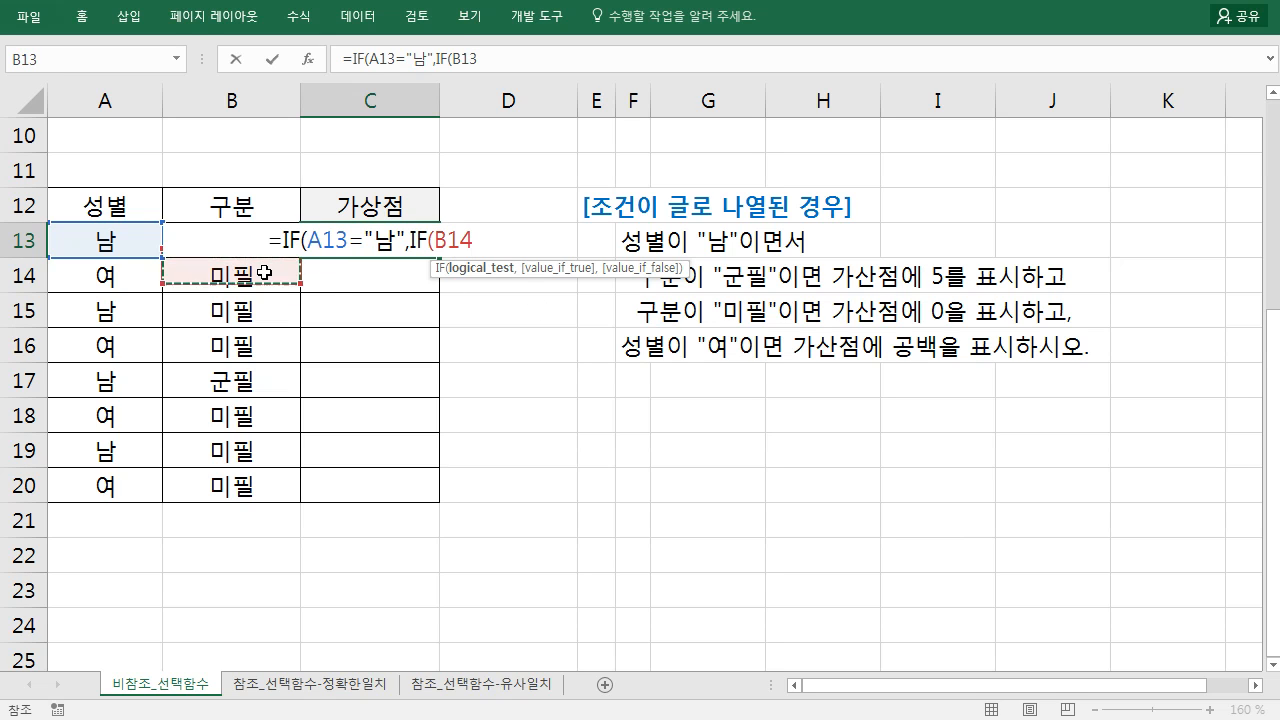
pyautogui.press('Up')
pyautogui.write('="')
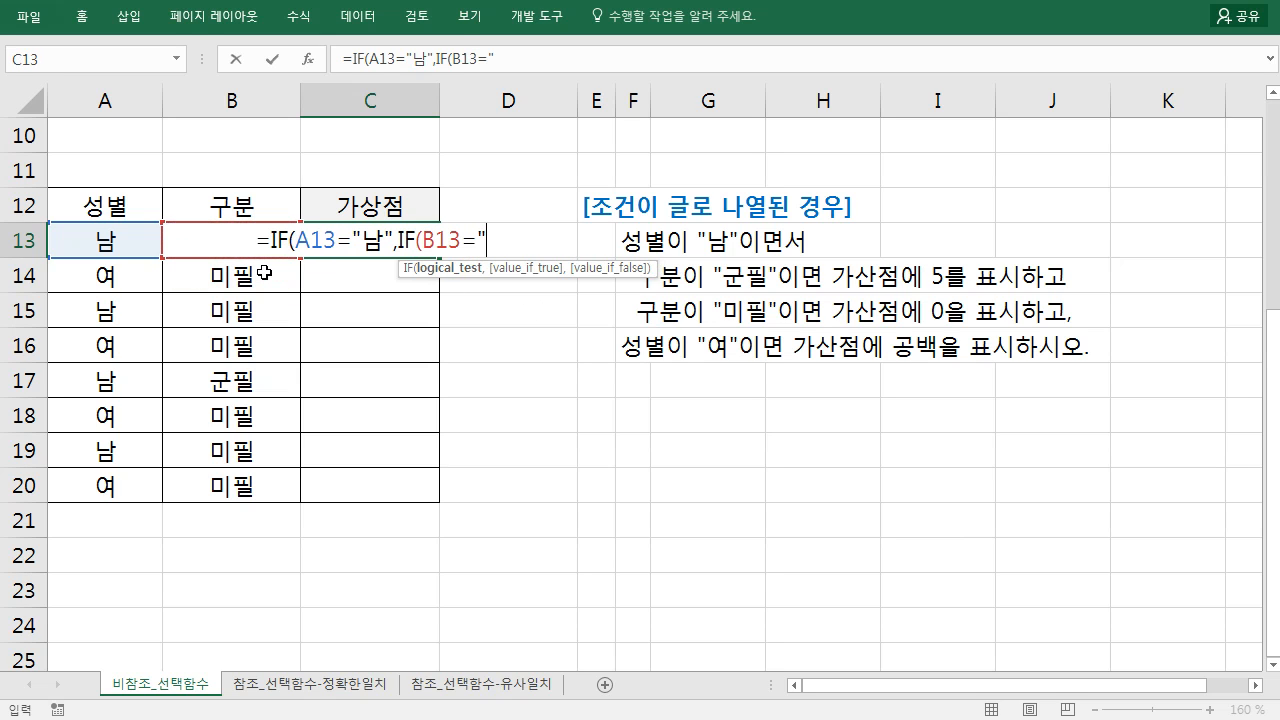
pyautogui.write('rns')
pyautogui.press('BackSpace')
pyautogui.press('BackSpace')
pyautogui.press('BackSpace')
pyautogui.write('rns')
pyautogui.press('BackSpace')
pyautogui.press('BackSpace')
pyautogui.press('BackSpace')
pyautogui.write('군ㅍ')
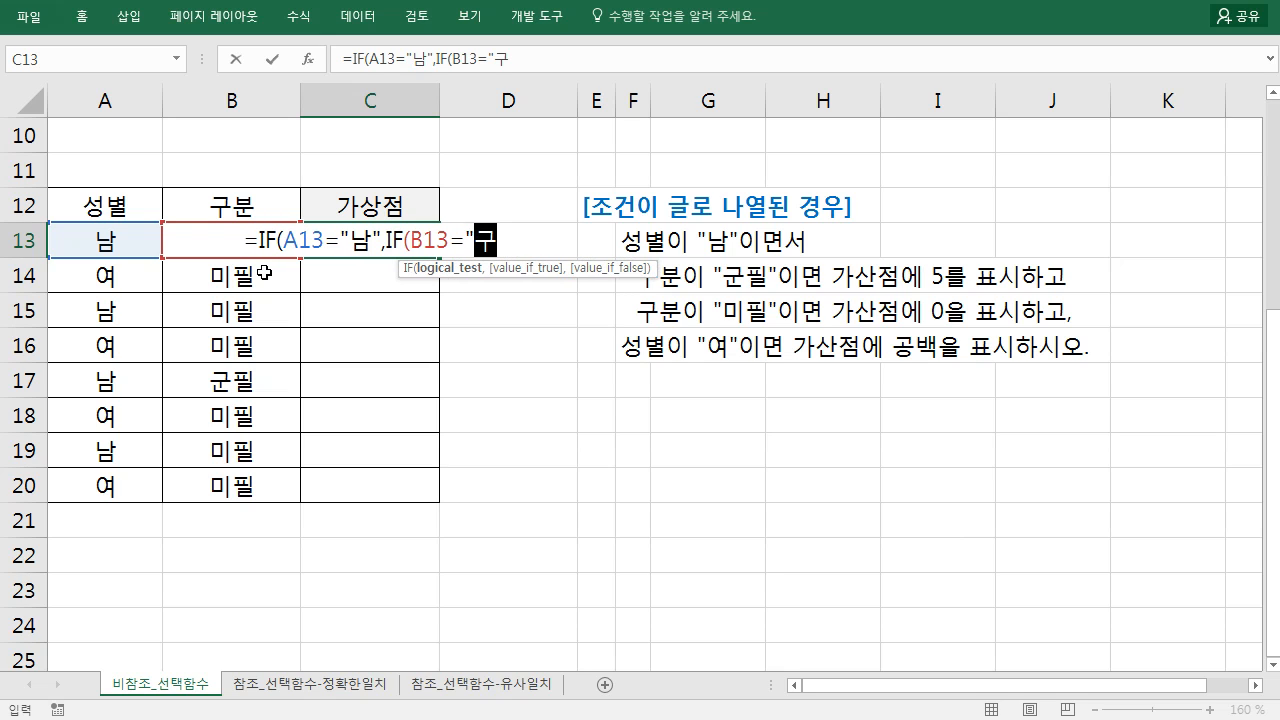
pyautogui.write('필"')
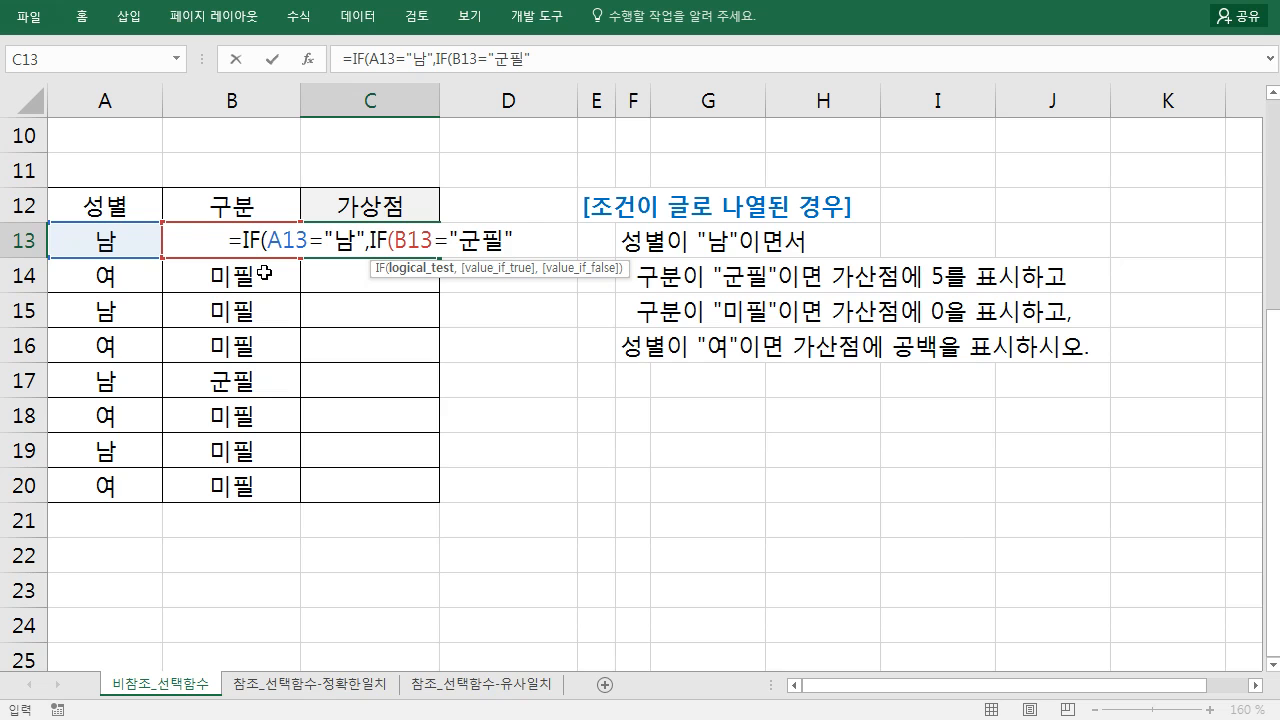
# Step: Complete the nested IF in C13 with 5 if true and 0 if false, and check that it forms the outer value_if_true argument
pyautogui.write(',5')
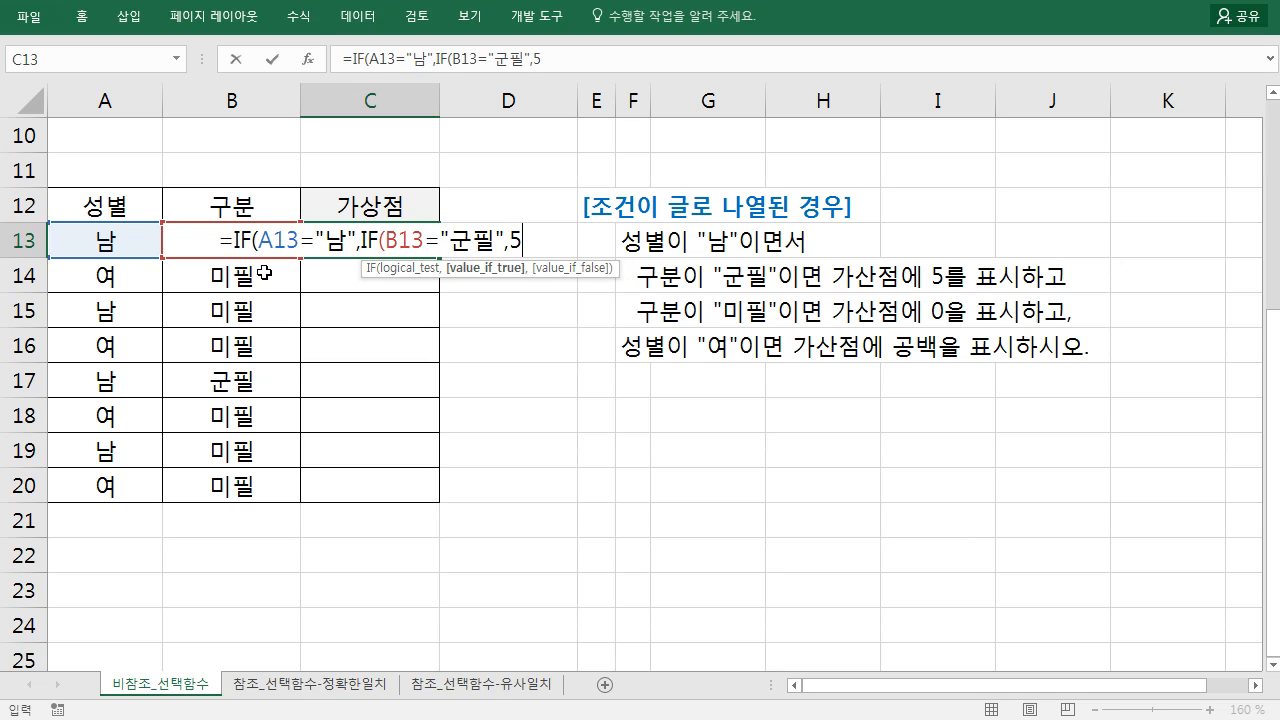
pyautogui.write(',')
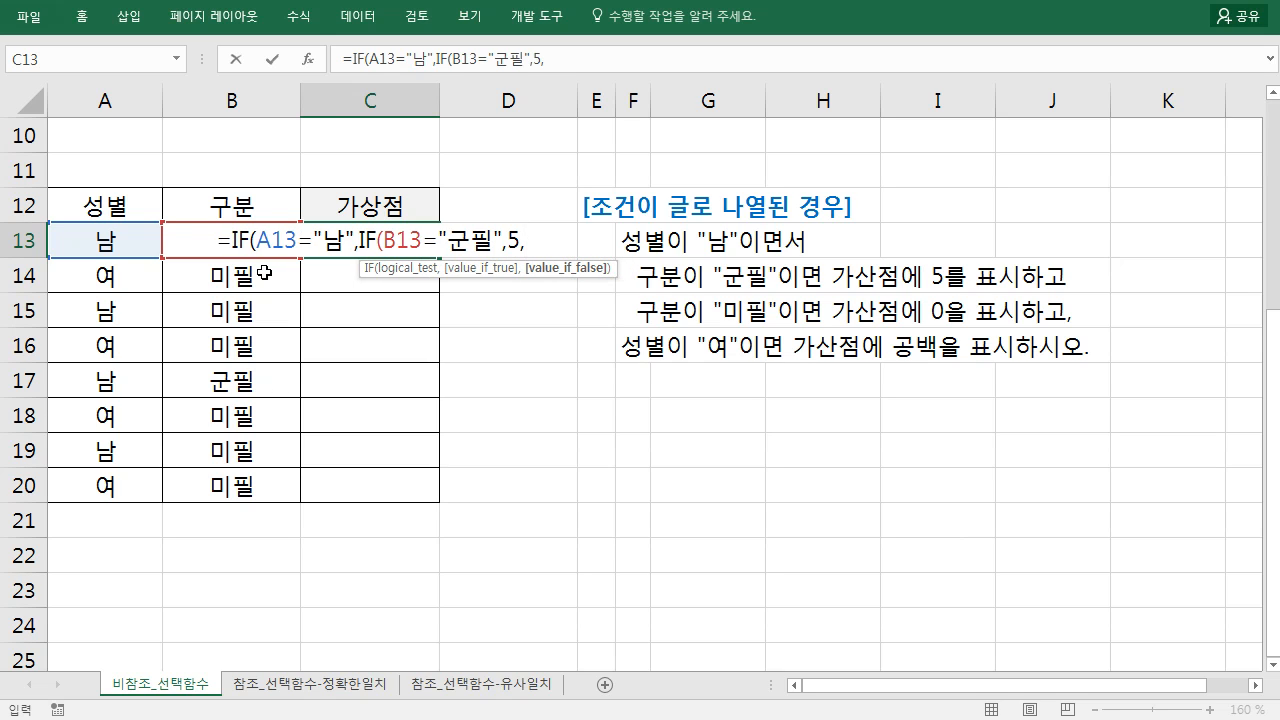
pyautogui.write('0)')
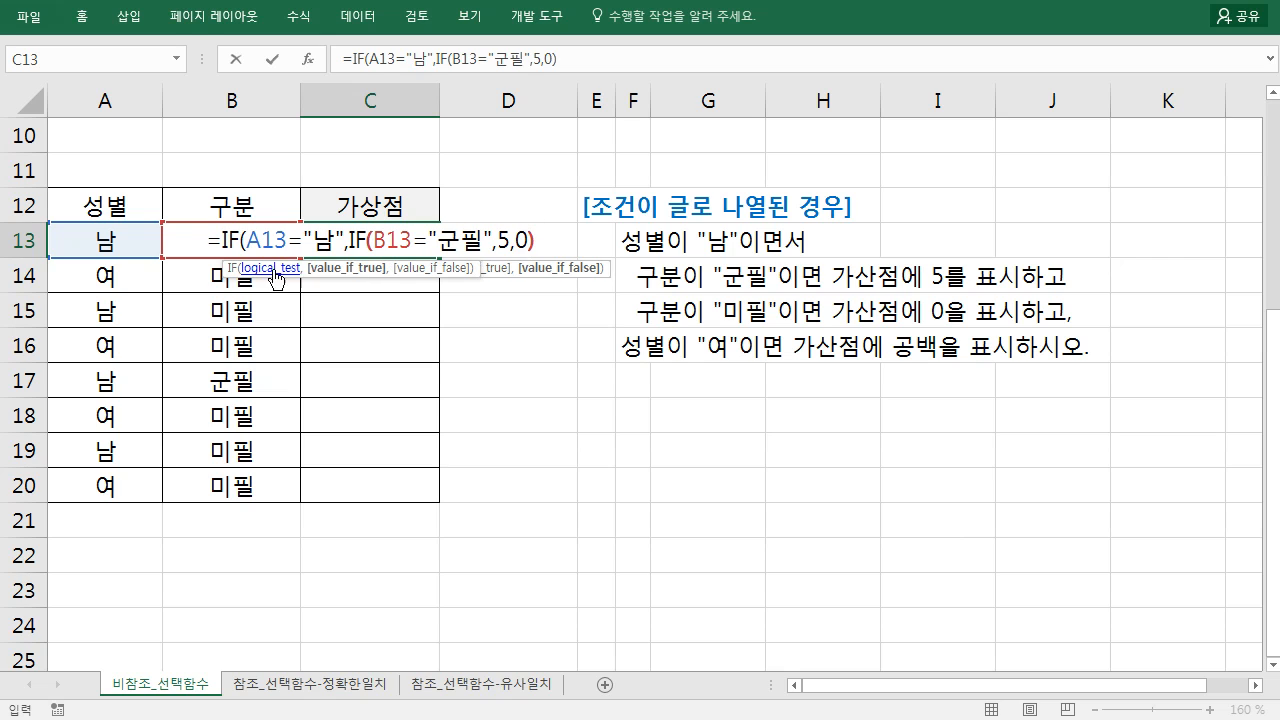
pyautogui.click(290, 241)
pyautogui.click(345, 268)
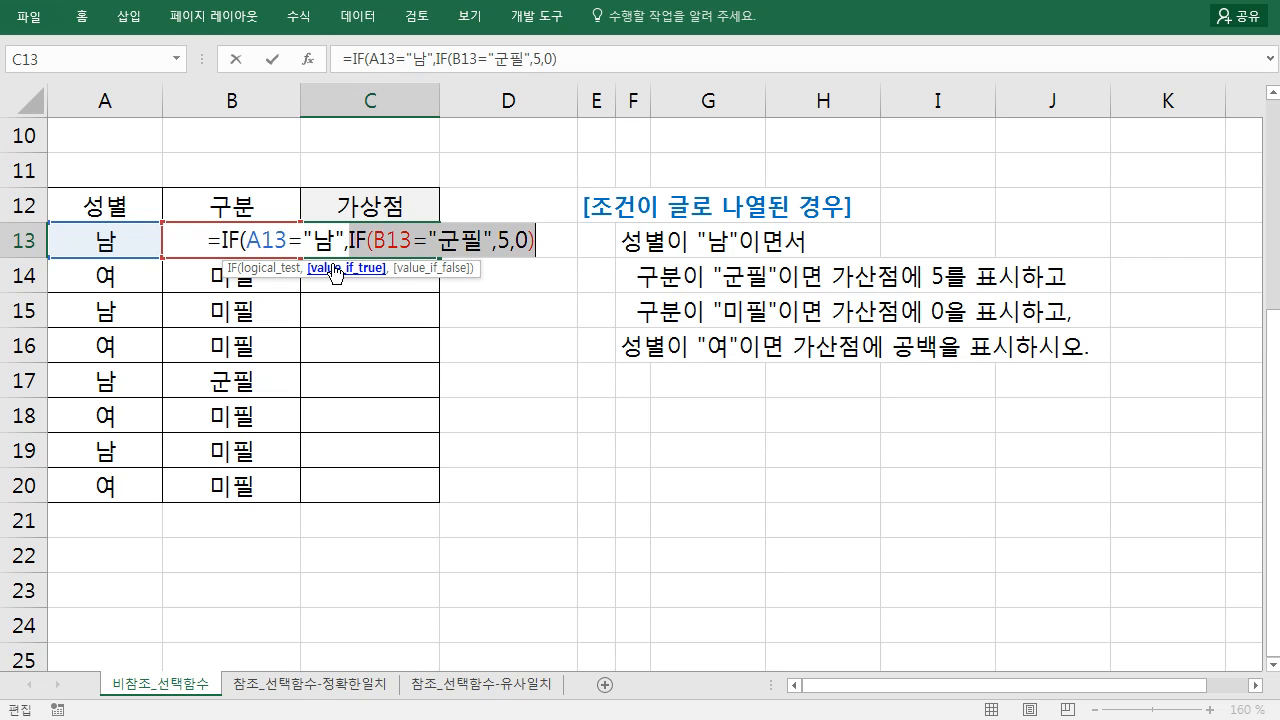
pyautogui.click(544, 250)
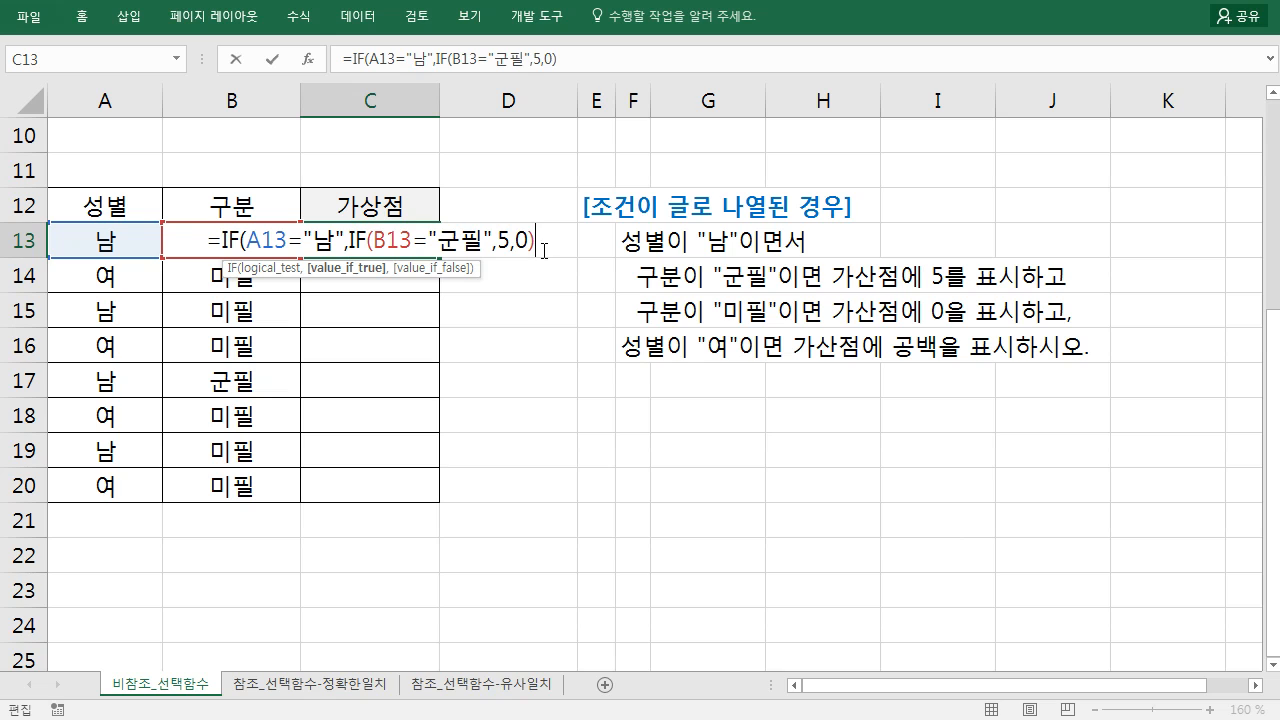
# Step: Finish the outer IF in C13 with "" as its false value, and fill the formula down to C20
pyautogui.write(',')
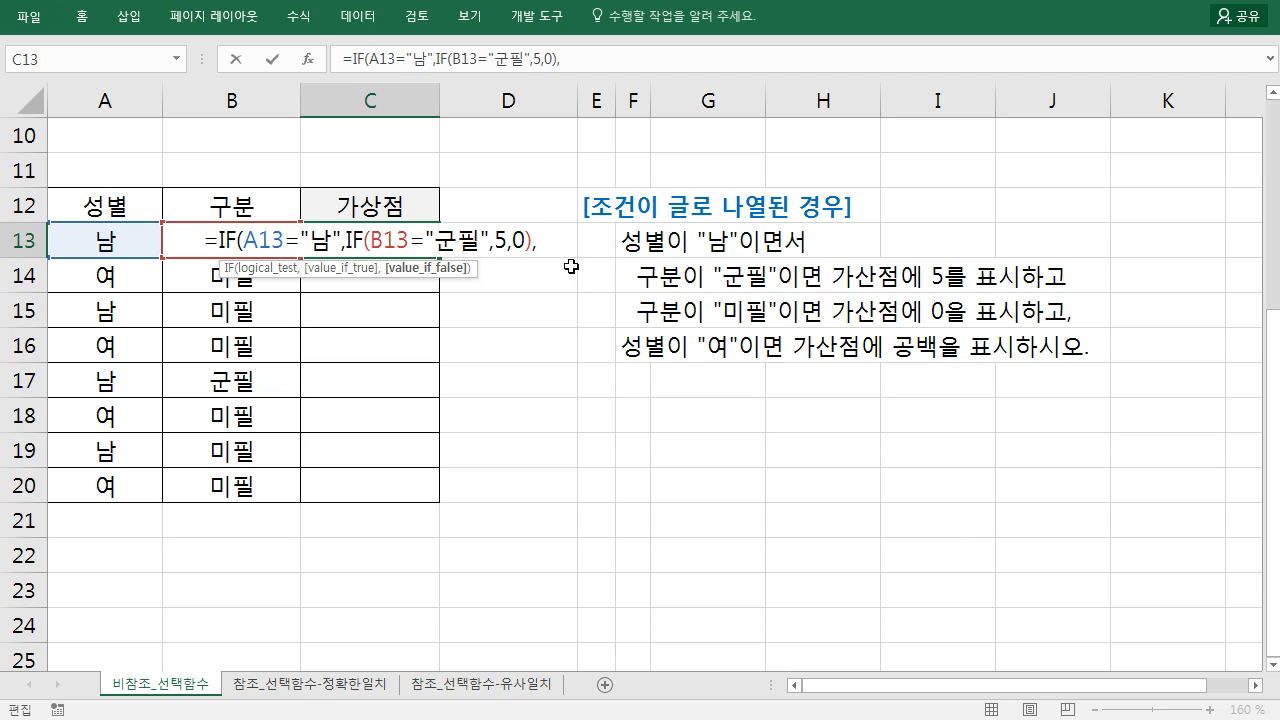
pyautogui.write('"")')
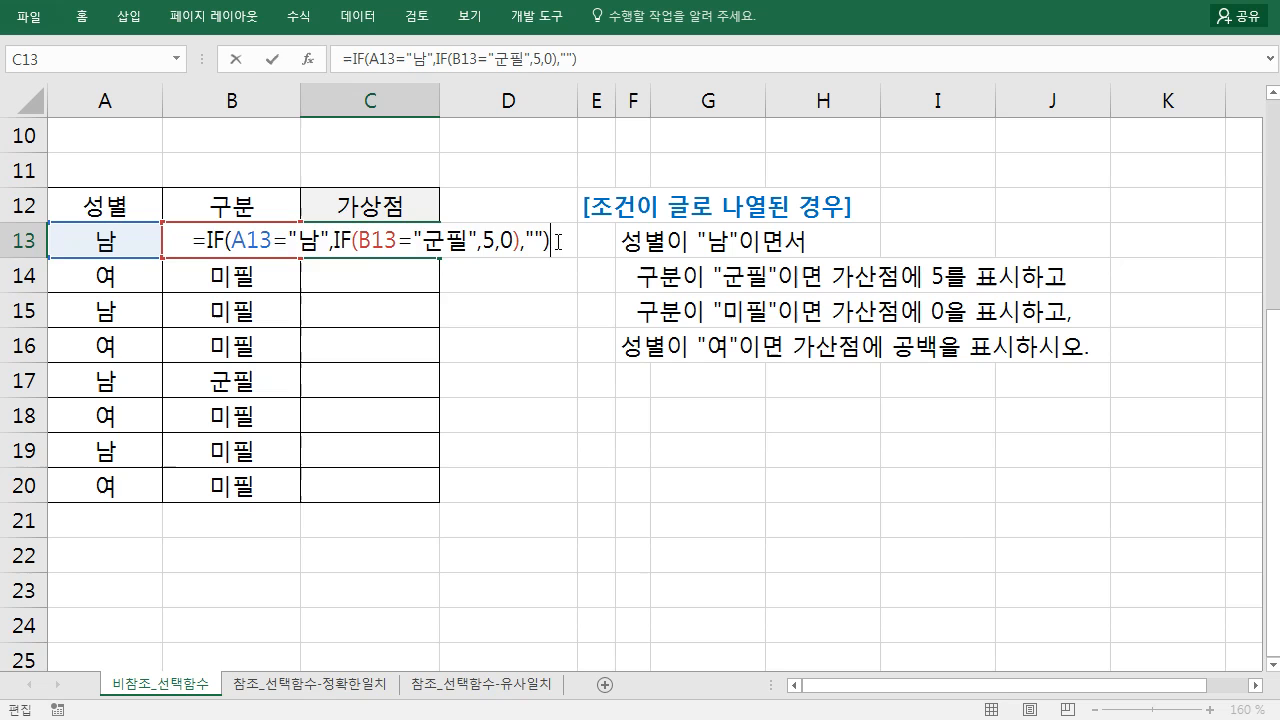
pyautogui.press('Return')
pyautogui.press('Up')
pyautogui.moveTo(438, 257); pyautogui.dragTo(435, 500)
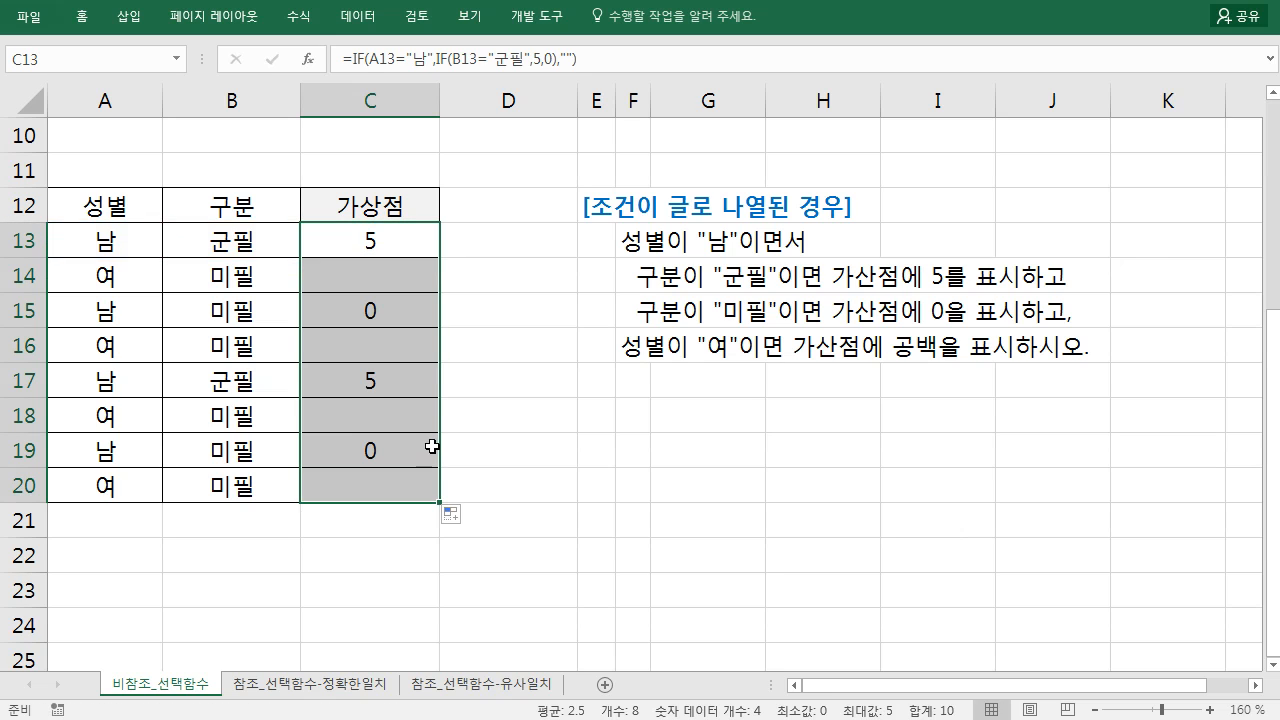
pyautogui.click(388, 278)
pyautogui.click(385, 318)
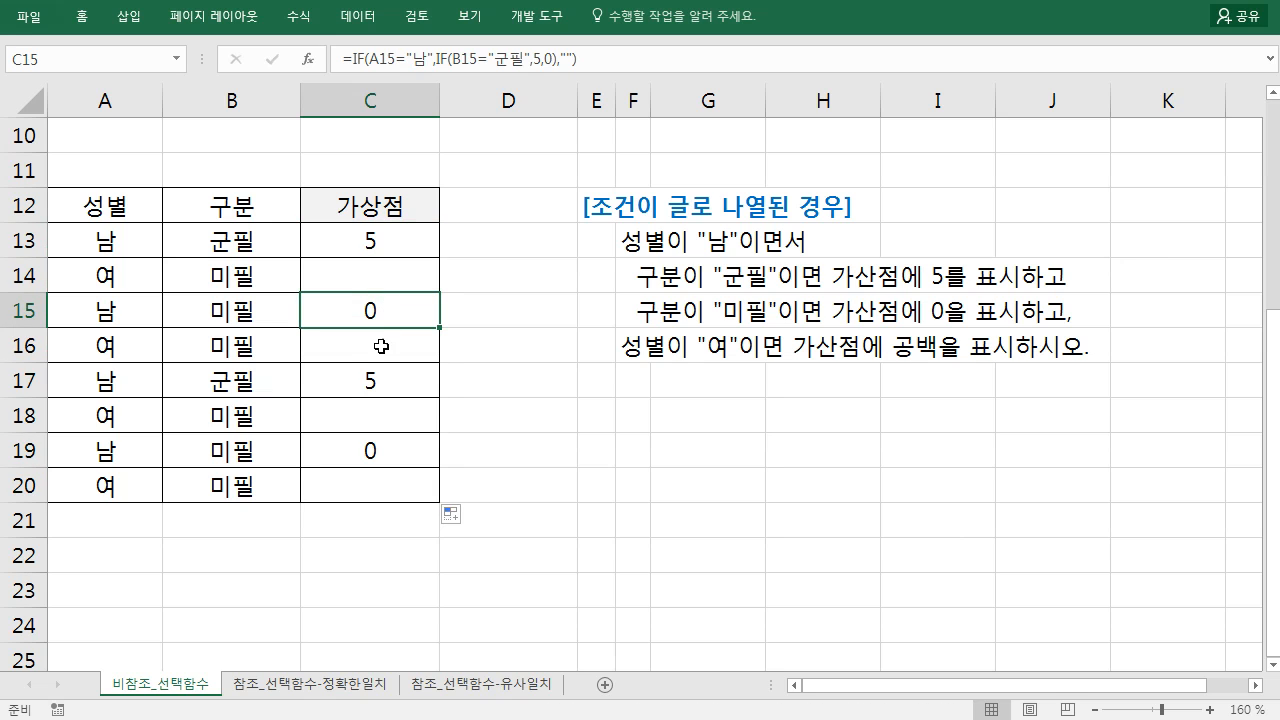
pyautogui.click(380, 444)
# Step: Extend the 가상점 column with its header and borders into D12:D20, leaving D13:D20 empty
pyautogui.moveTo(420, 210); pyautogui.dragTo(570, 505)
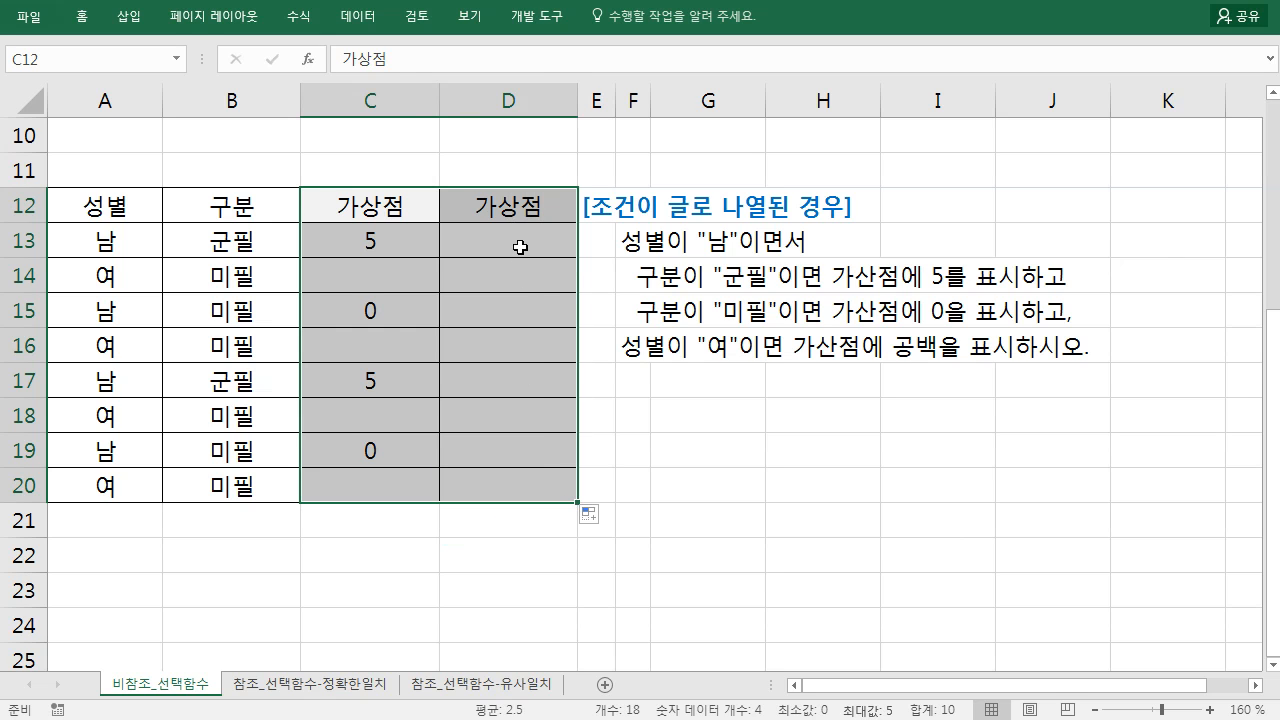
pyautogui.click(522, 240)
pyautogui.click(718, 419)
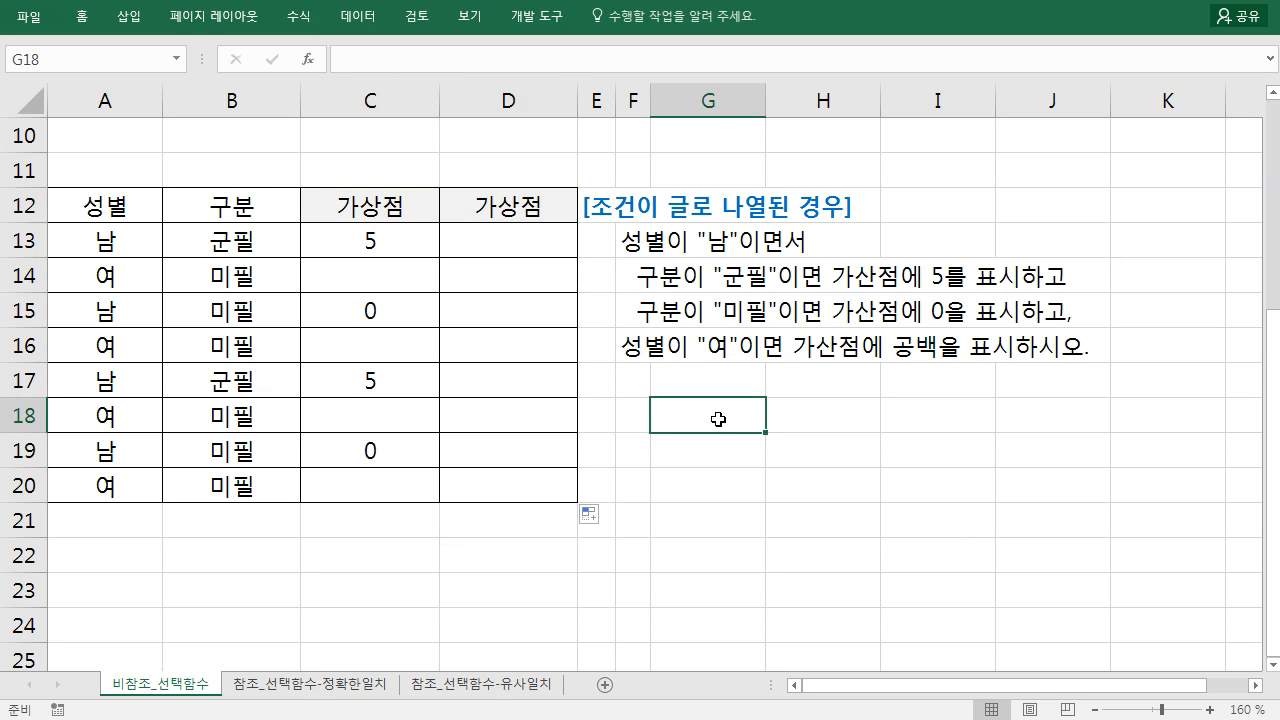
# Step: Enter the condition 성별이 "남"이고 구분이 "군필"이면 가산점 5점을 표시하고 in F18
pyautogui.click(636, 417)
pyautogui.write('성별이 ')
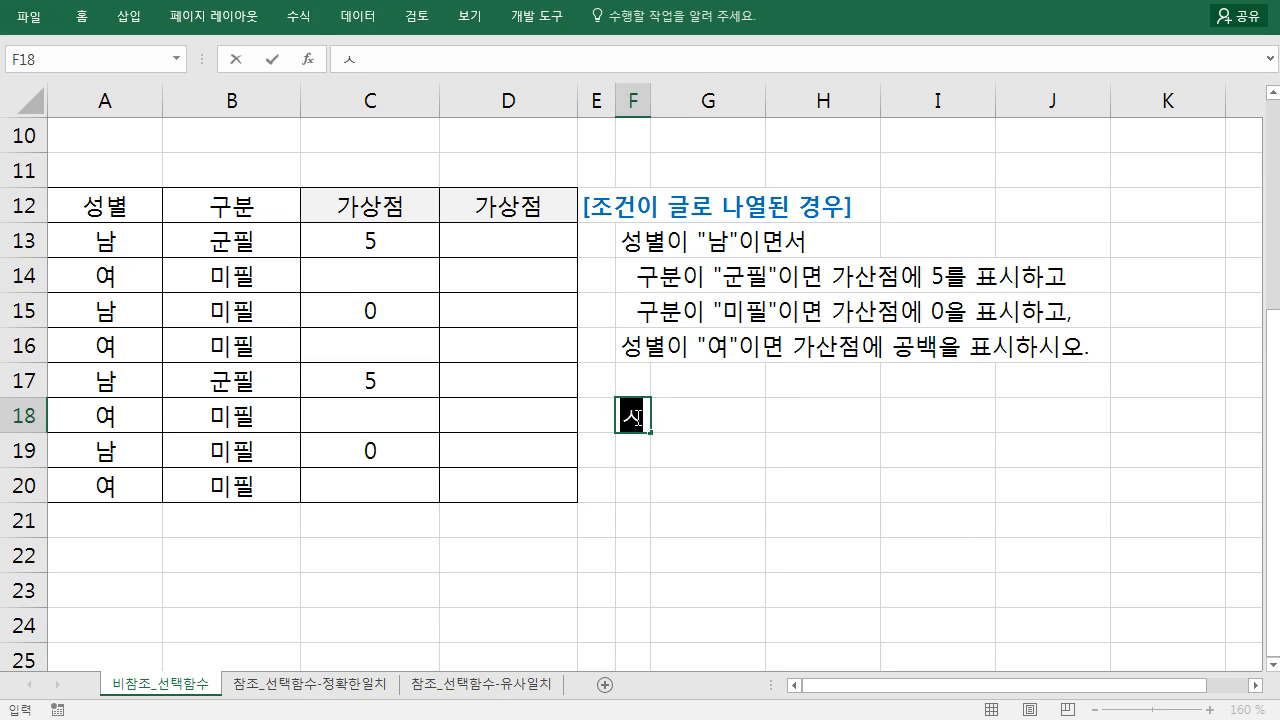
pyautogui.write('"남이ㄱ')
pyautogui.press('BackSpace')
pyautogui.press('BackSpace')
pyautogui.write('"이고')
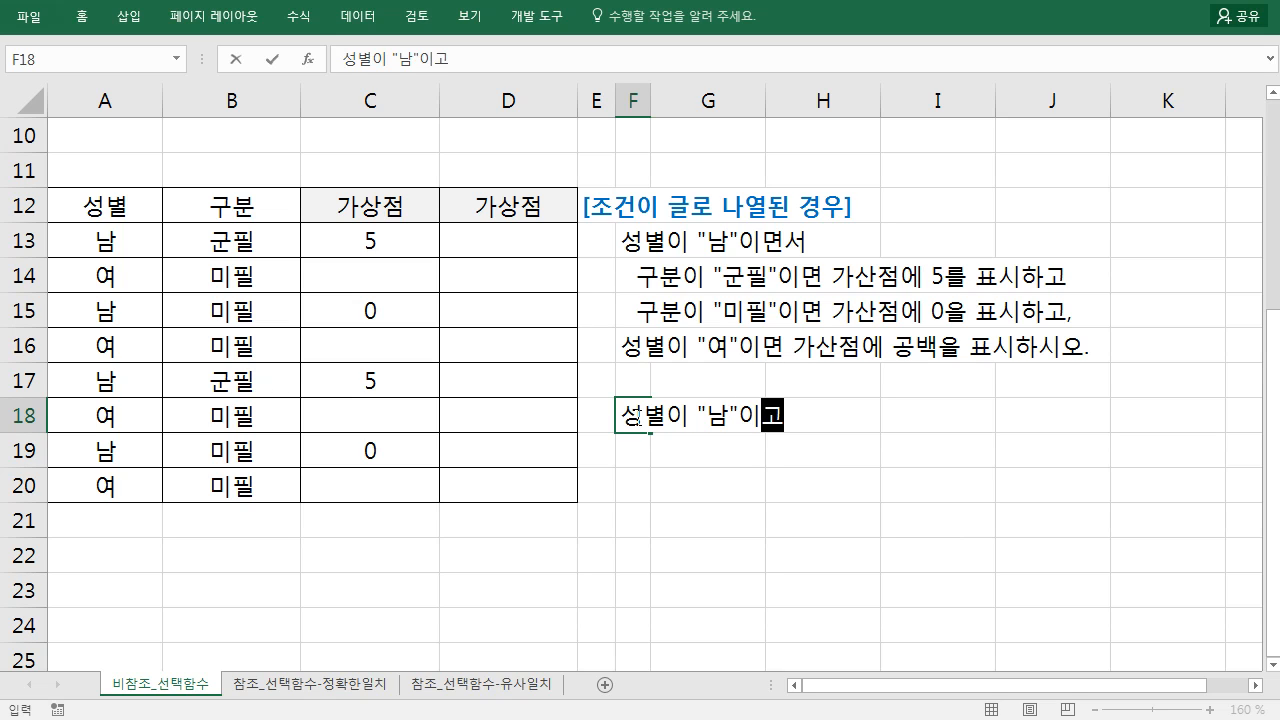
pyautogui.write(' 구분이 "구')
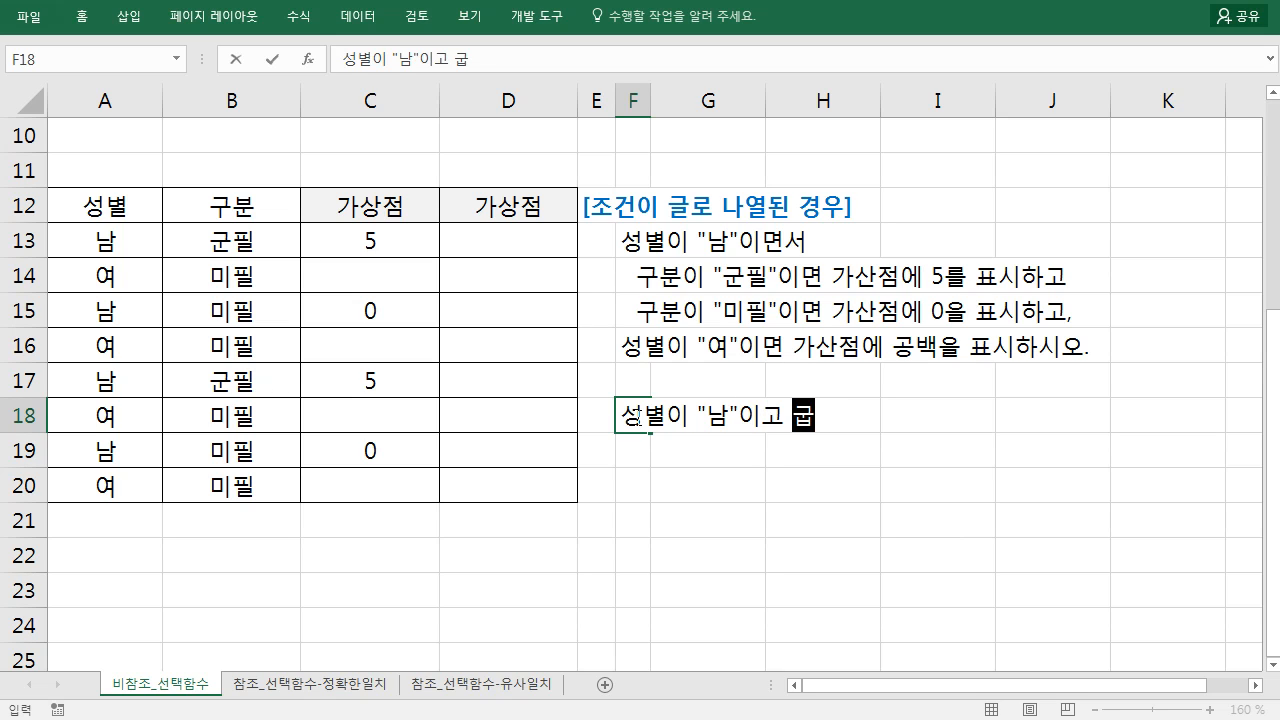
pyautogui.write('ㄴ필"이면')
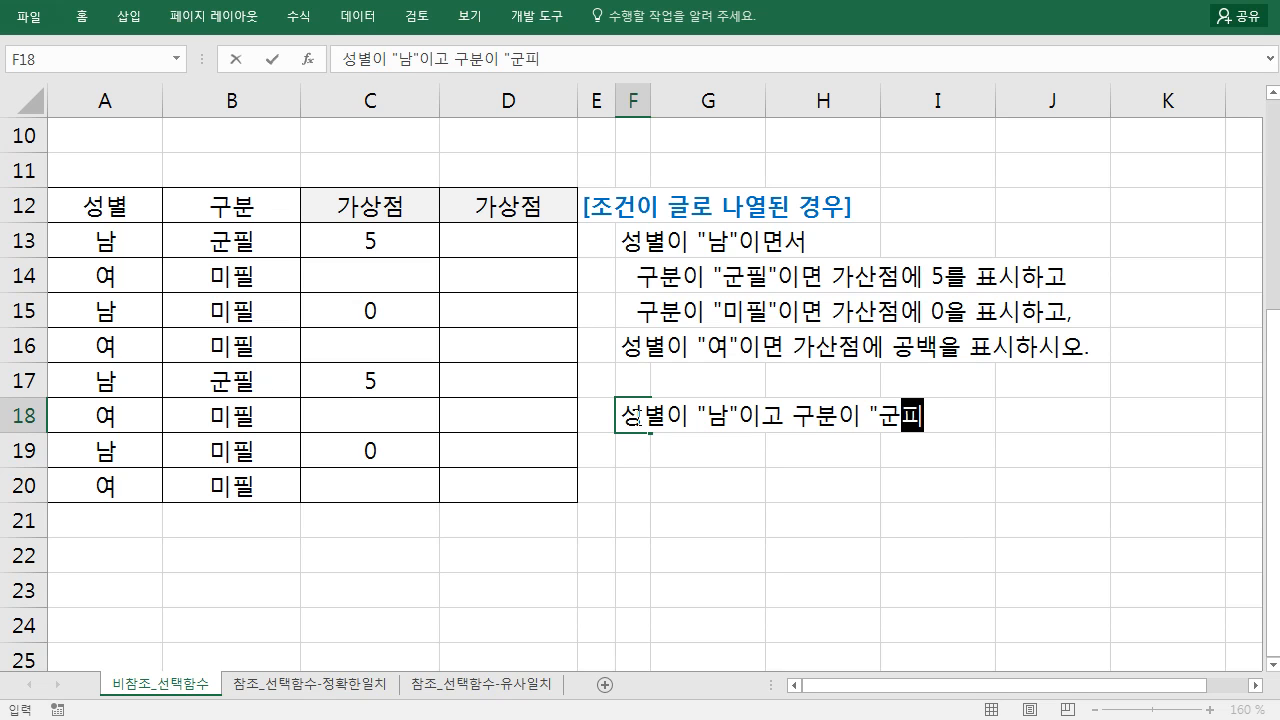
pyautogui.write(' 가산점 ')
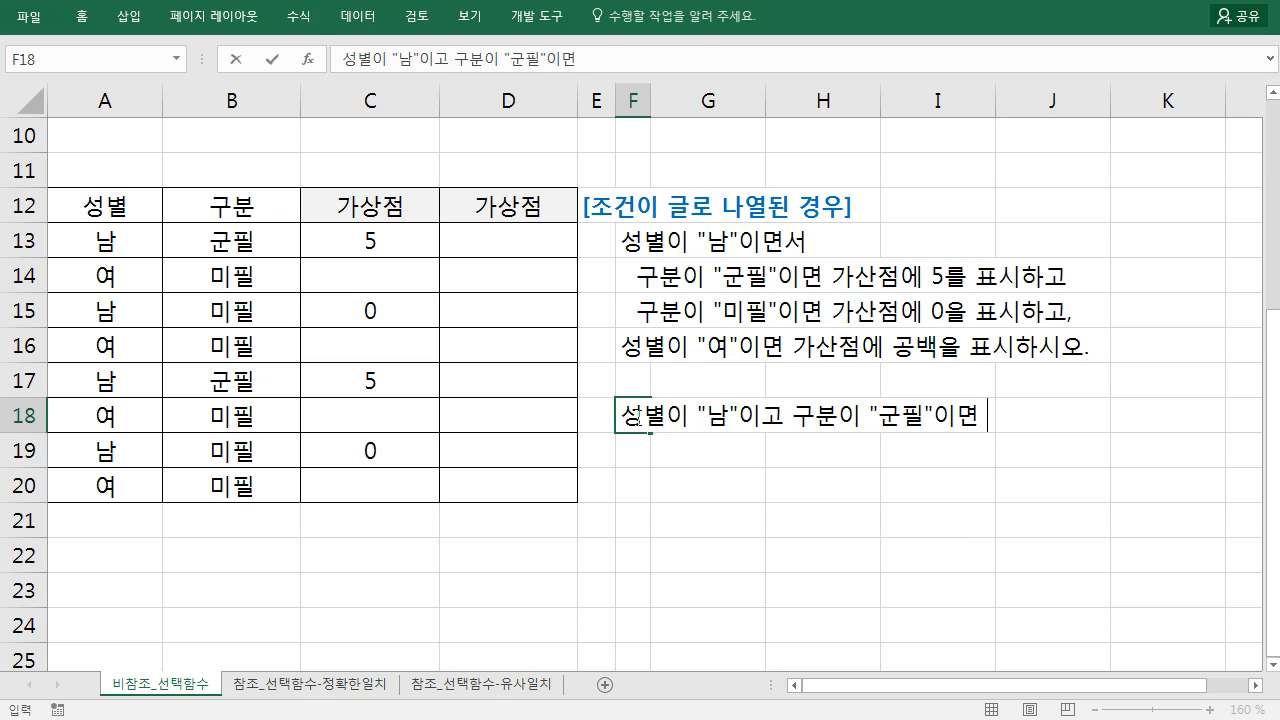
pyautogui.write('5')
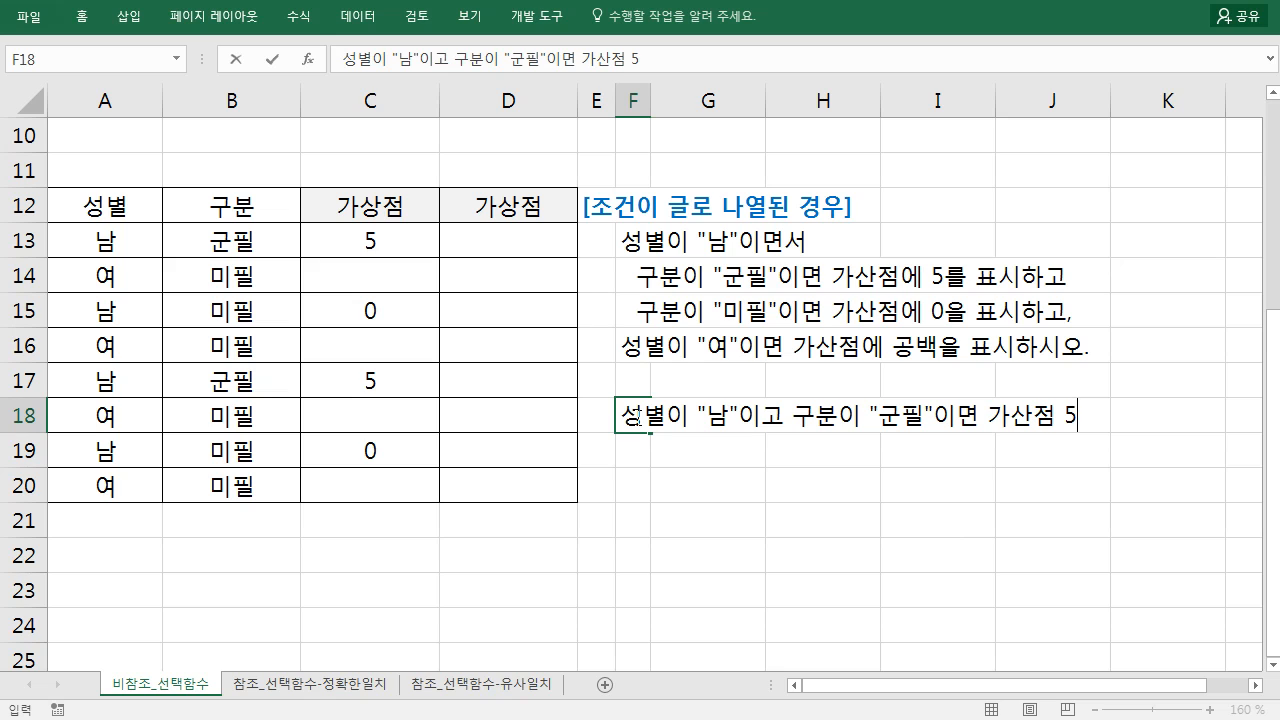
pyautogui.write('점을 표시하고')
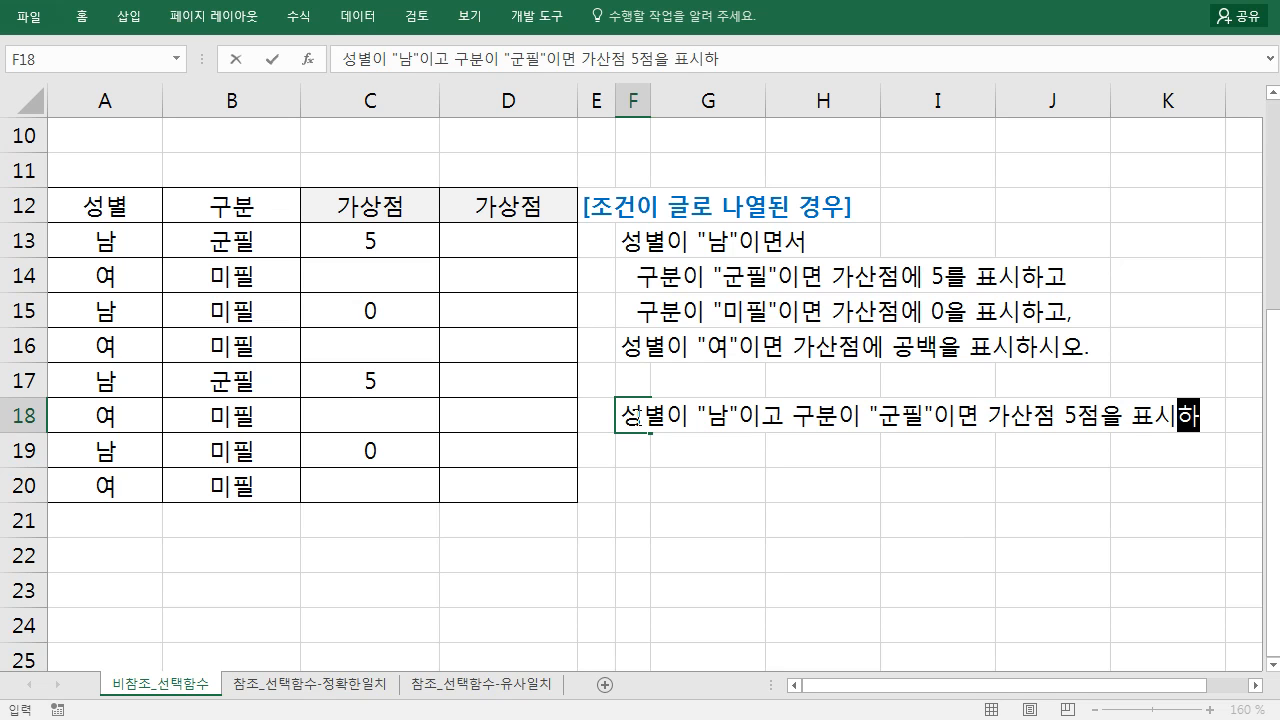
pyautogui.press('Return')
# Step: Enter the fallback condition 그렇지 않으면 공백을 표시하시오. in F19
pyautogui.write('그렇지 않으면')
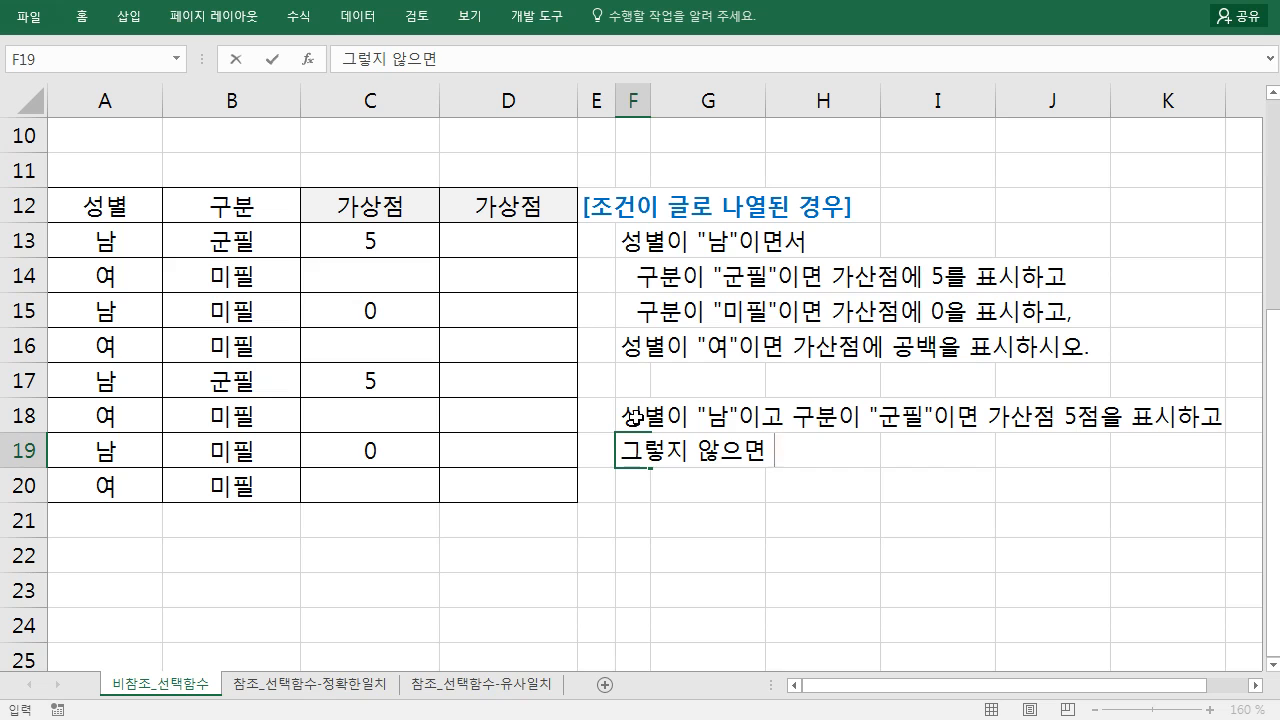
pyautogui.write('공백을 표시핫')
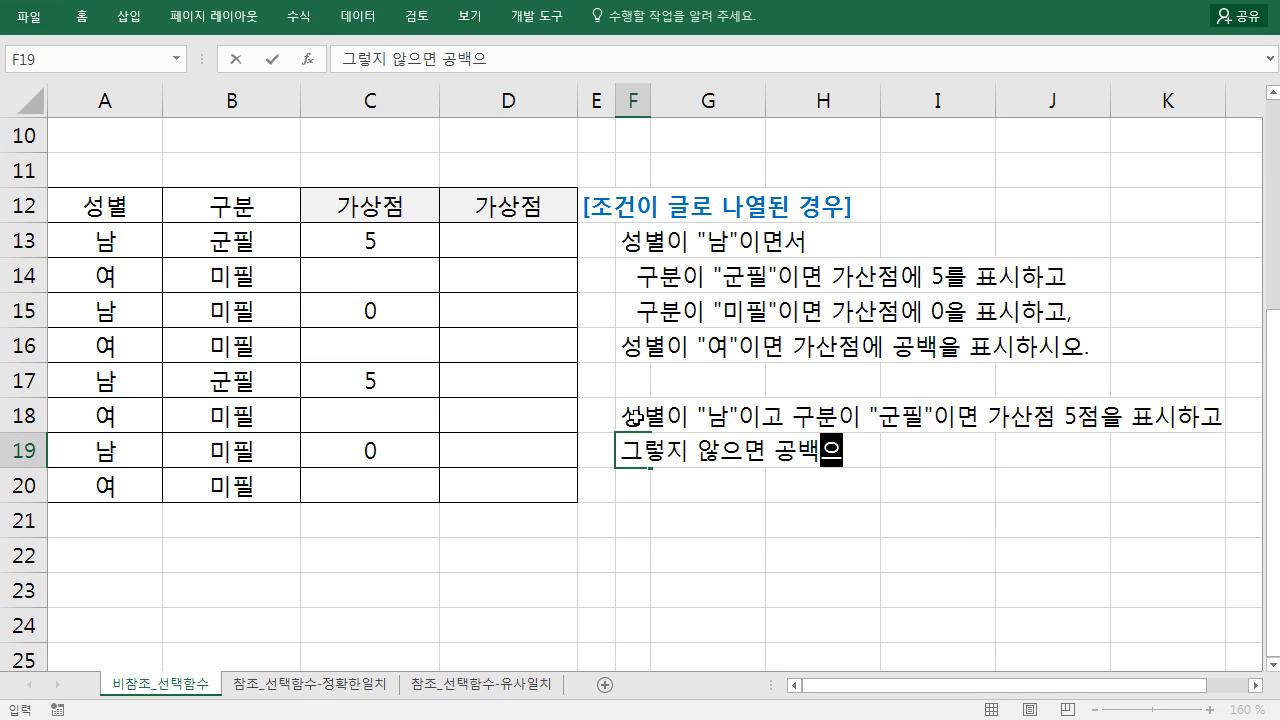
pyautogui.write('시오')
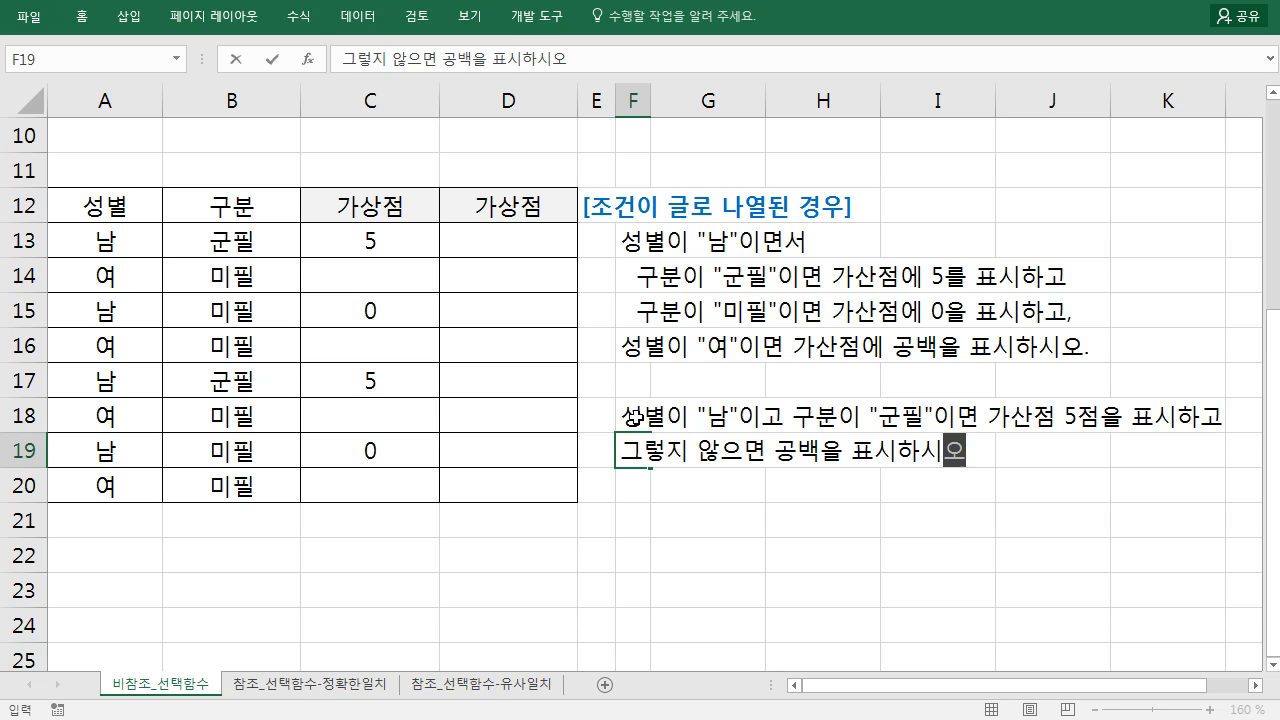
pyautogui.write('.')
pyautogui.press('Return')
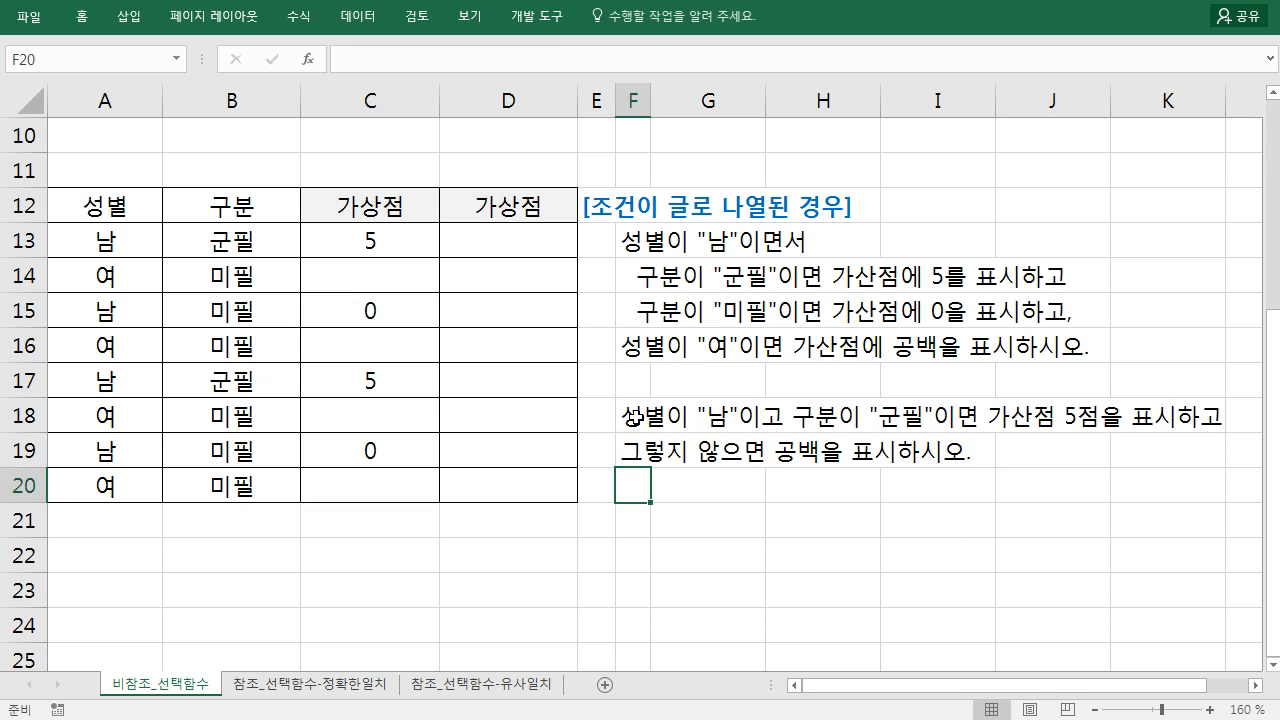
# Step: Start an IF formula in D13 whose test is an AND with A13="남" as its first condition
pyautogui.click(632, 436)
pyautogui.click(493, 246)
pyautogui.press('Delete')
pyautogui.write('\\')
pyautogui.write('=')
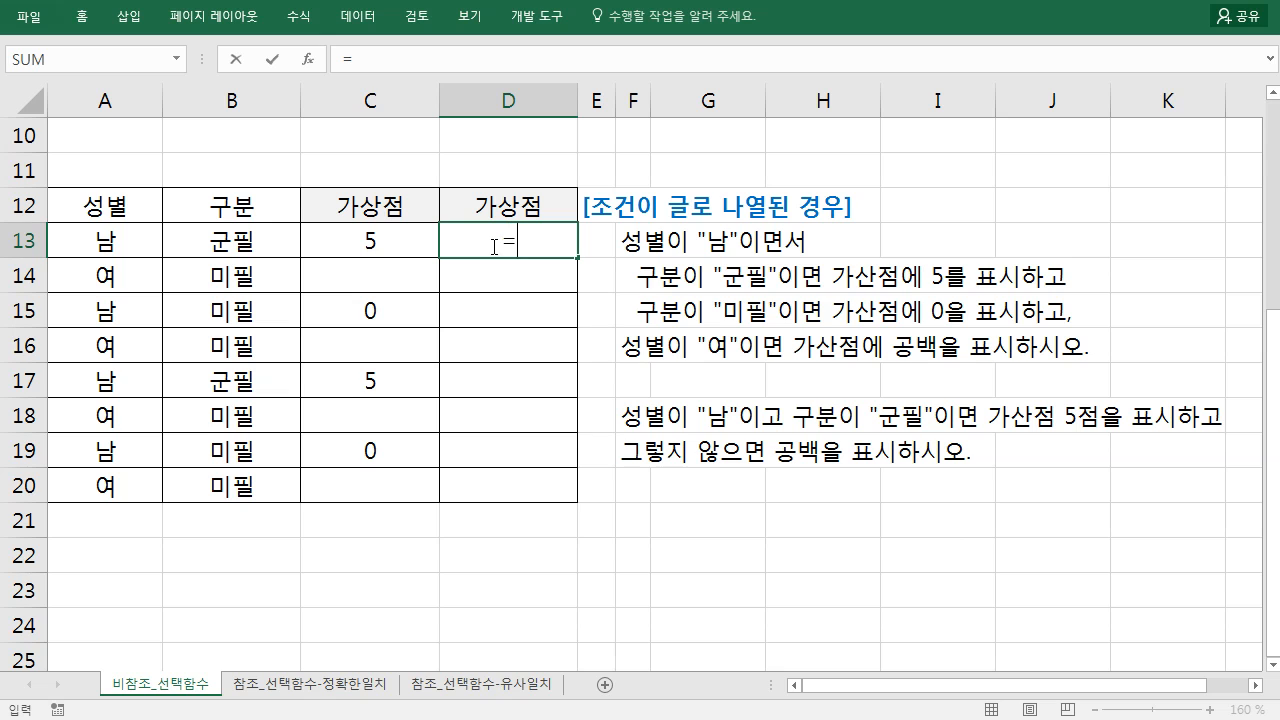
pyautogui.write('IF(')
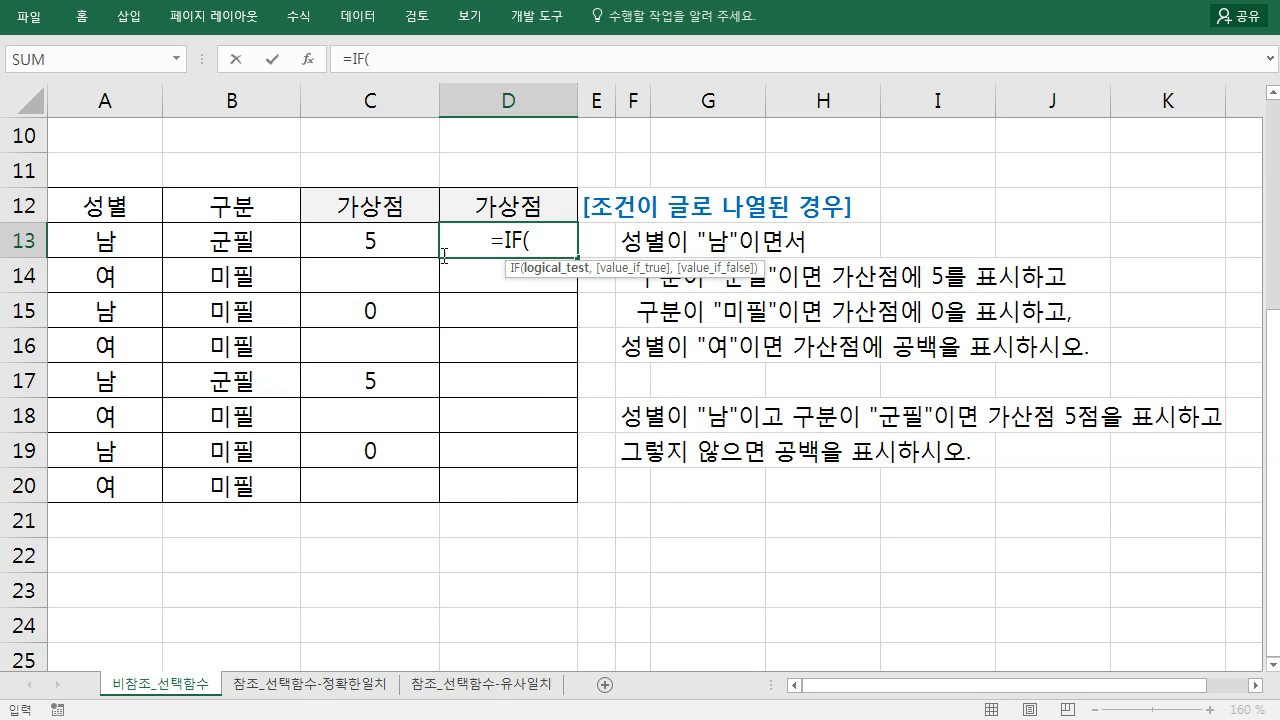
pyautogui.write('ans')
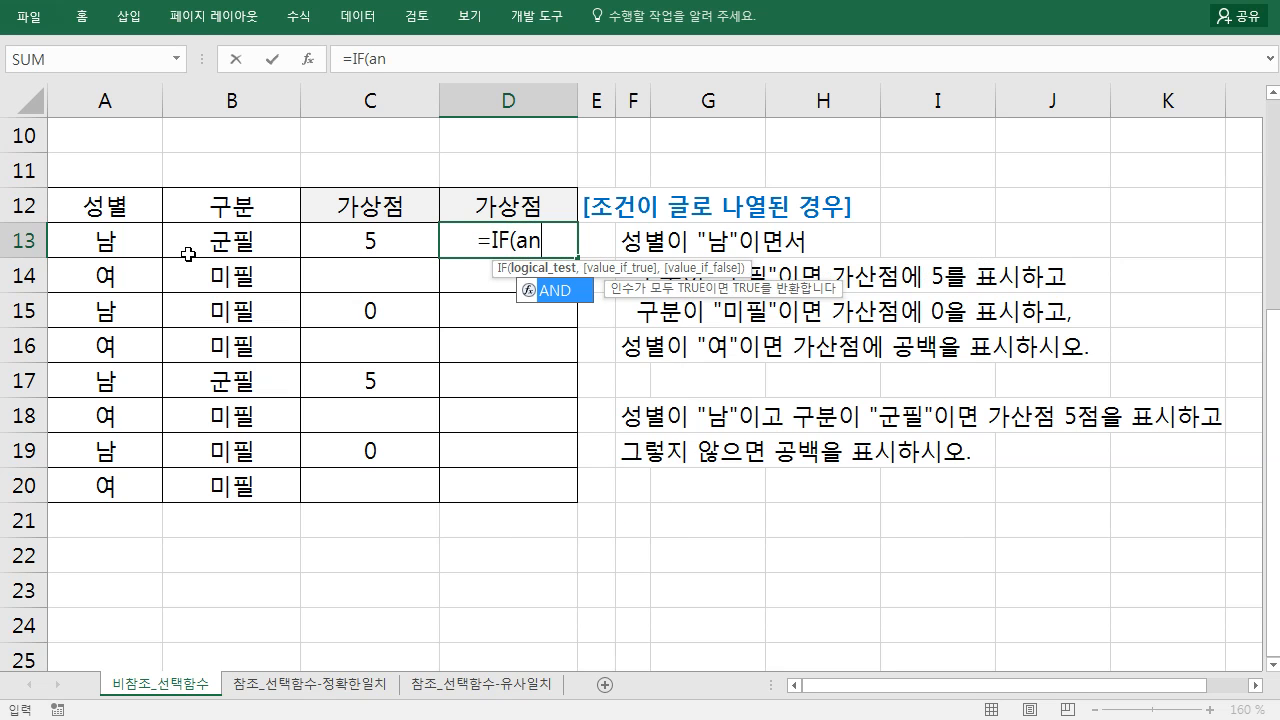
pyautogui.press('BackSpace')
pyautogui.write('d(')
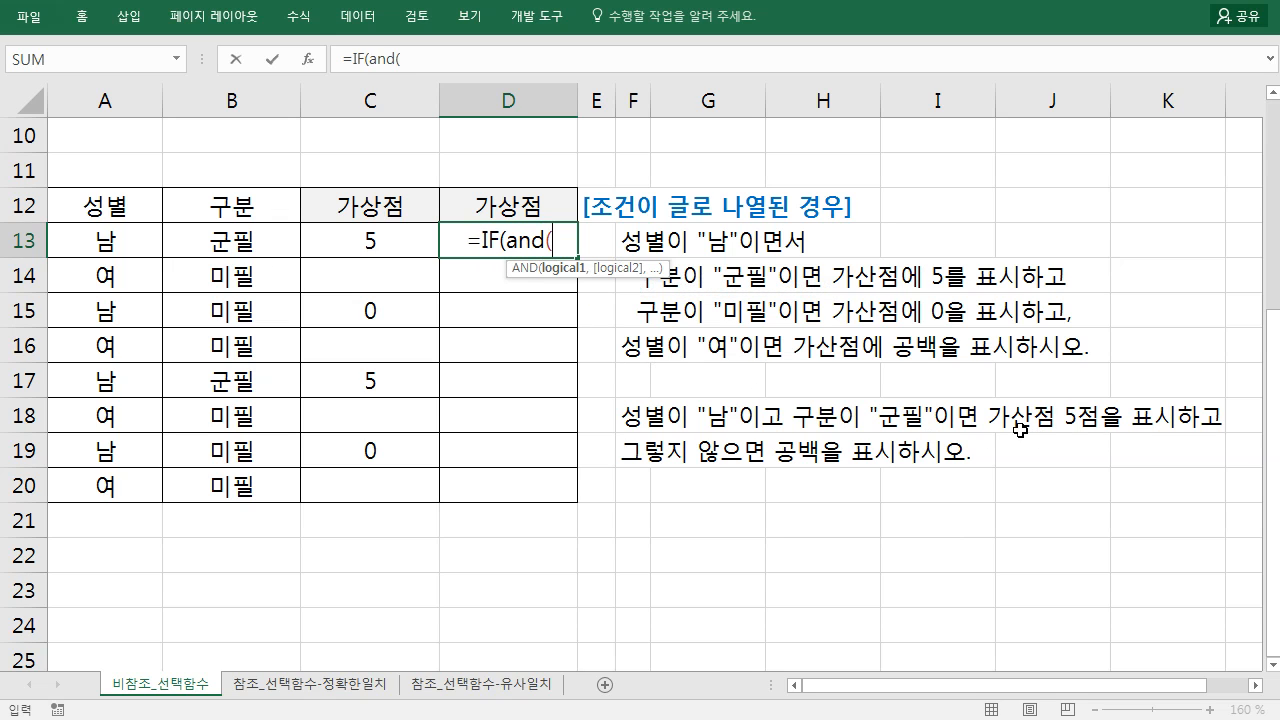
pyautogui.click(125, 247)
pyautogui.write('="남')
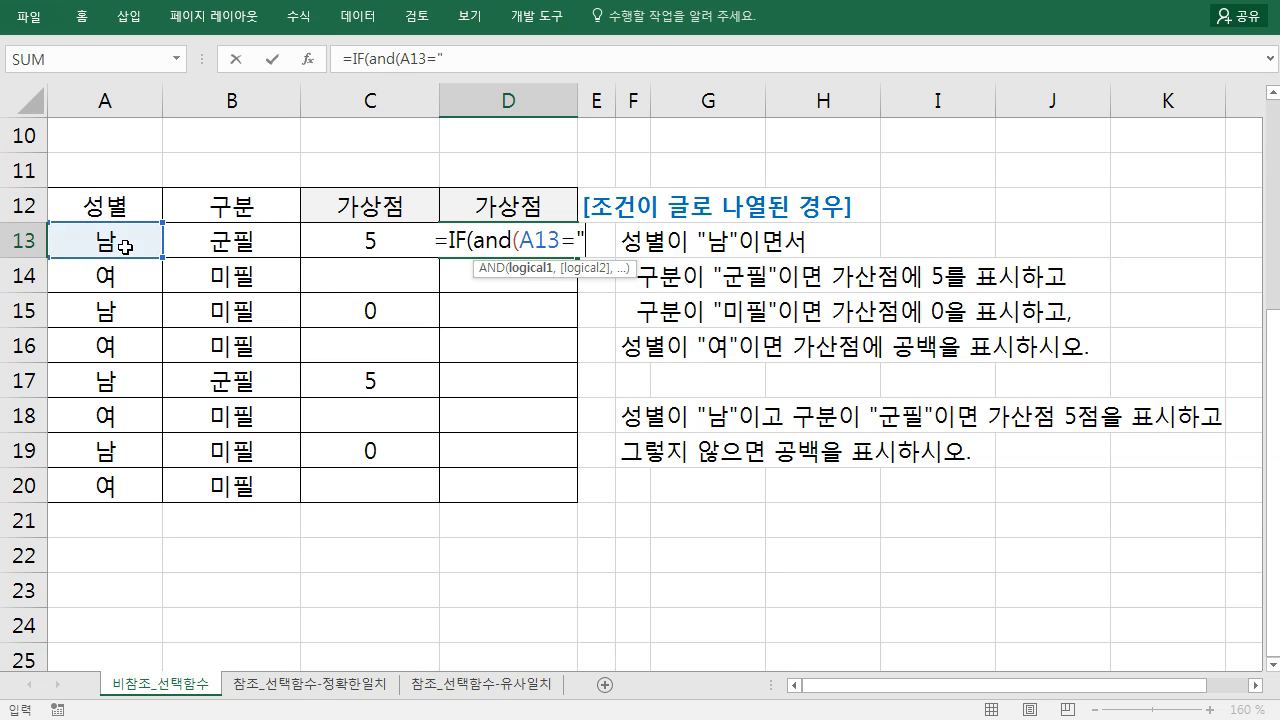
pyautogui.write('",')
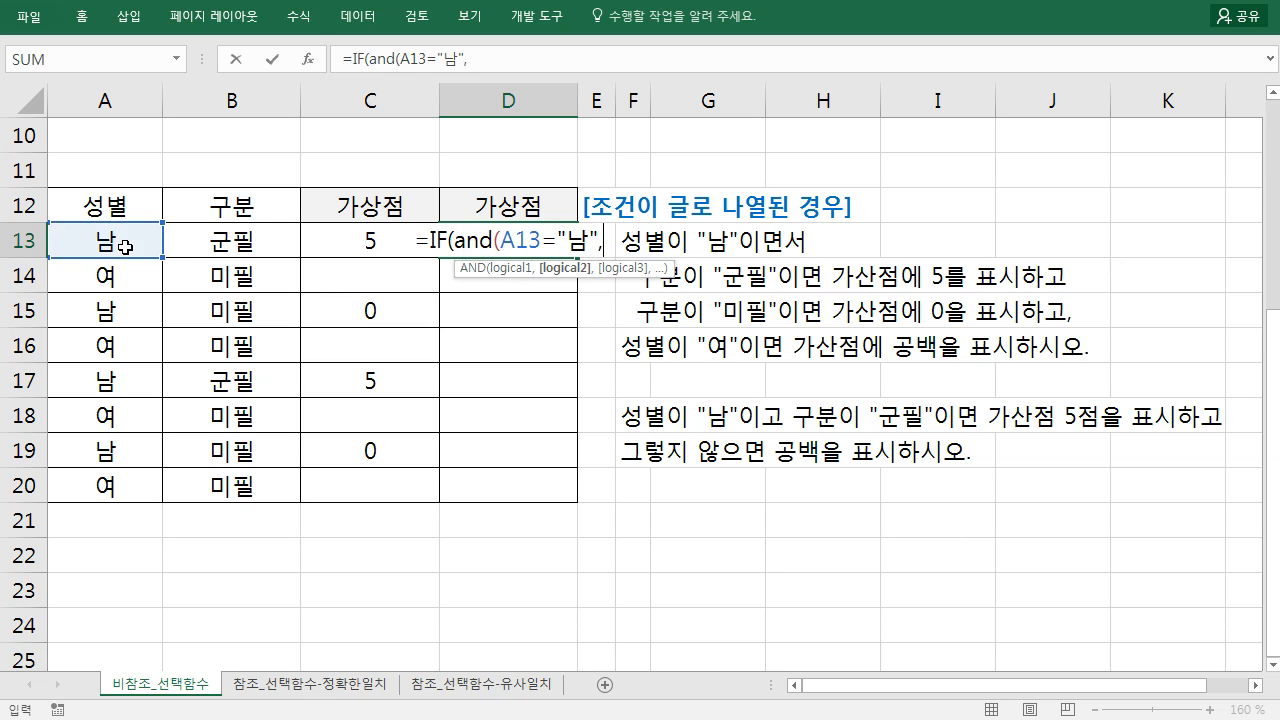
# Step: Finish the D13 formula with B13="군필" as second AND condition, 5 if true and 0 if false, and fill it down to D20
pyautogui.click(220, 243)
pyautogui.write('="군필')
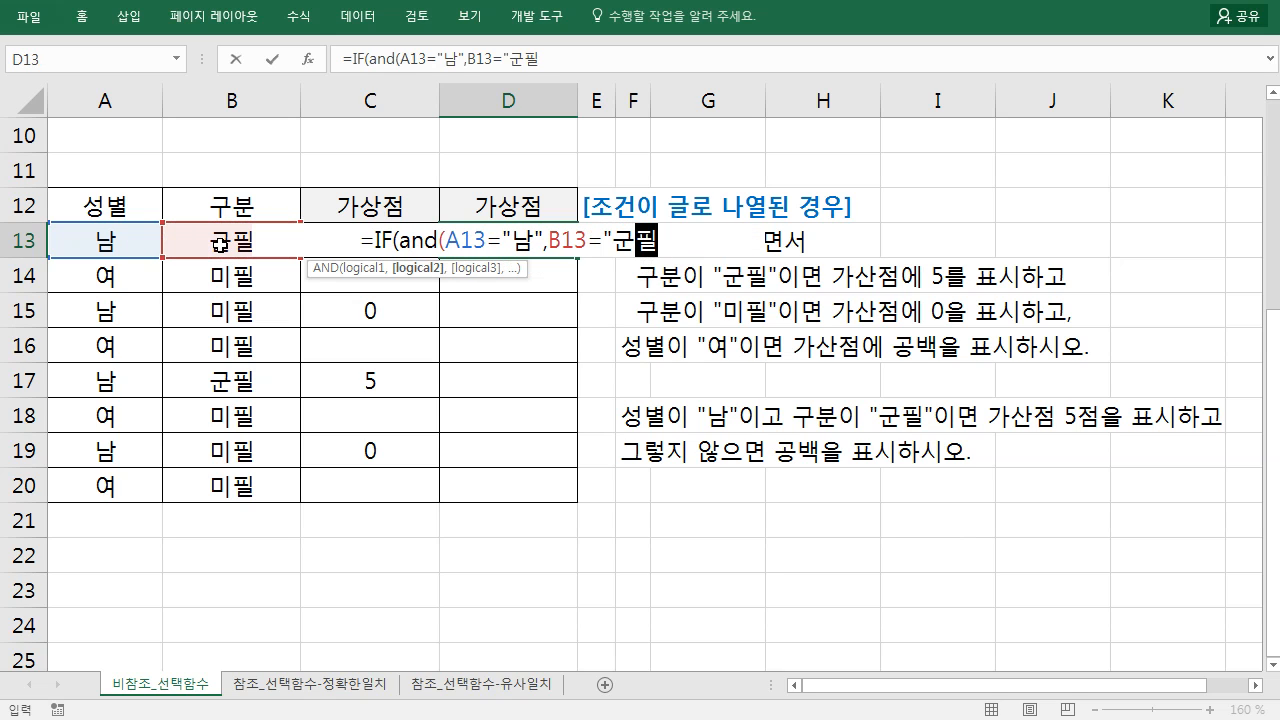
pyautogui.write('"),5,0')
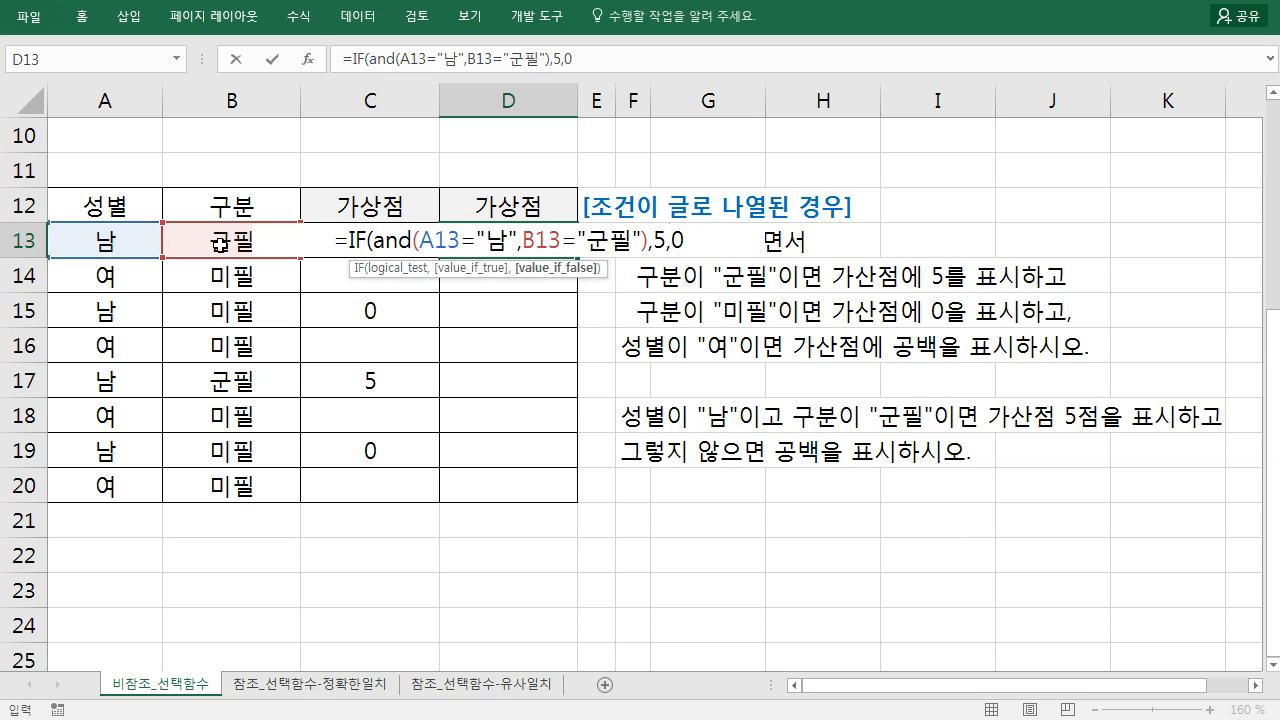
pyautogui.press('Return')
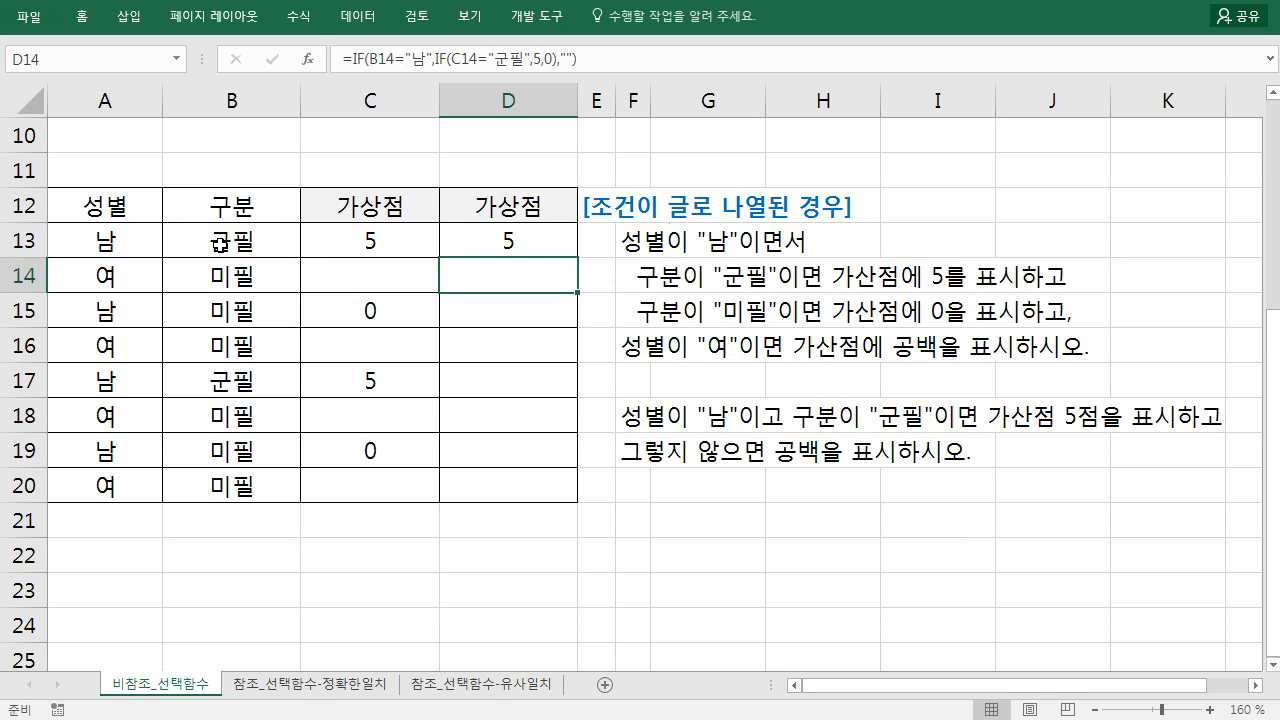
pyautogui.click(524, 242)
pyautogui.moveTo(577, 258); pyautogui.dragTo(571, 496)
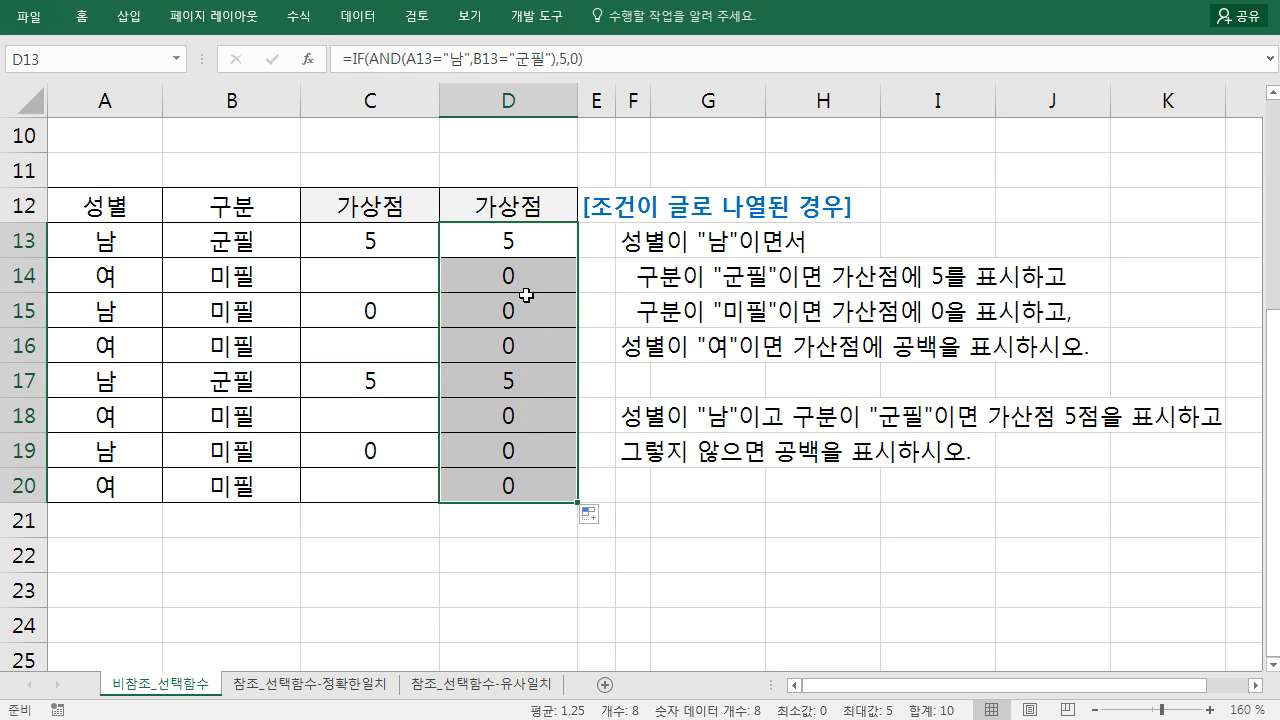
pyautogui.click(386, 281)
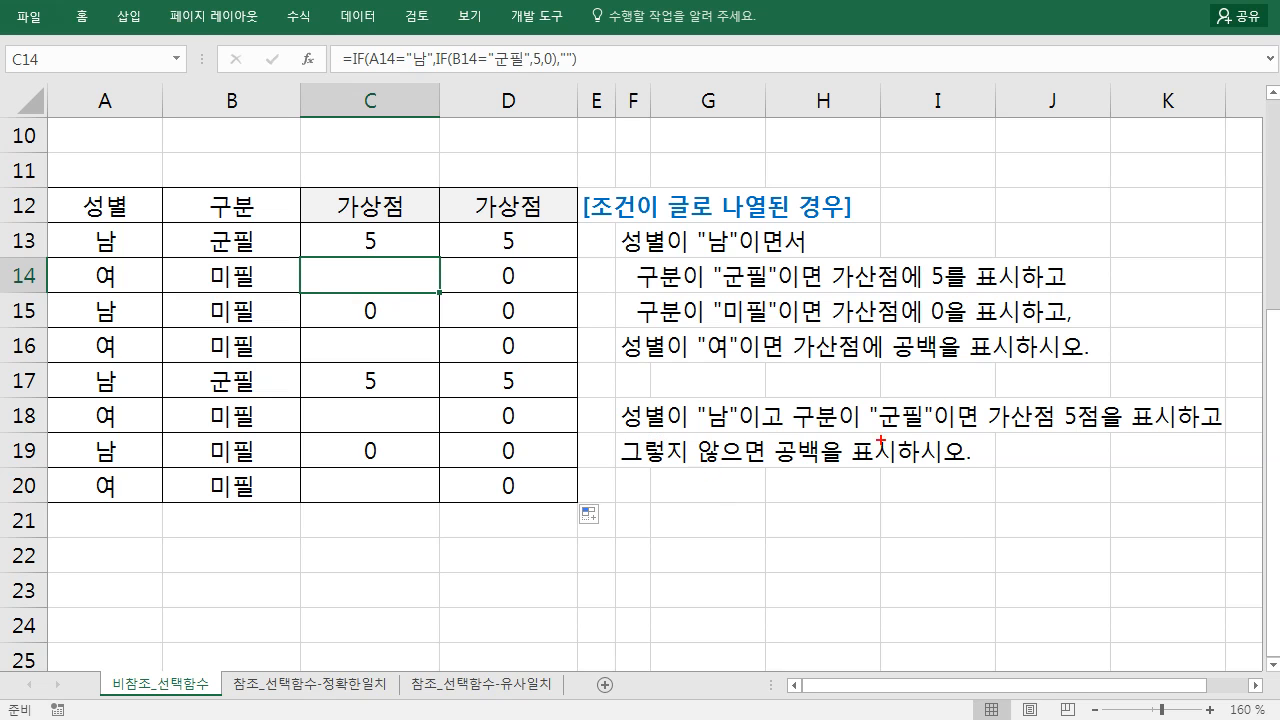
pyautogui.moveTo(1062, 399); pyautogui.dragTo(1098, 435)
pyautogui.moveTo(774, 437); pyautogui.dragTo(822, 470)
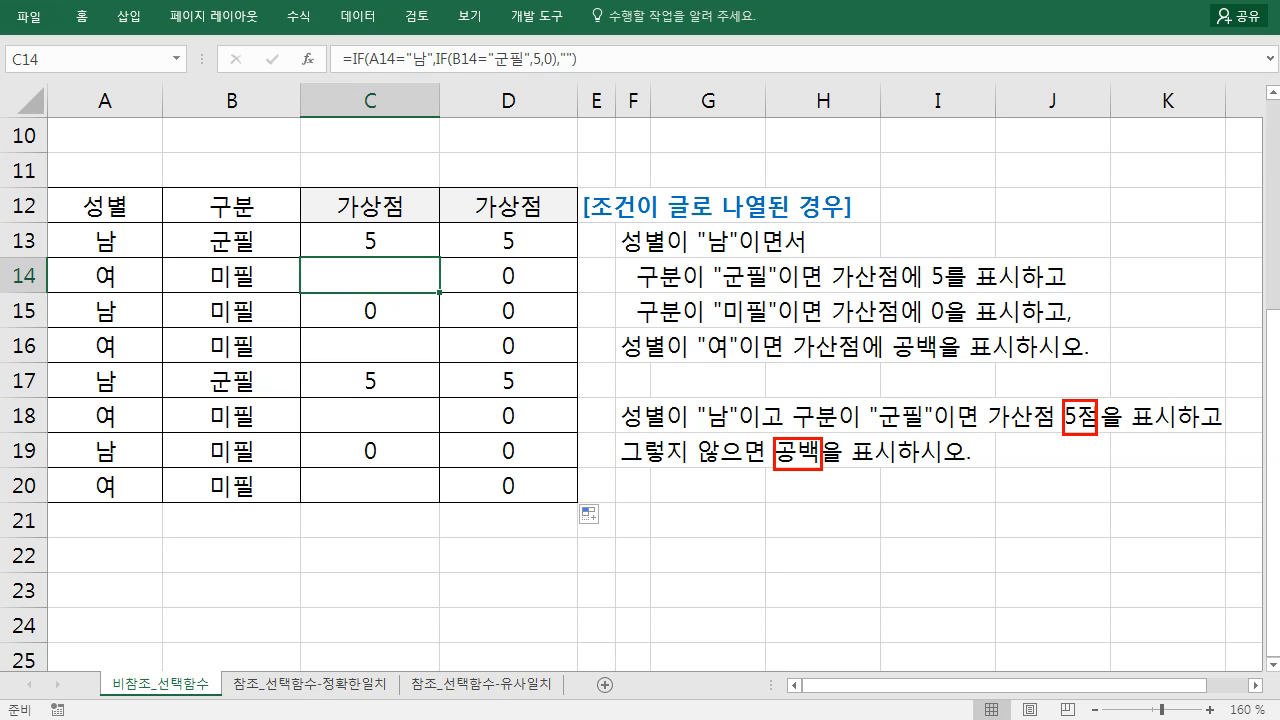
pyautogui.press('Escape')
# Step: Insert 가산점에 before 공백을 in F19 so the text reads 그렇지 않으면 가산점에 공백을 표시하시오
pyautogui.doubleClick(632, 455)
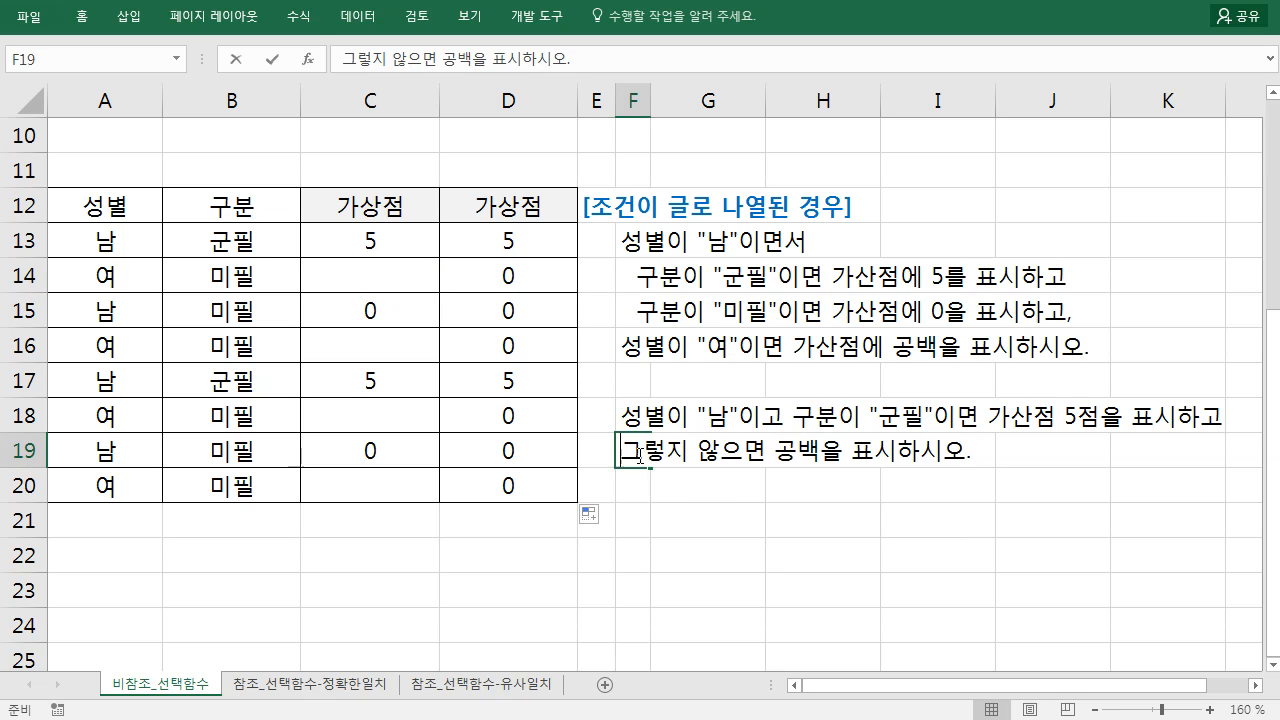
pyautogui.click(784, 462)
pyautogui.write('가산점ㅂ에')
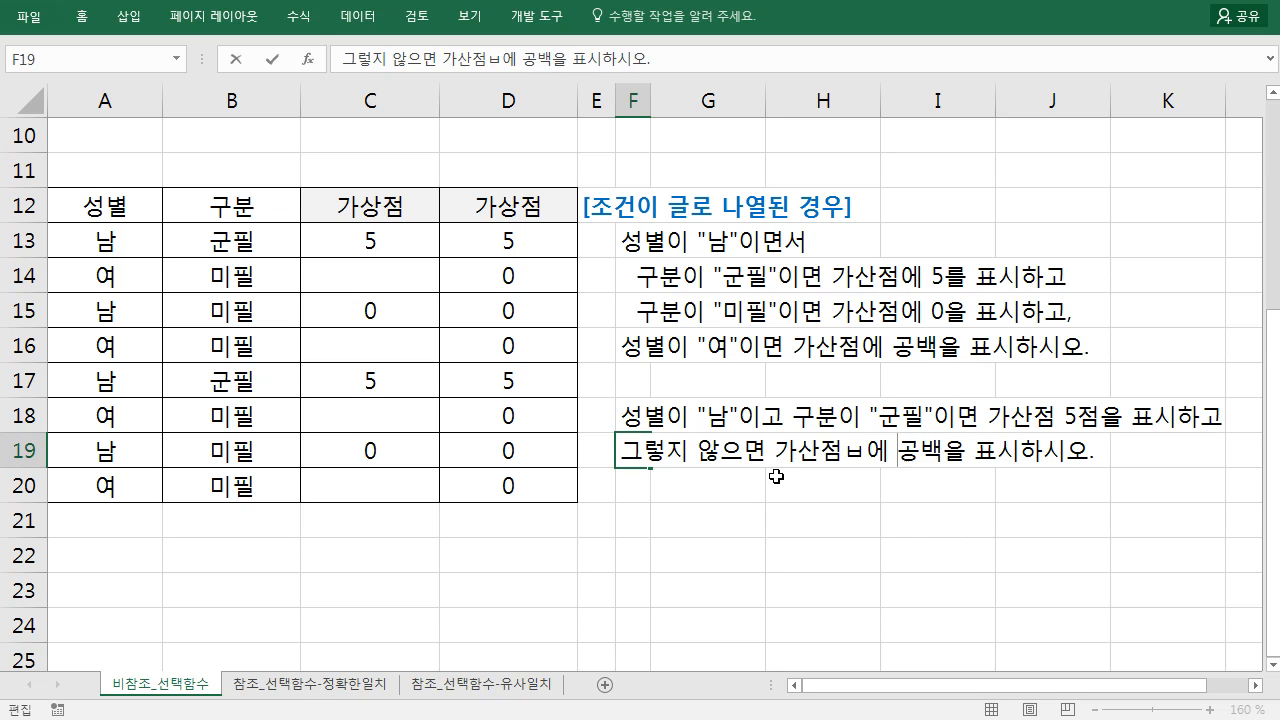
pyautogui.press('BackSpace')
pyautogui.press('BackSpace')
pyautogui.press('BackSpace')
pyautogui.write('에')
pyautogui.press('Return')
pyautogui.press('Up')
pyautogui.press('F2')
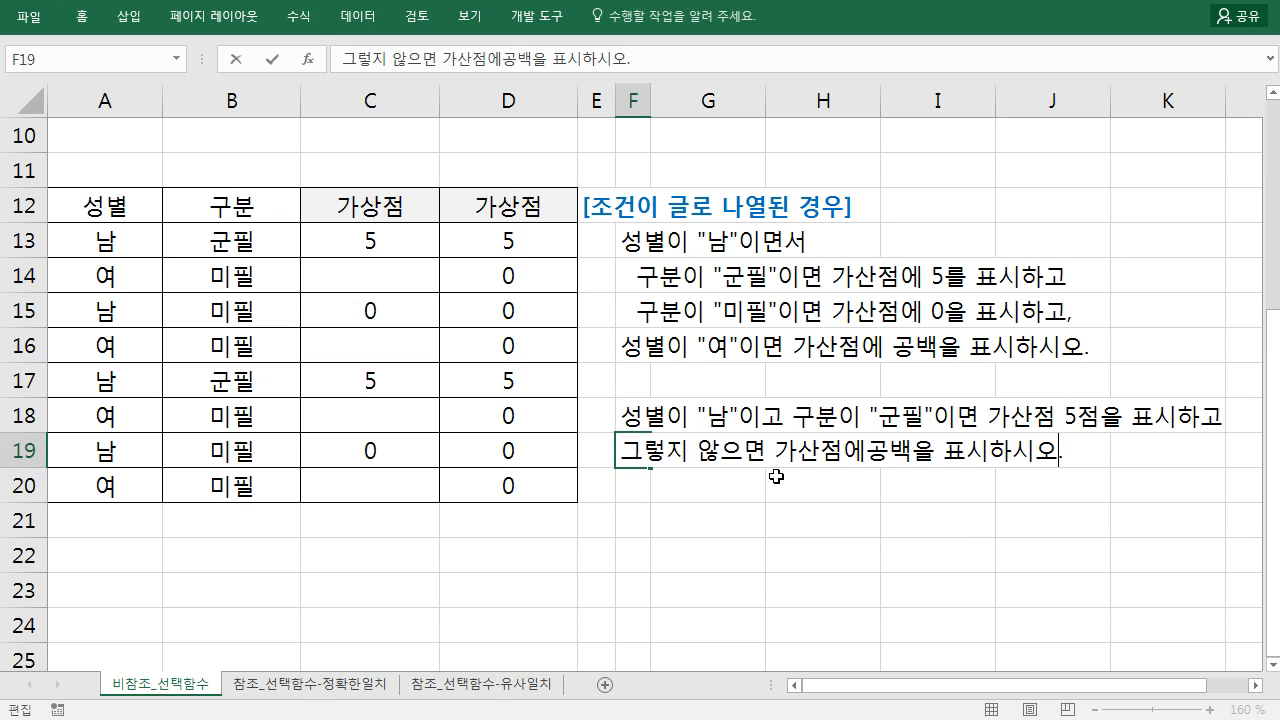
pyautogui.press('Return')
# Step: Change 가산점 to 가산점에 in the F18 condition text, before 5점을 표시하고
pyautogui.press('Up')
pyautogui.press('Up')
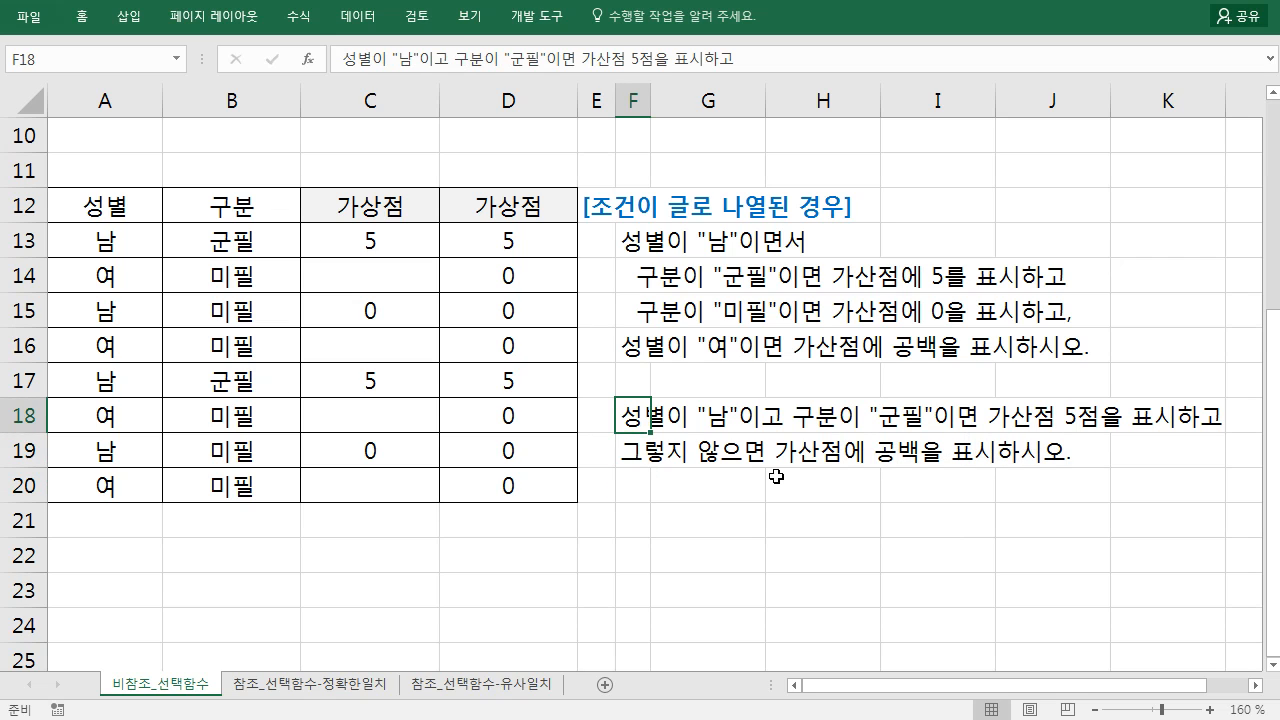
pyautogui.press('F2')
pyautogui.press('Left')
pyautogui.press('Left')
pyautogui.press('Left')
pyautogui.press('Left')
pyautogui.press('Left')
pyautogui.press('Left')
pyautogui.press('Left')
pyautogui.press('Left')
pyautogui.press('Left')
pyautogui.write('에')
pyautogui.press('Return')
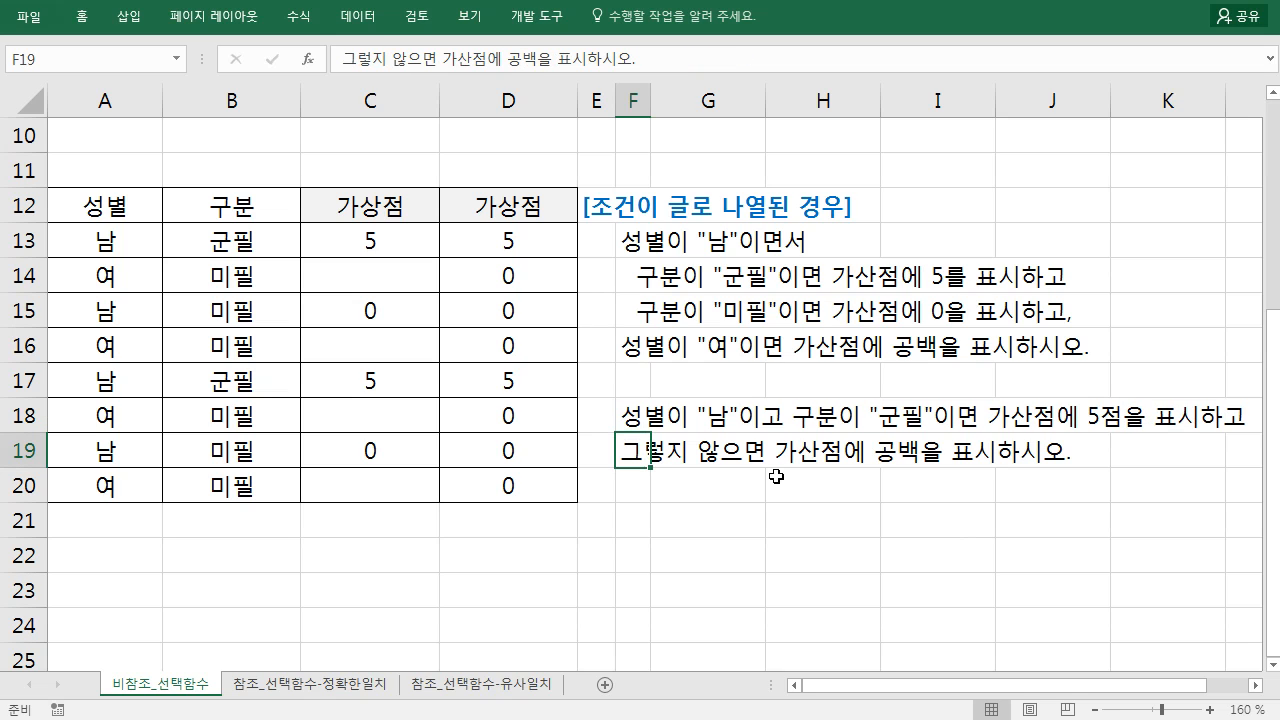
# Step: Review the nested IF in B2 and compare the 가상점 formulas in C13 and D13 with the written conditions beside the table
pyautogui.click(633, 243)
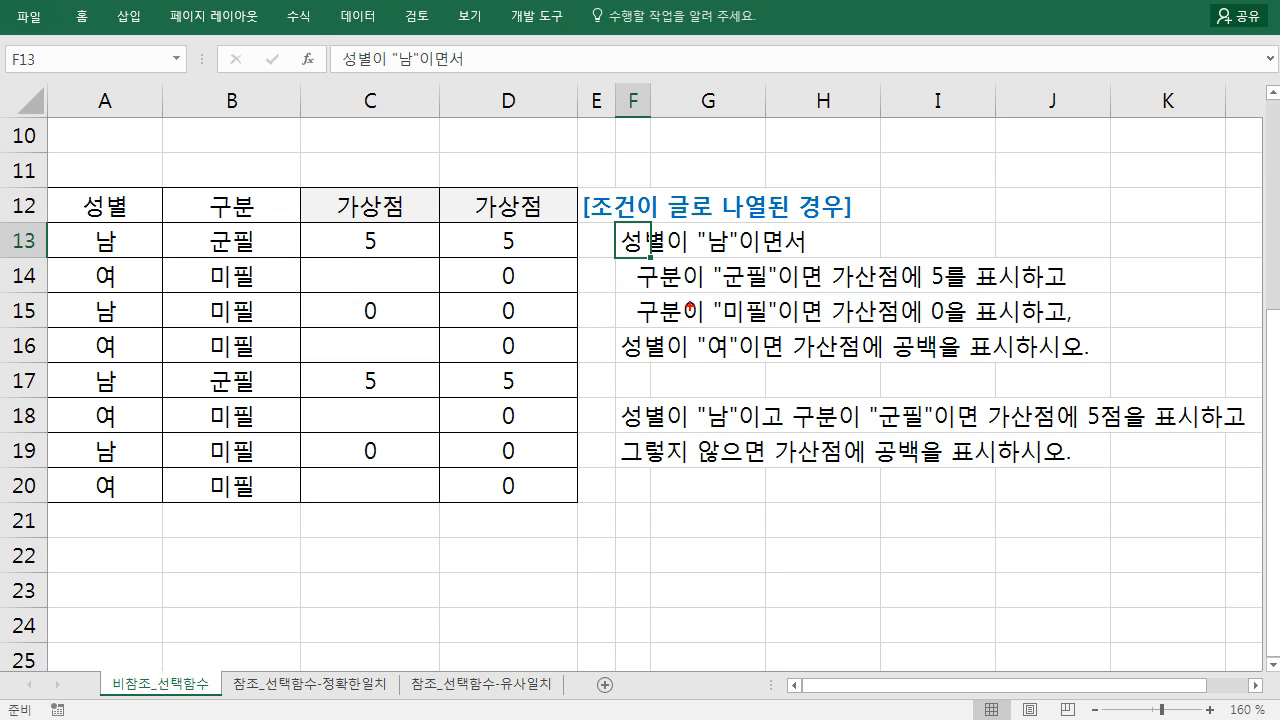
pyautogui.moveTo(634, 258)
pyautogui.mouseDown()
pyautogui.moveTo(654, 280)
pyautogui.moveTo(1077, 331)
pyautogui.mouseUp()
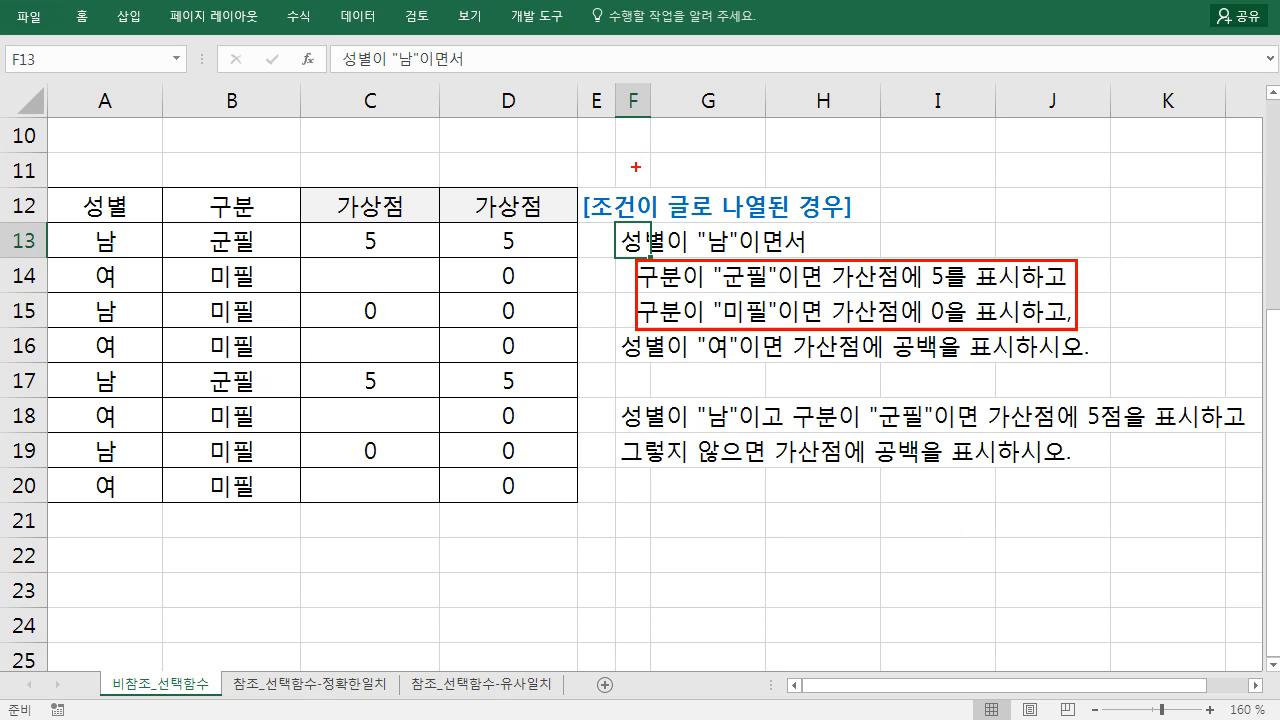
pyautogui.scroll(3, 609, 294)
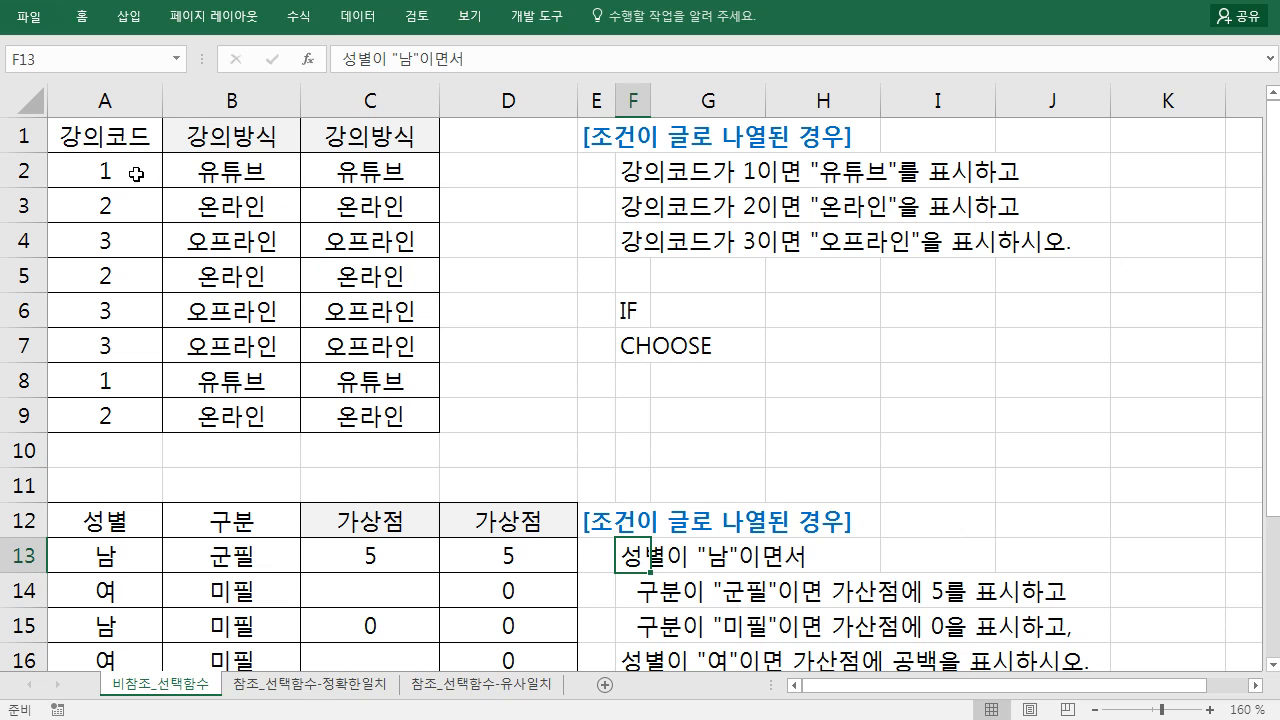
pyautogui.click(136, 174)
pyautogui.doubleClick(218, 172)
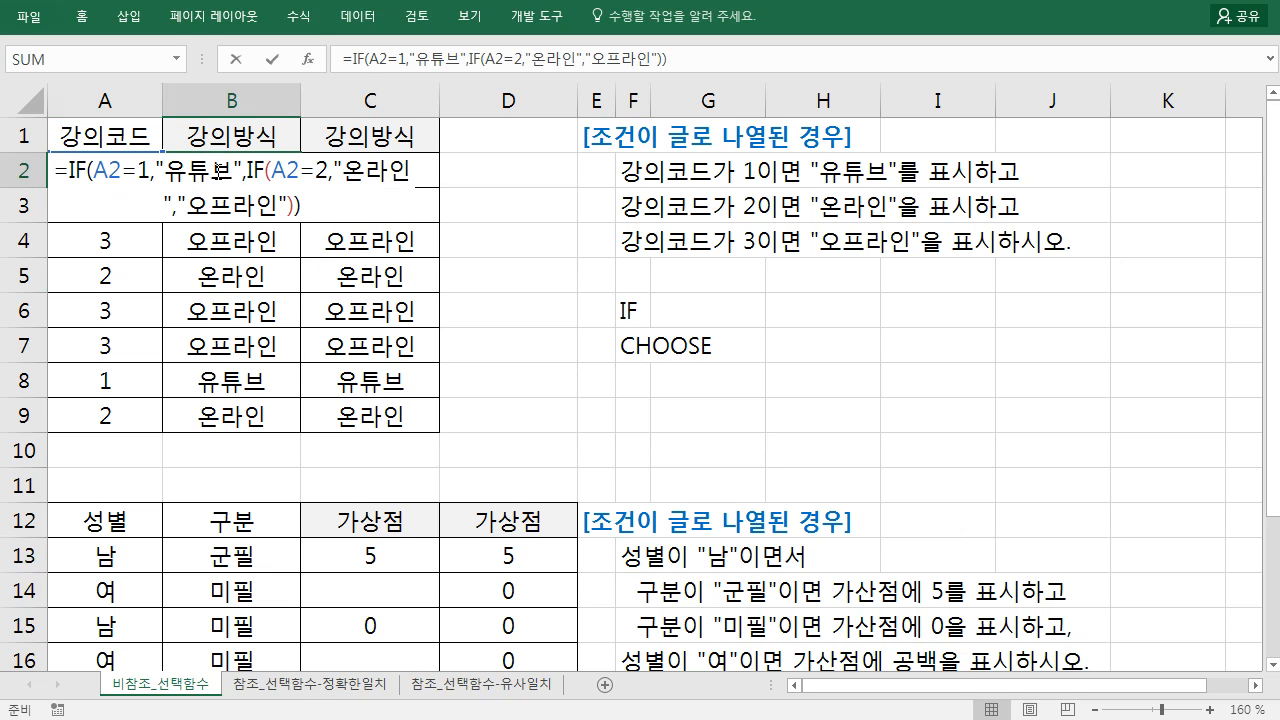
pyautogui.press('Escape')
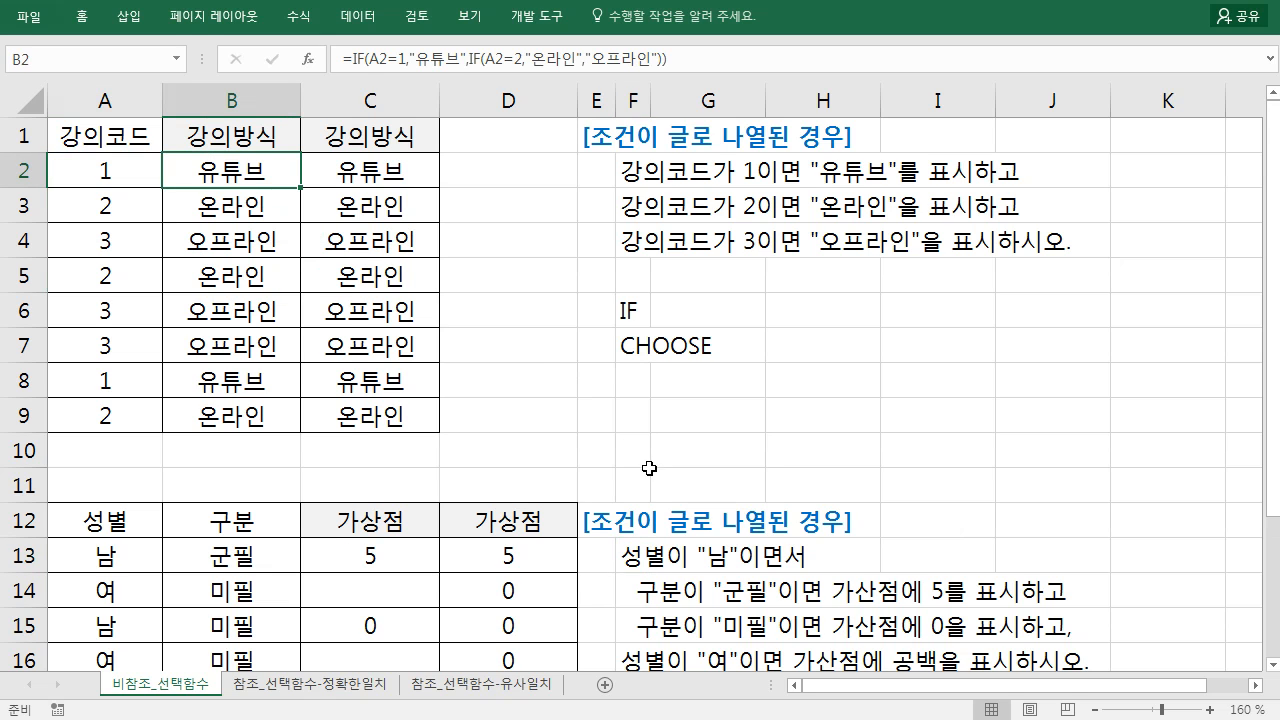
pyautogui.scroll(-2, 649, 468)
pyautogui.click(644, 381)
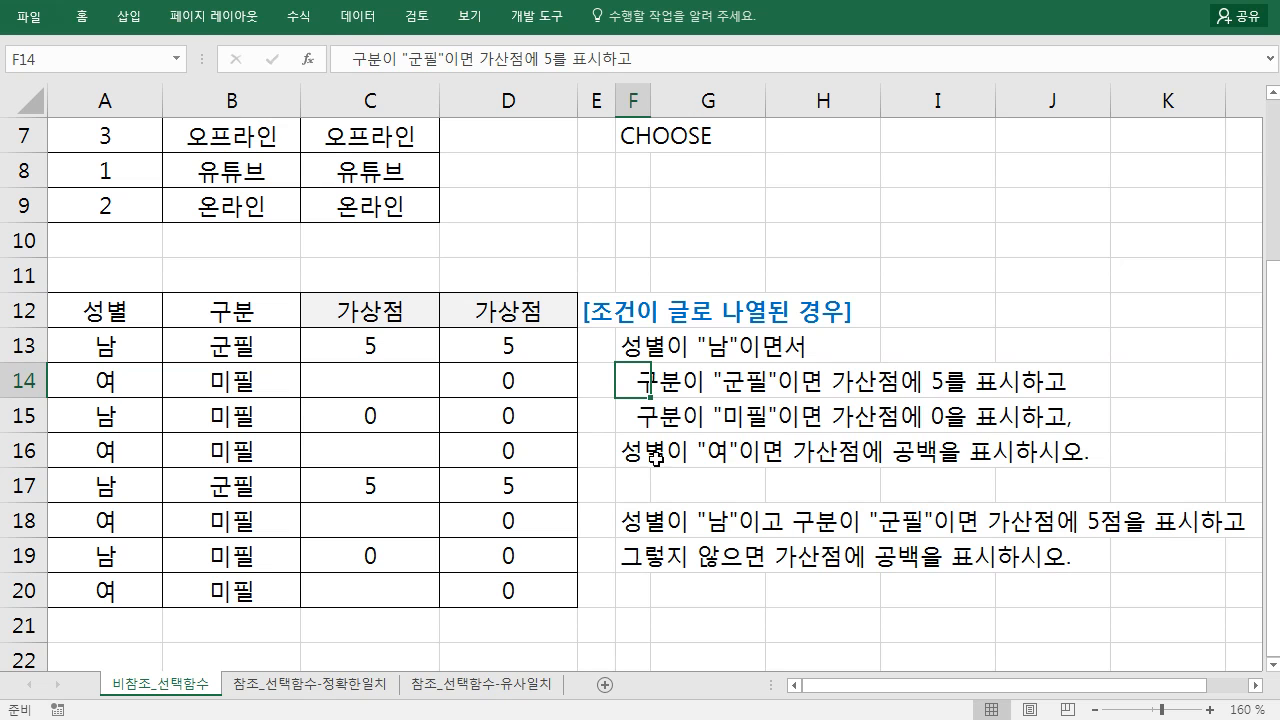
pyautogui.doubleClick(418, 352)
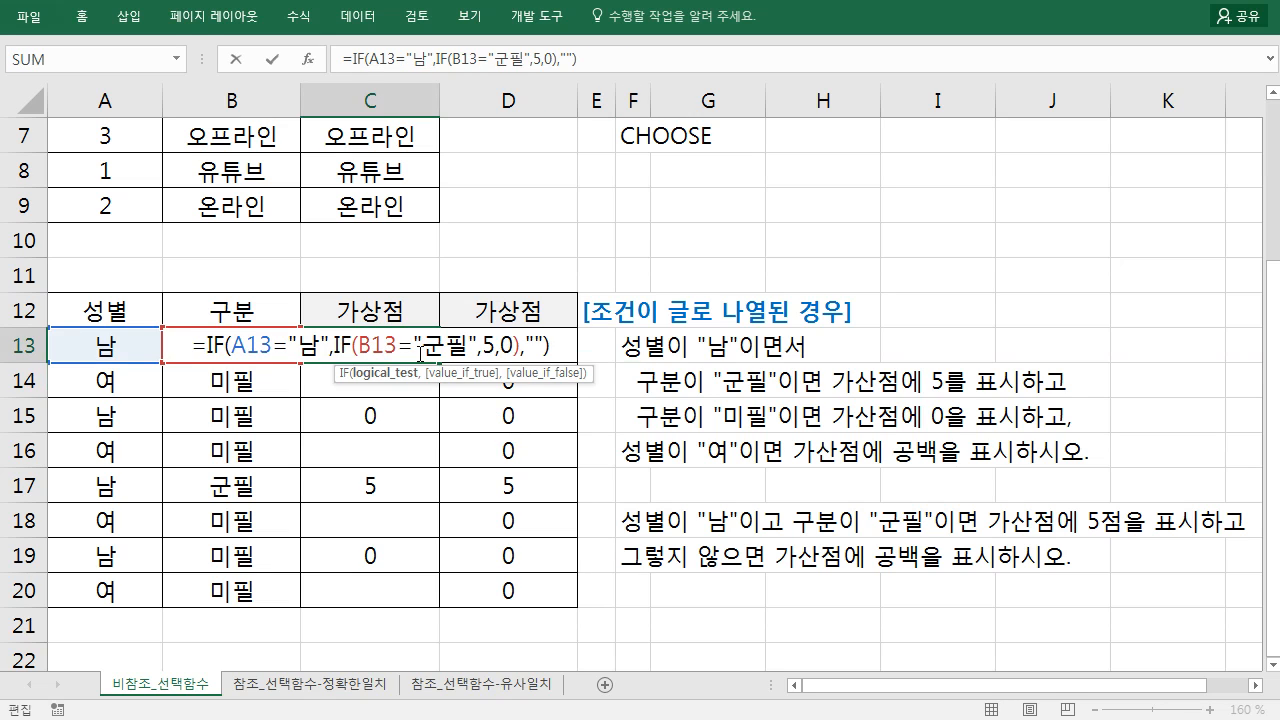
pyautogui.press('Escape')
pyautogui.doubleClick(497, 352)
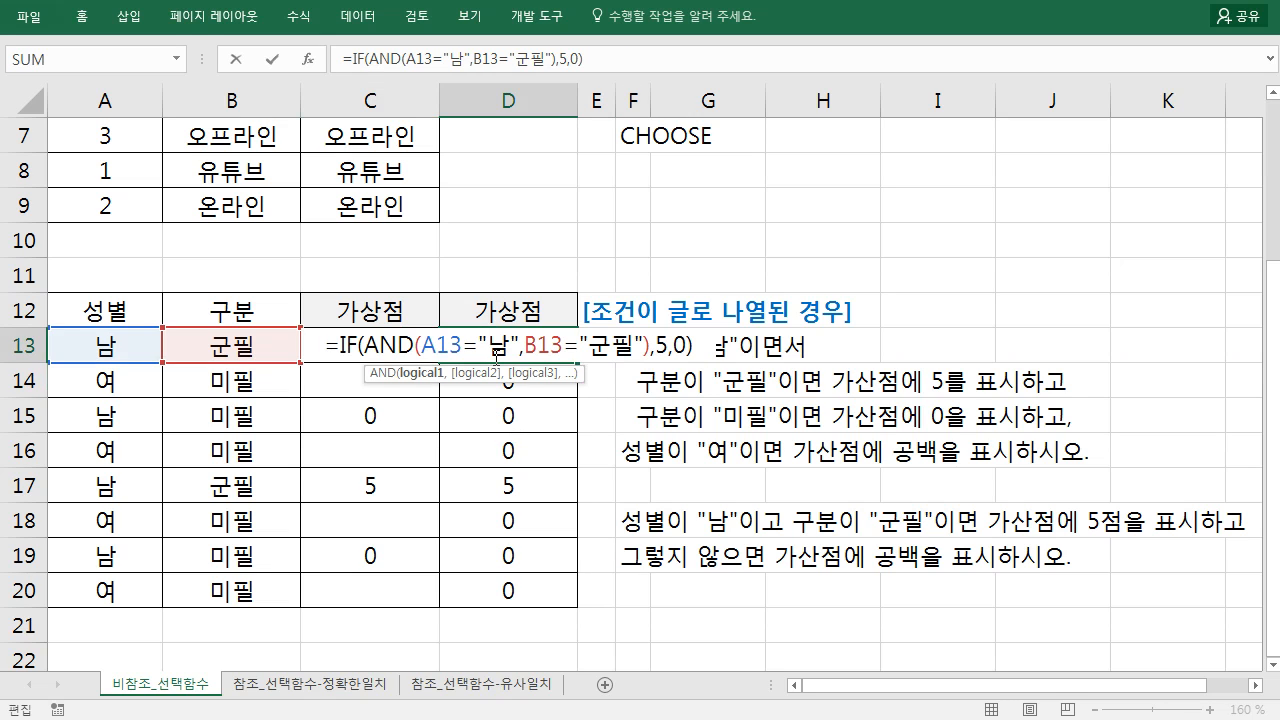
pyautogui.press('Escape')
pyautogui.click(436, 378)
pyautogui.click(510, 381)
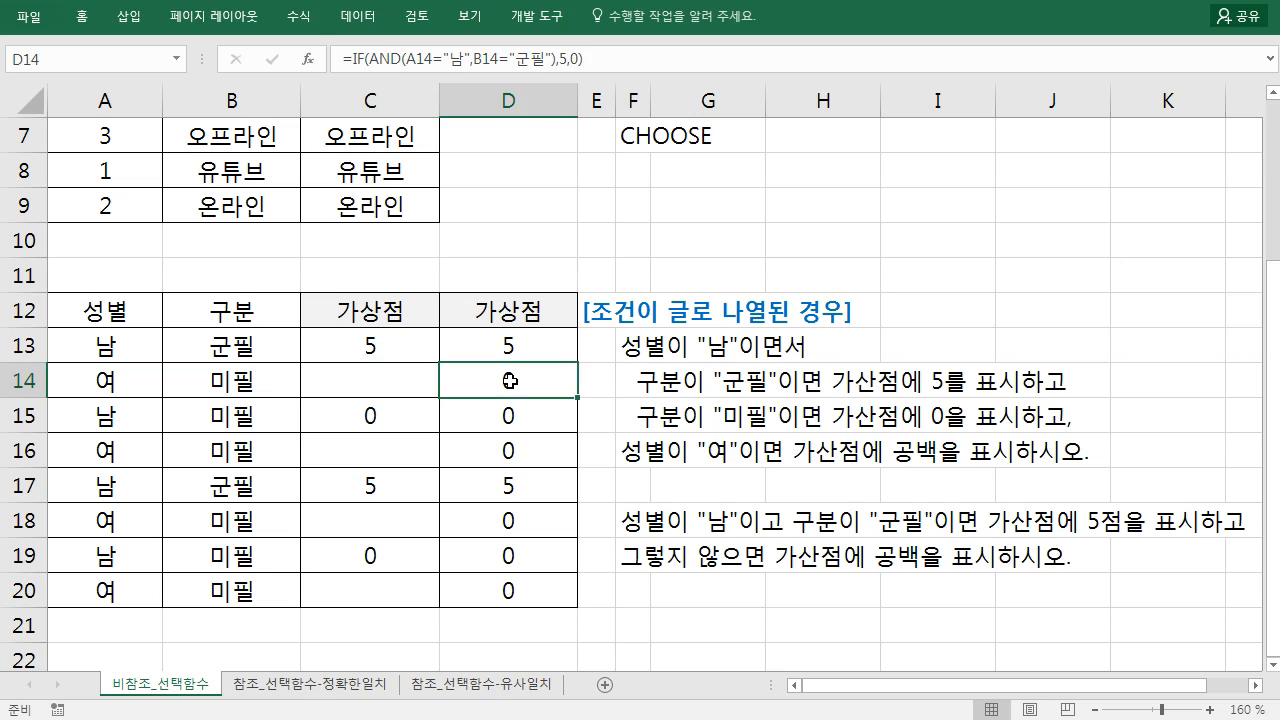
pyautogui.moveTo(630, 350); pyautogui.dragTo(676, 443)
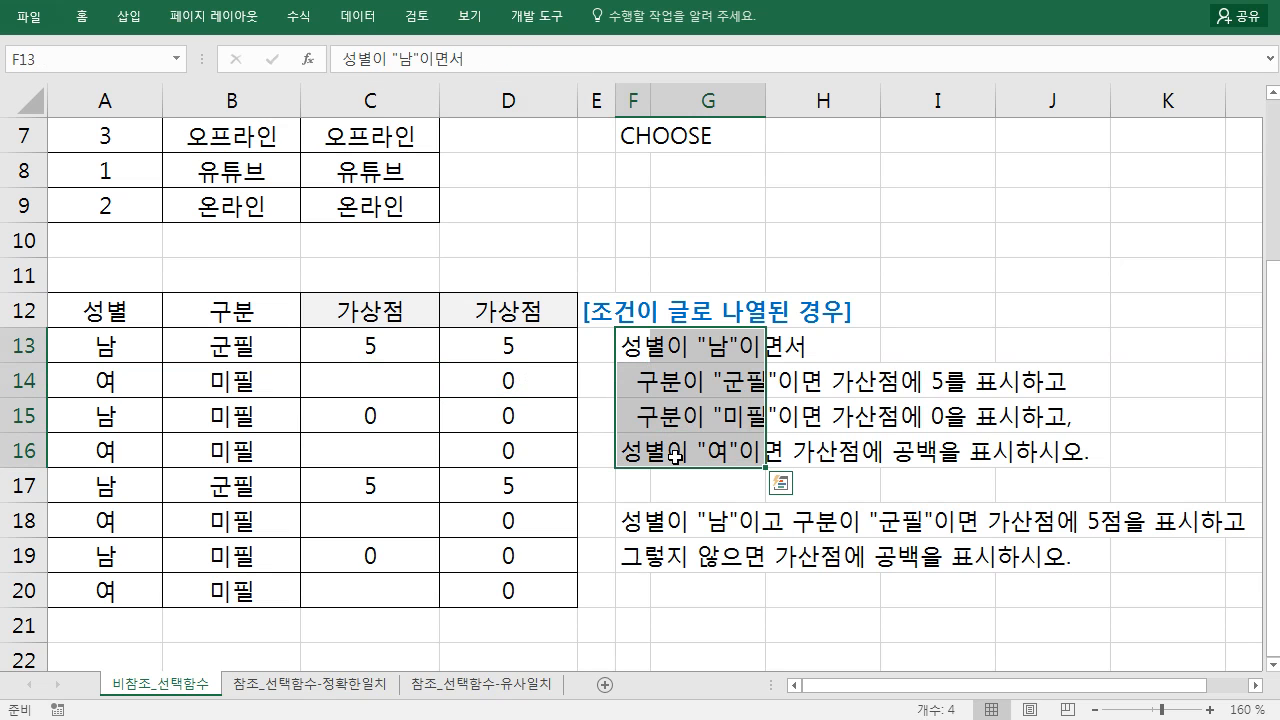
pyautogui.moveTo(632, 345); pyautogui.dragTo(730, 444)
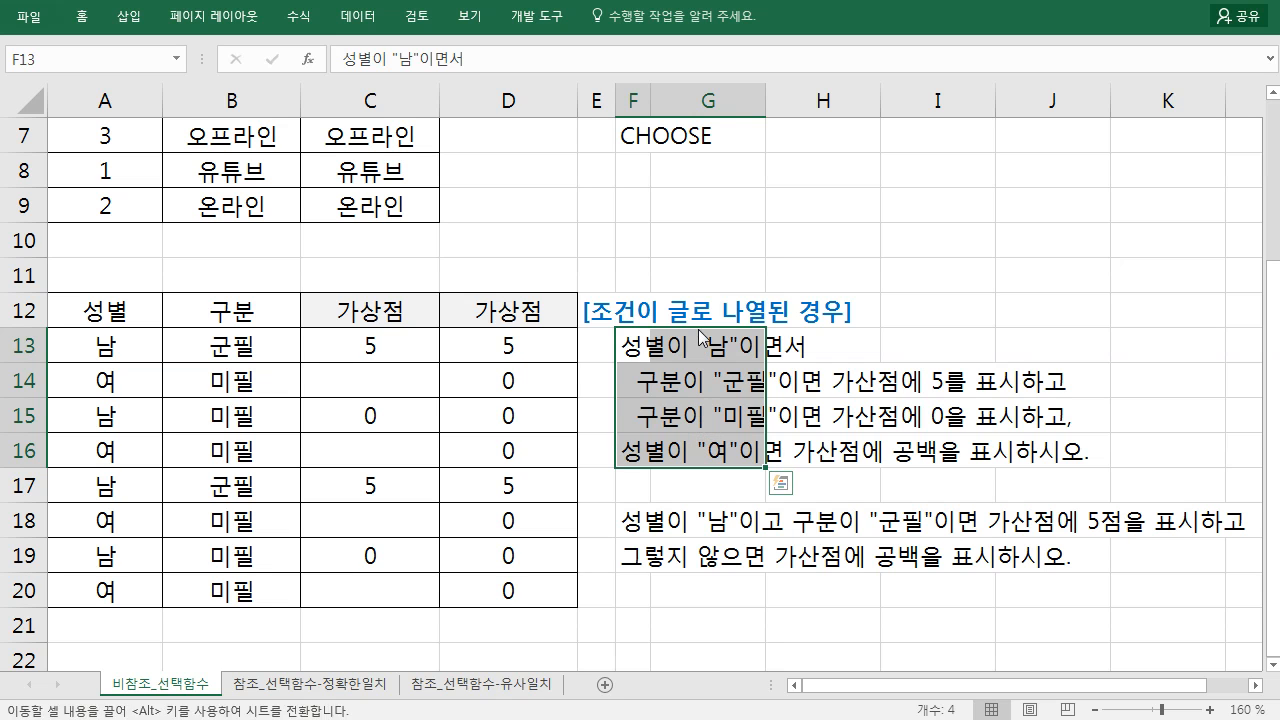
pyautogui.scroll(1, 697, 376)
pyautogui.scroll(2, 697, 376)
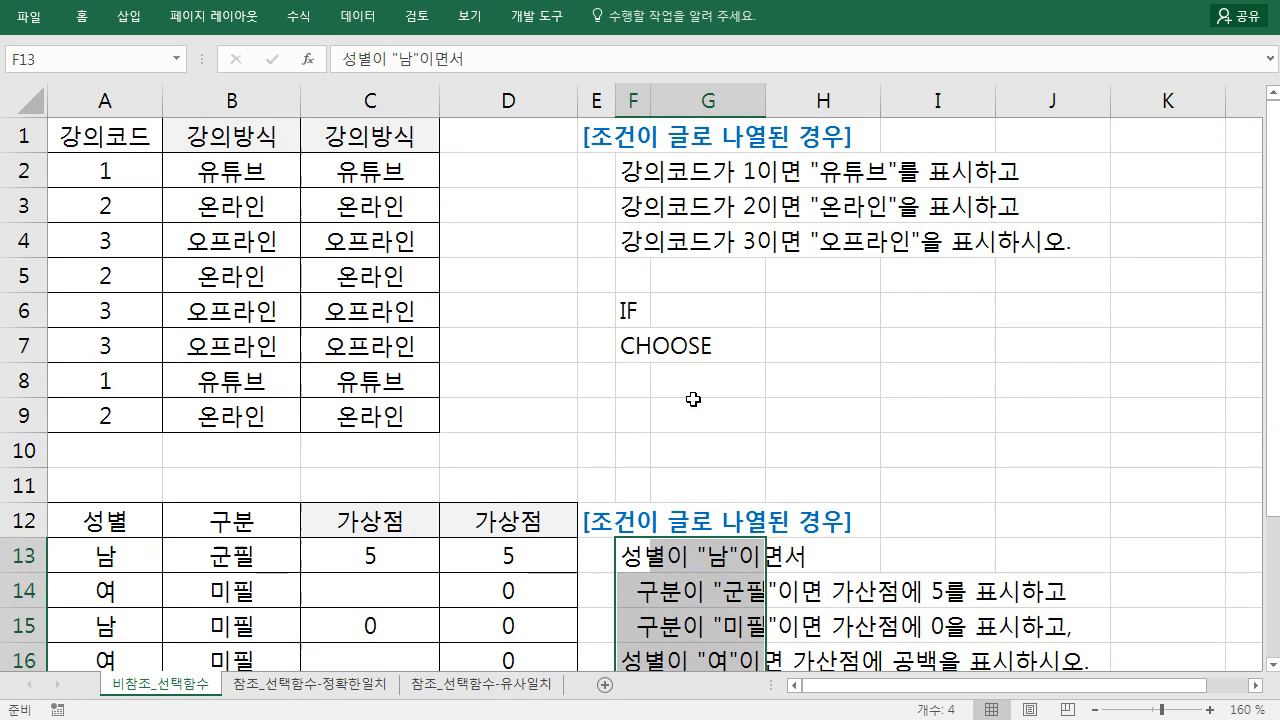
pyautogui.click(694, 404)
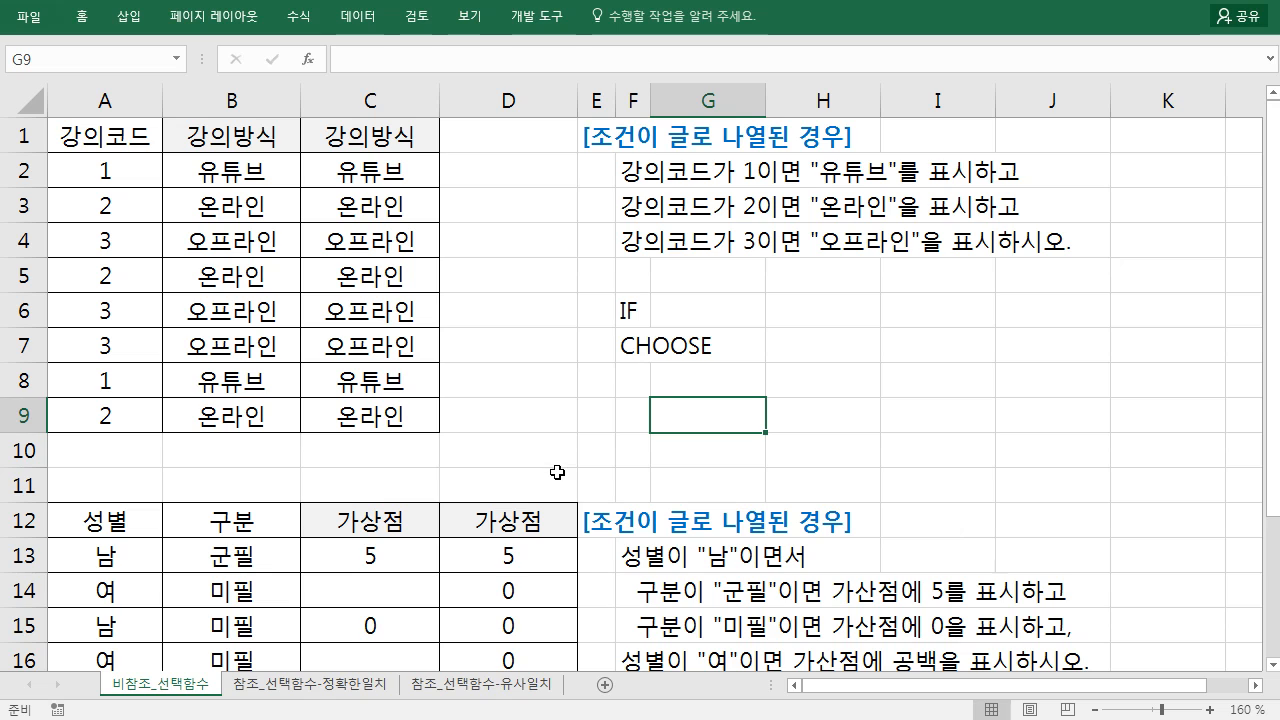
pyautogui.moveTo(636, 322); pyautogui.dragTo(637, 340)
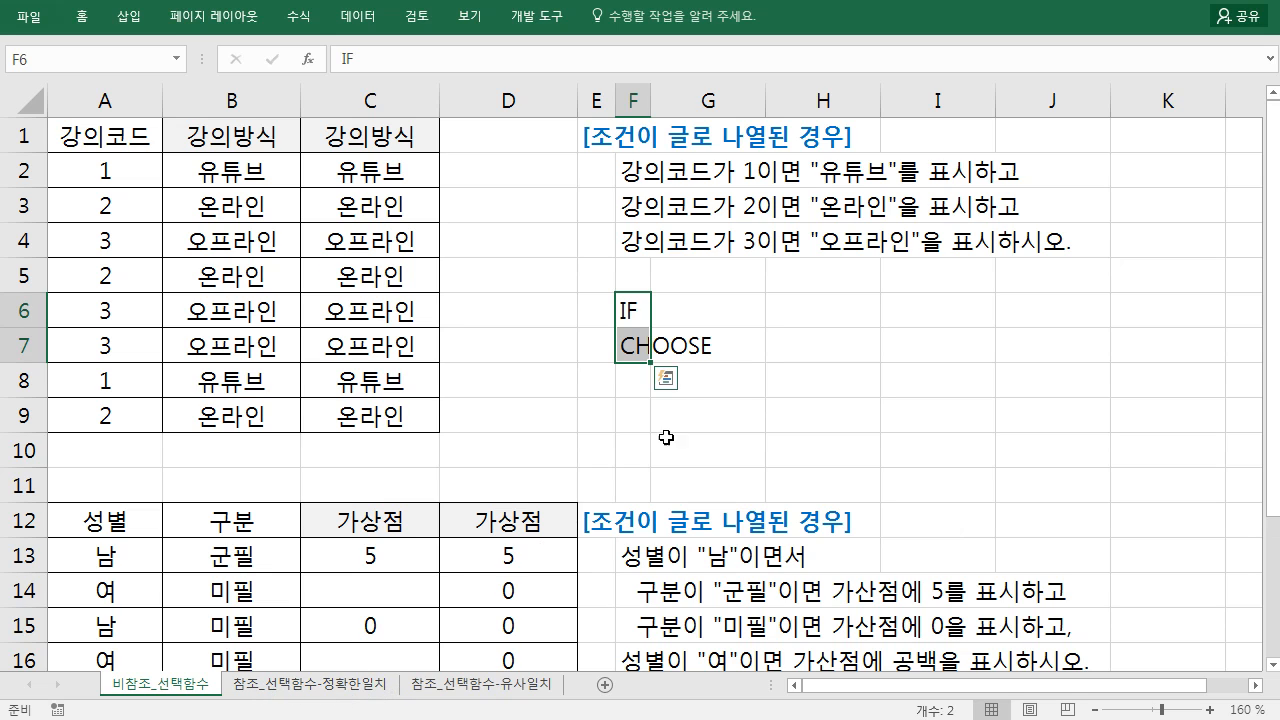
pyautogui.click(748, 342)
pyautogui.click(816, 342)
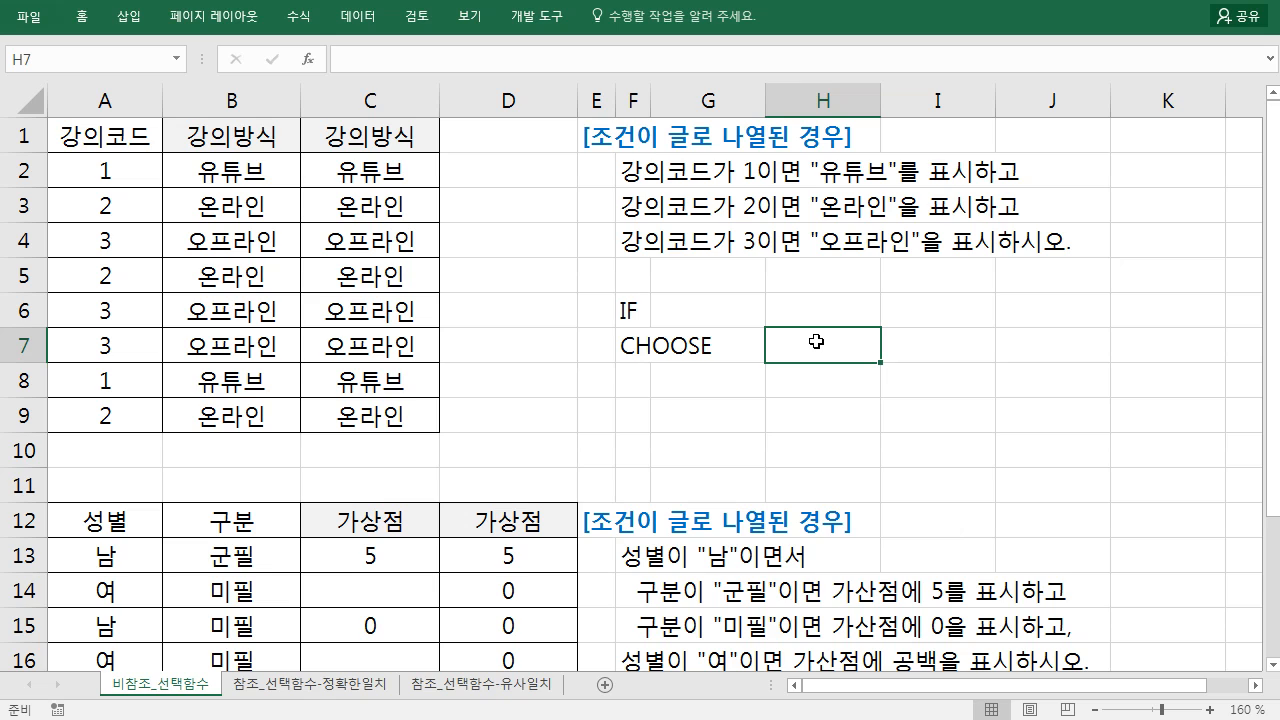